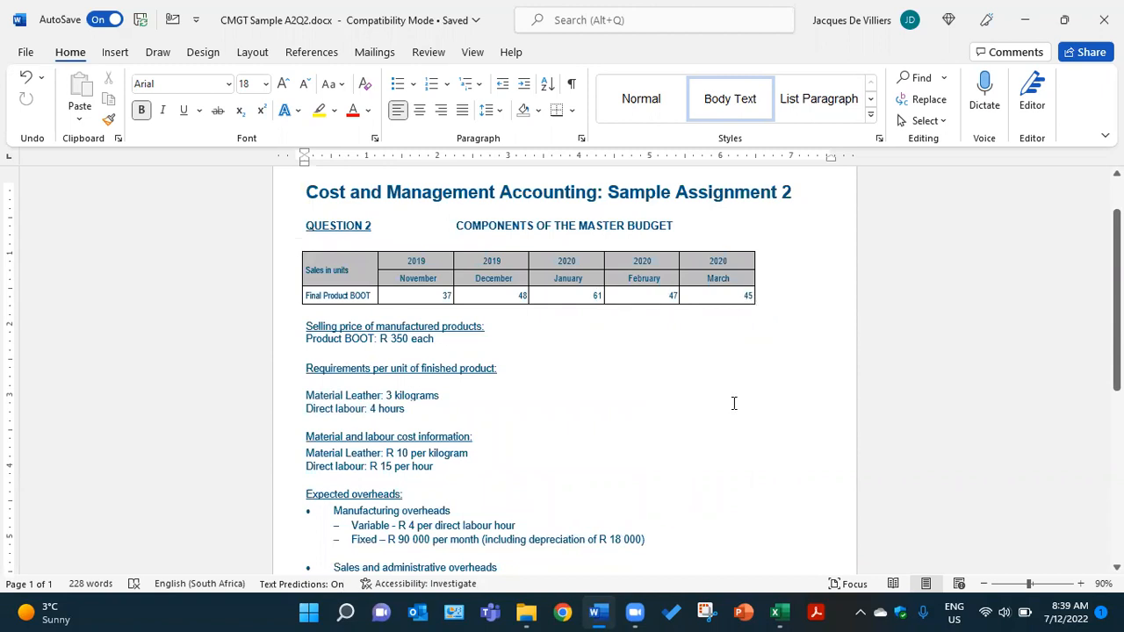
- Review the assignment's BOOT sales units, selling price, material and labour requirements, overheads, opening stock, inventory policy and required budgets
{"action": "scroll", "coordinate": [732, 387], "scroll_direction": "down", "scroll_amount": 2}
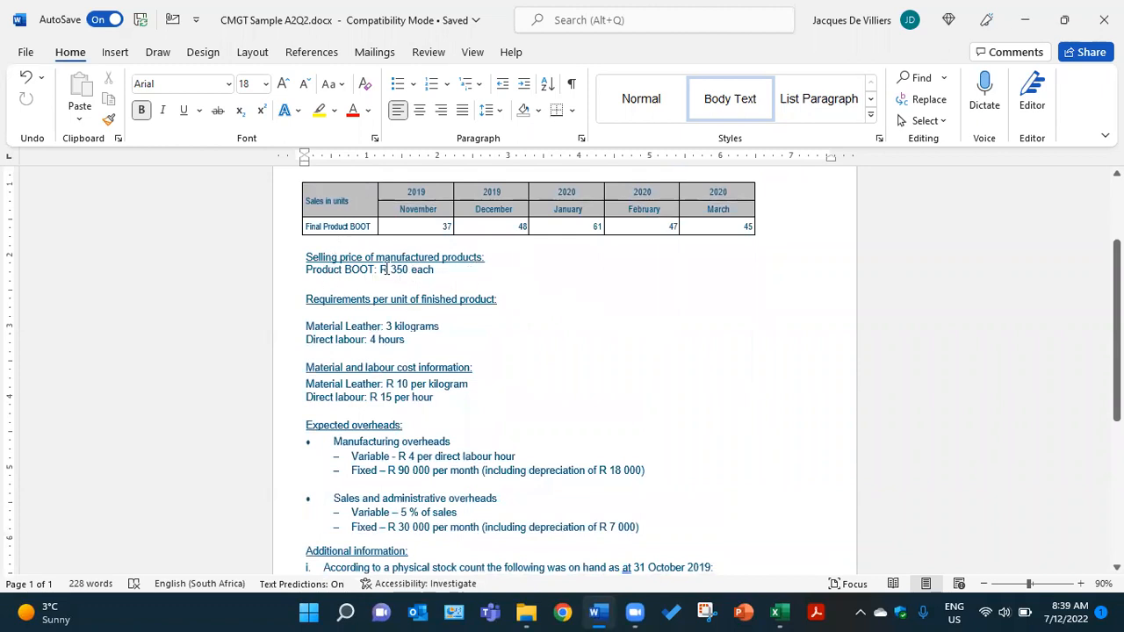
{"action": "scroll", "coordinate": [413, 318], "scroll_direction": "down", "scroll_amount": 1}
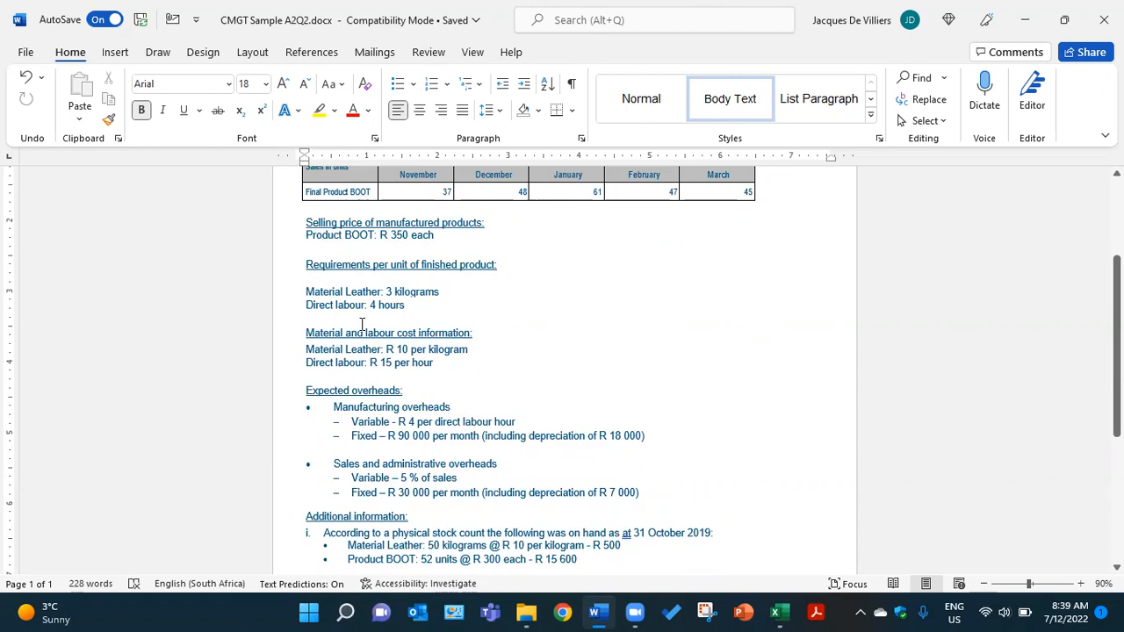
{"action": "scroll", "coordinate": [377, 312], "scroll_direction": "down", "scroll_amount": 1}
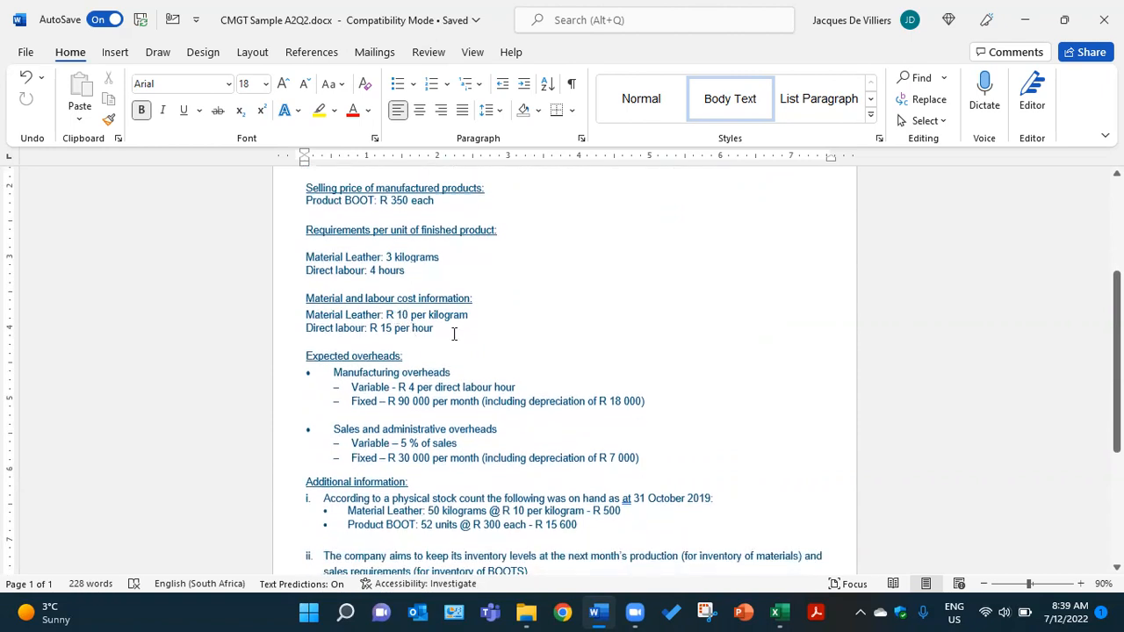
{"action": "scroll", "coordinate": [434, 322], "scroll_direction": "down", "scroll_amount": 2}
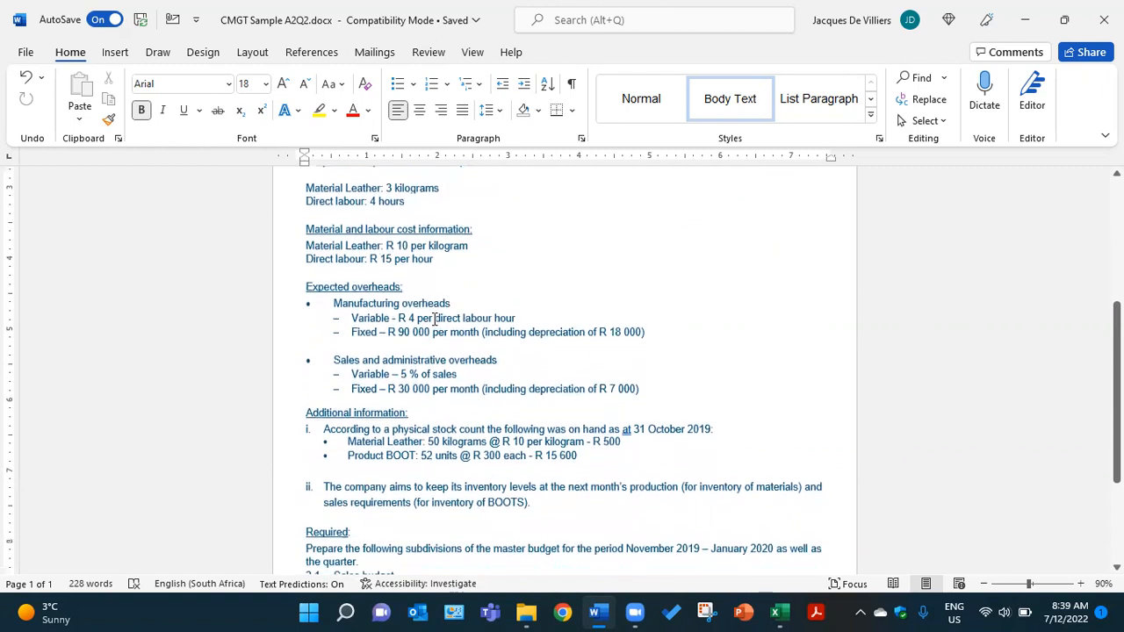
{"action": "scroll", "coordinate": [434, 320], "scroll_direction": "down", "scroll_amount": 2}
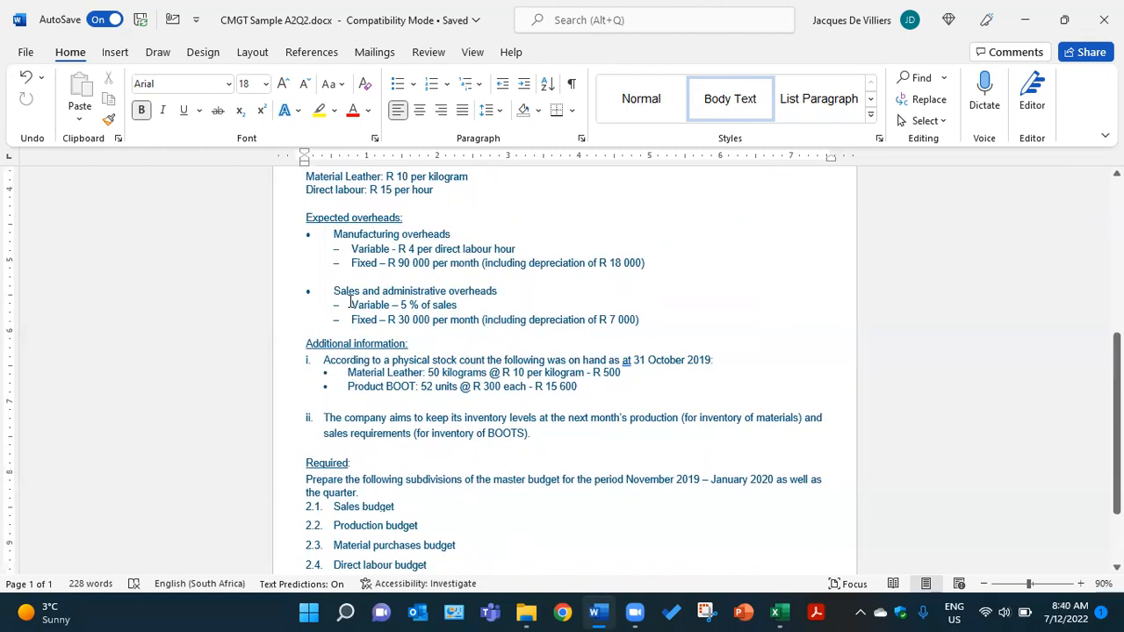
{"action": "scroll", "coordinate": [484, 306], "scroll_direction": "down", "scroll_amount": 1}
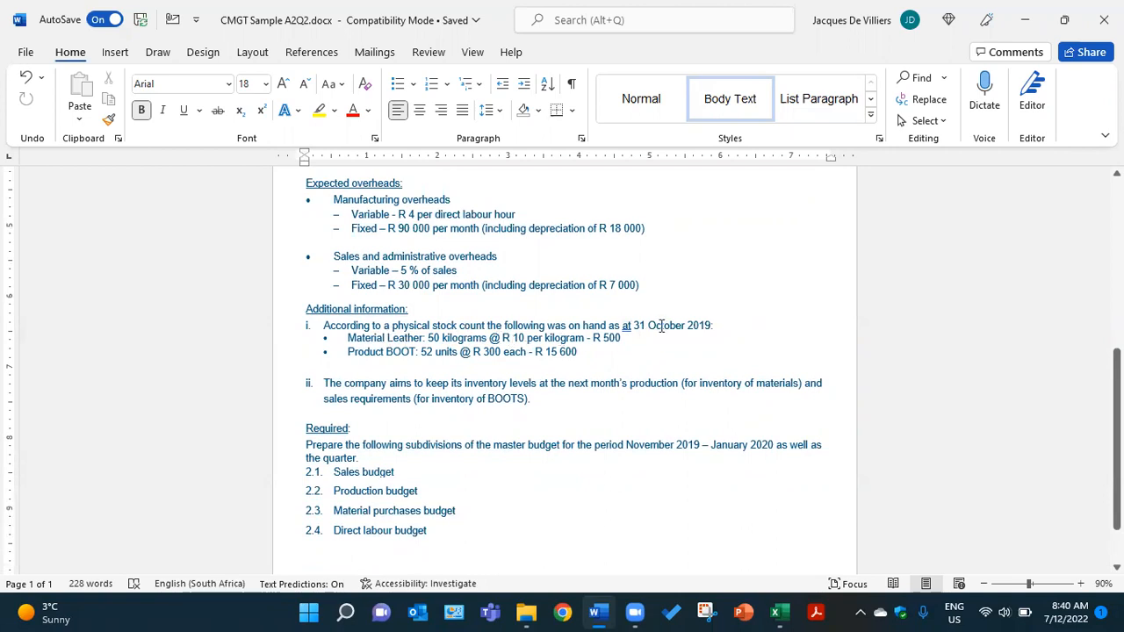
{"action": "left_click_drag", "start_coordinate": [622, 325], "coordinate": [715, 325]}
{"action": "scroll", "coordinate": [642, 311], "scroll_direction": "up", "scroll_amount": 7}
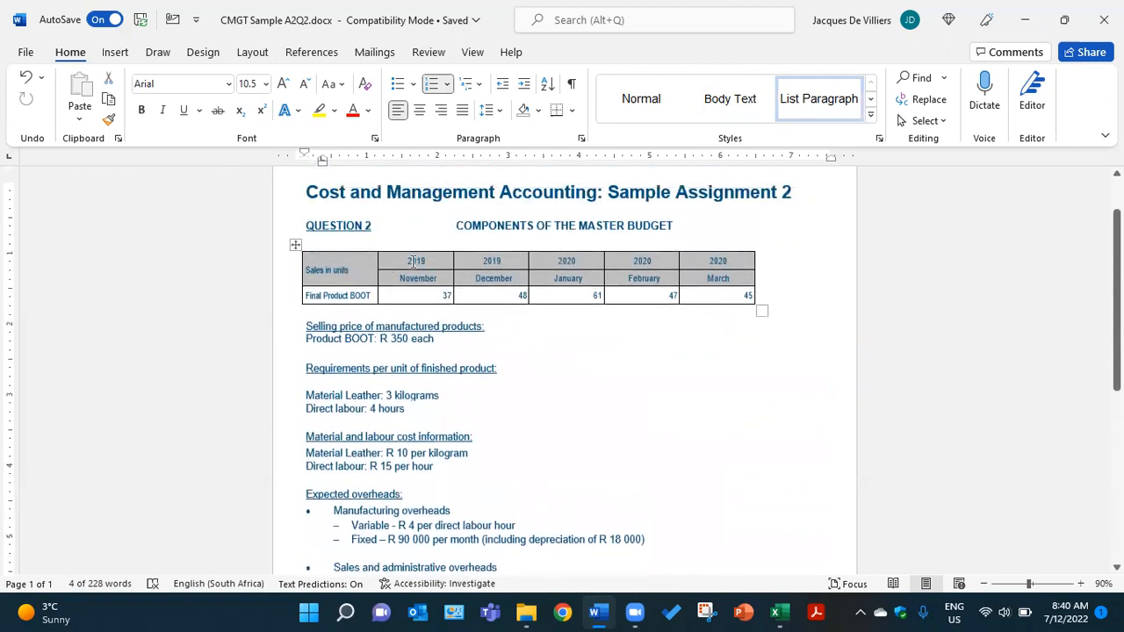
{"action": "scroll", "coordinate": [643, 384], "scroll_direction": "down", "scroll_amount": 5}
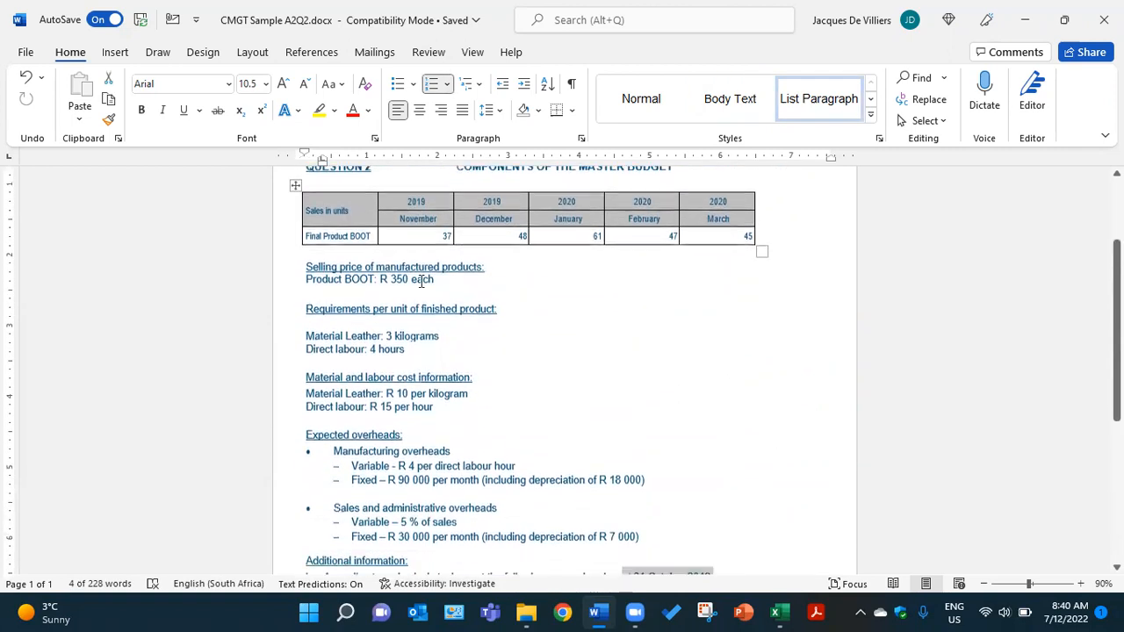
{"action": "left_click", "coordinate": [643, 383]}
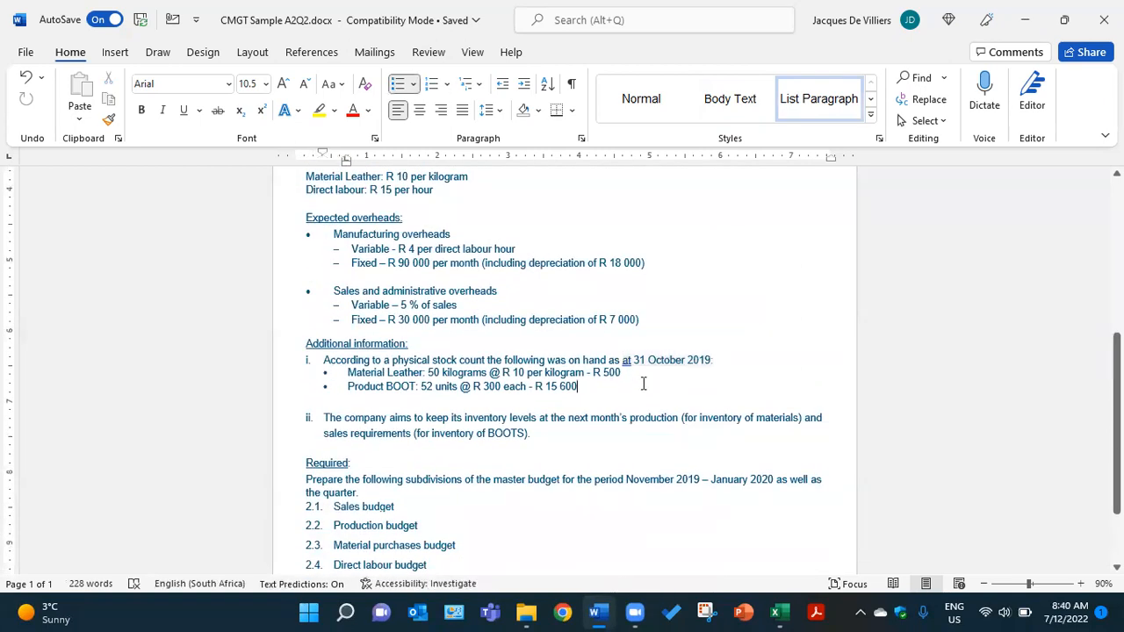
{"action": "scroll", "coordinate": [577, 358], "scroll_direction": "down", "scroll_amount": 2}
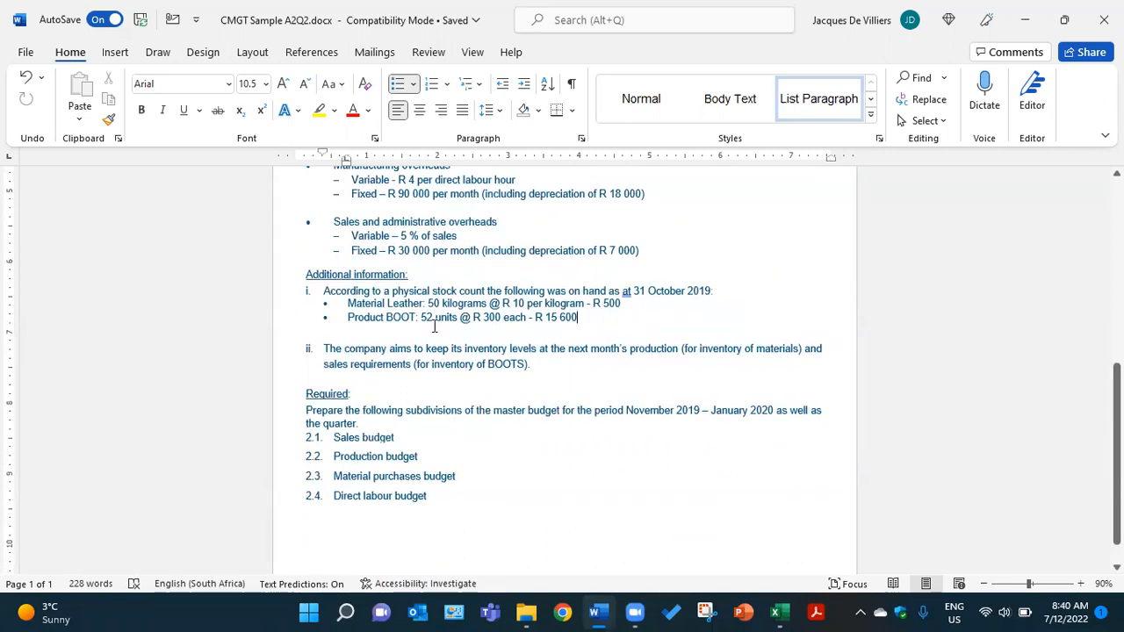
{"action": "scroll", "coordinate": [436, 323], "scroll_direction": "down", "scroll_amount": 1}
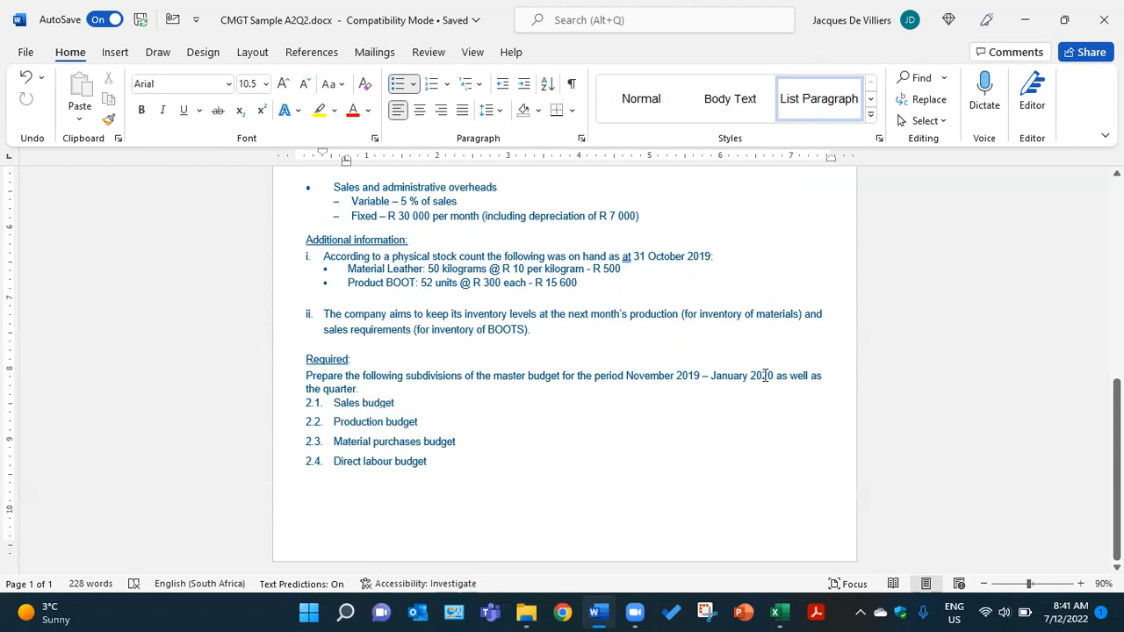
{"action": "scroll", "coordinate": [705, 379], "scroll_direction": "up", "scroll_amount": 10}
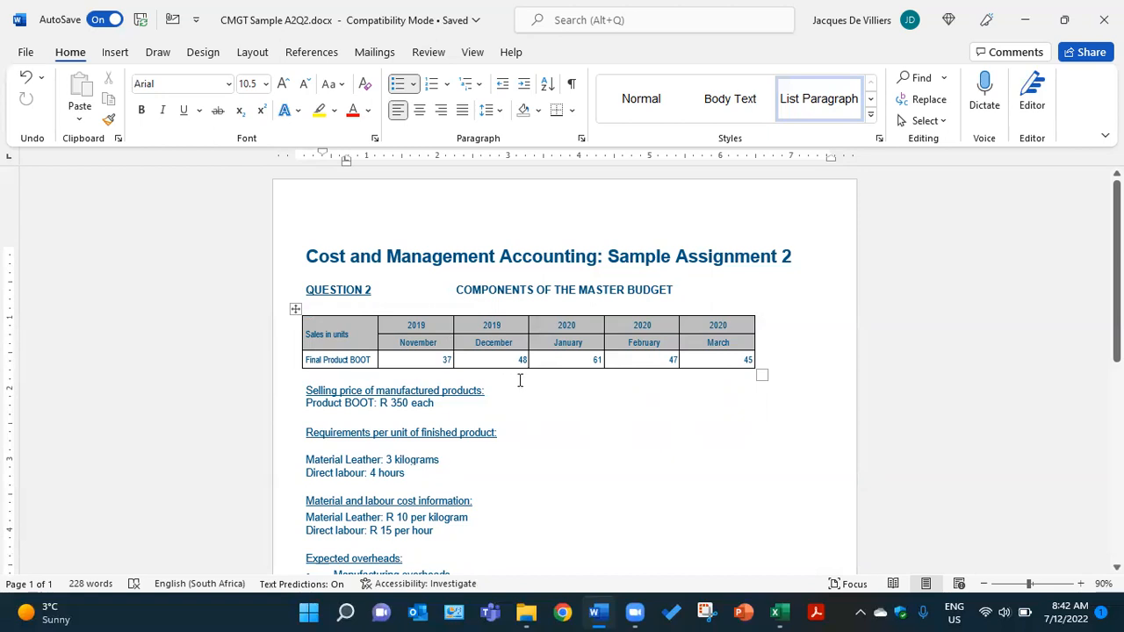
{"action": "scroll", "coordinate": [509, 382], "scroll_direction": "down", "scroll_amount": 1}
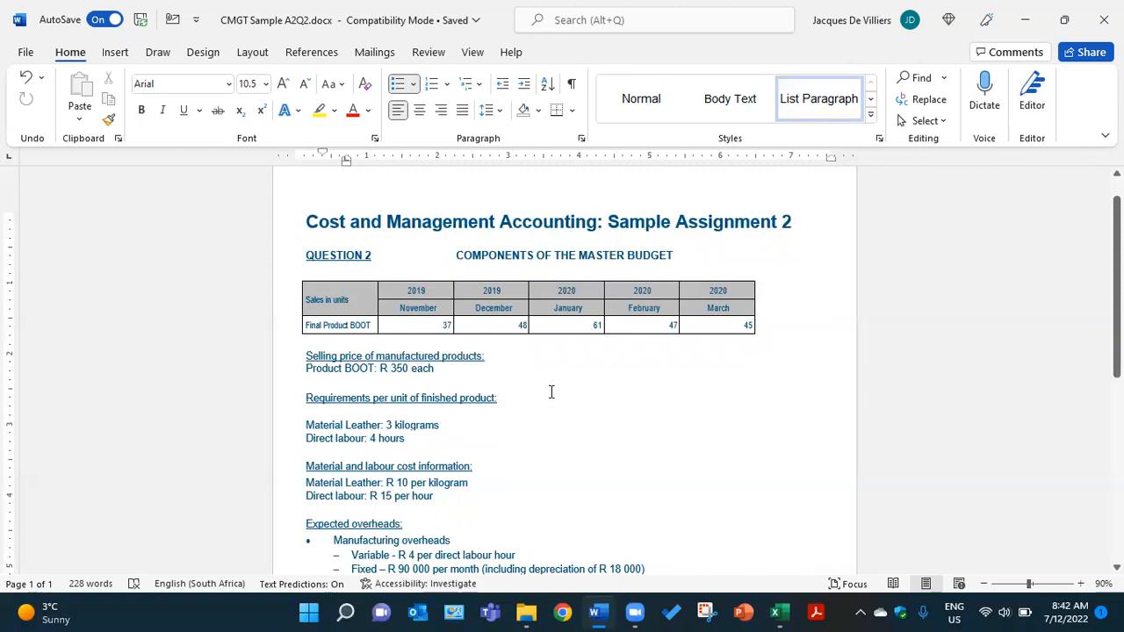
- Switch to the CMGT A2Q2.xlsx workbook in Excel and reveal the hidden label in A6 of the Sales Budget with a black font colour
{"action": "left_click", "coordinate": [781, 612]}
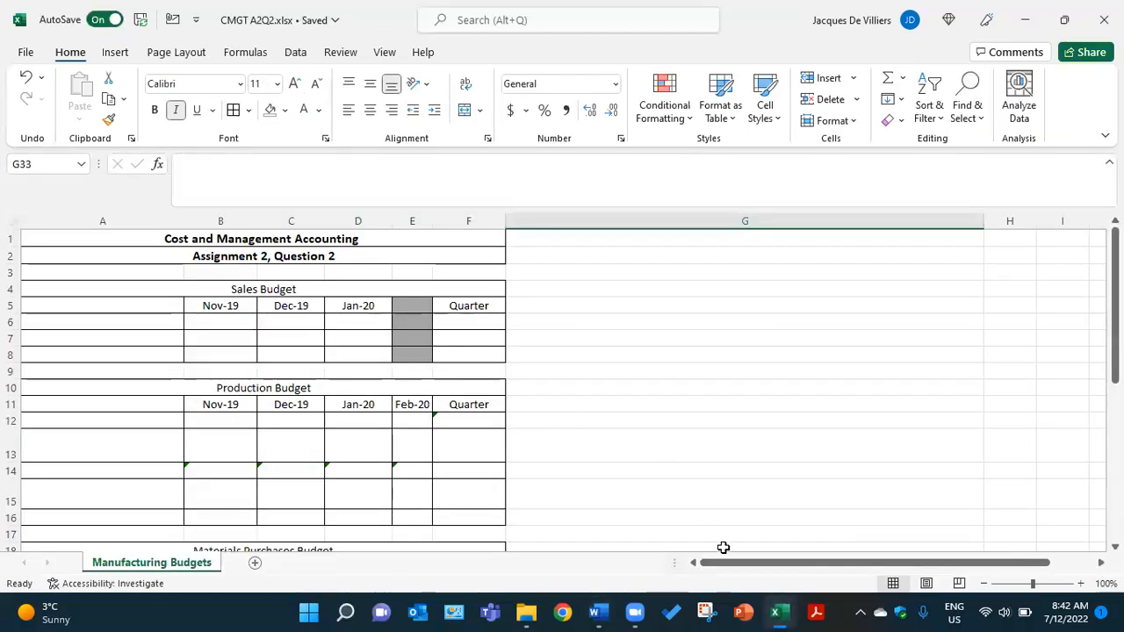
{"action": "left_click_drag", "start_coordinate": [720, 568], "coordinate": [684, 560]}
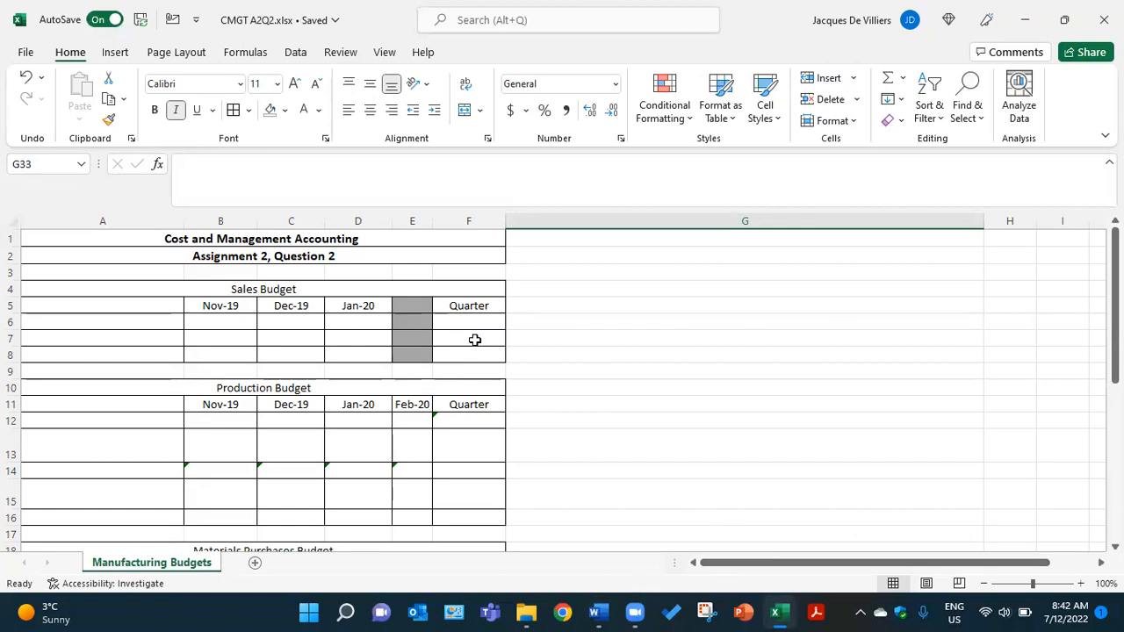
{"action": "left_click", "coordinate": [262, 291]}
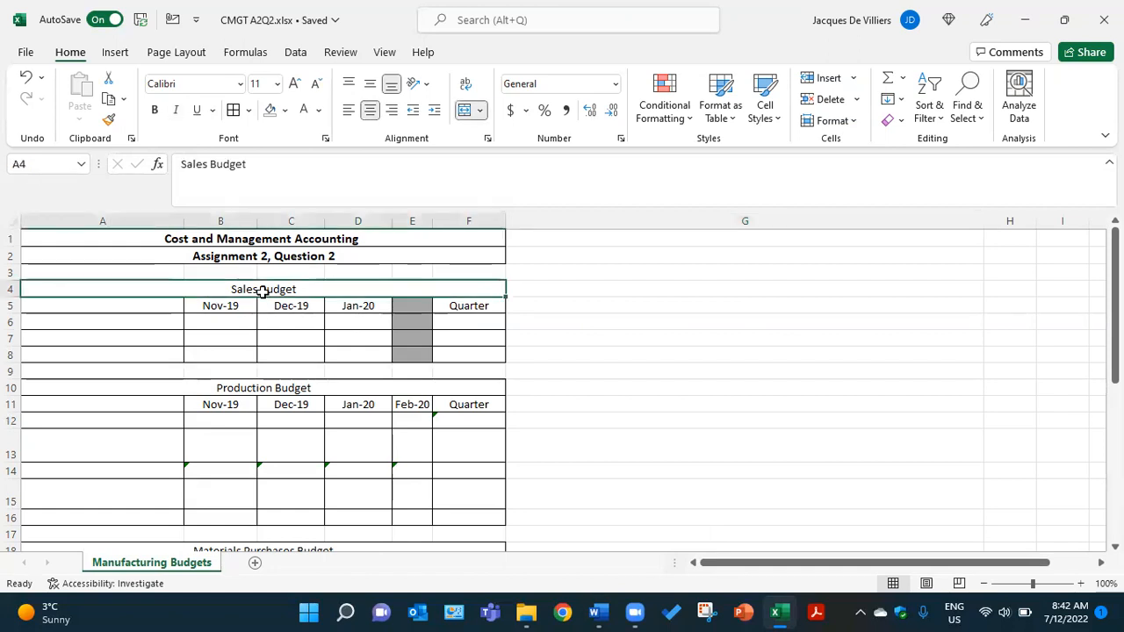
{"action": "left_click", "coordinate": [161, 321]}
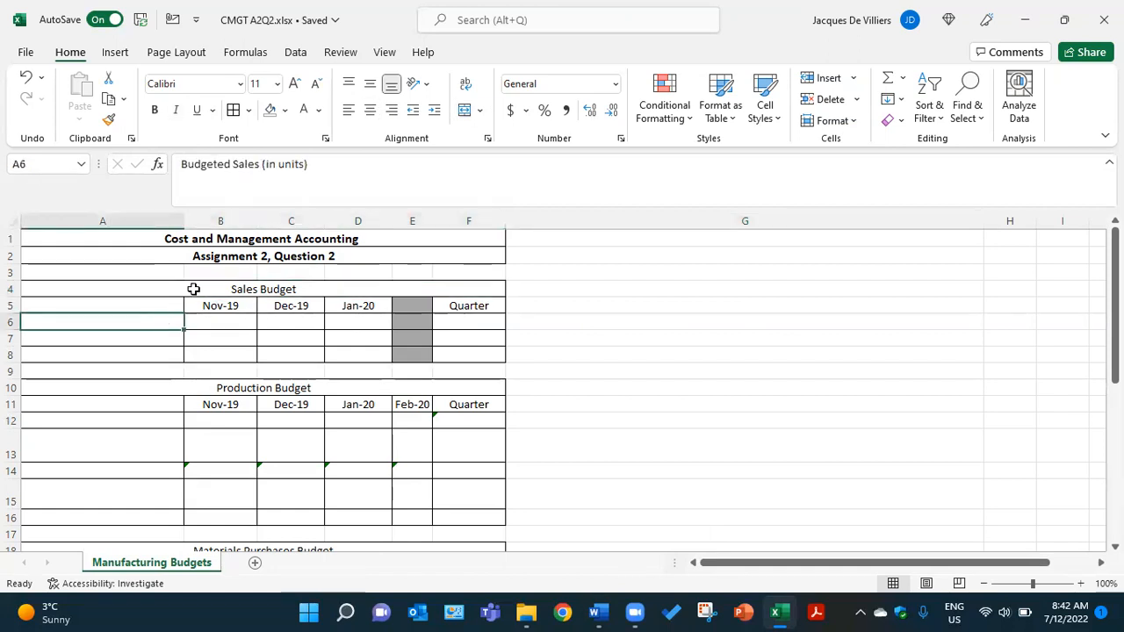
{"action": "left_click", "coordinate": [320, 111]}
{"action": "left_click", "coordinate": [333, 133]}
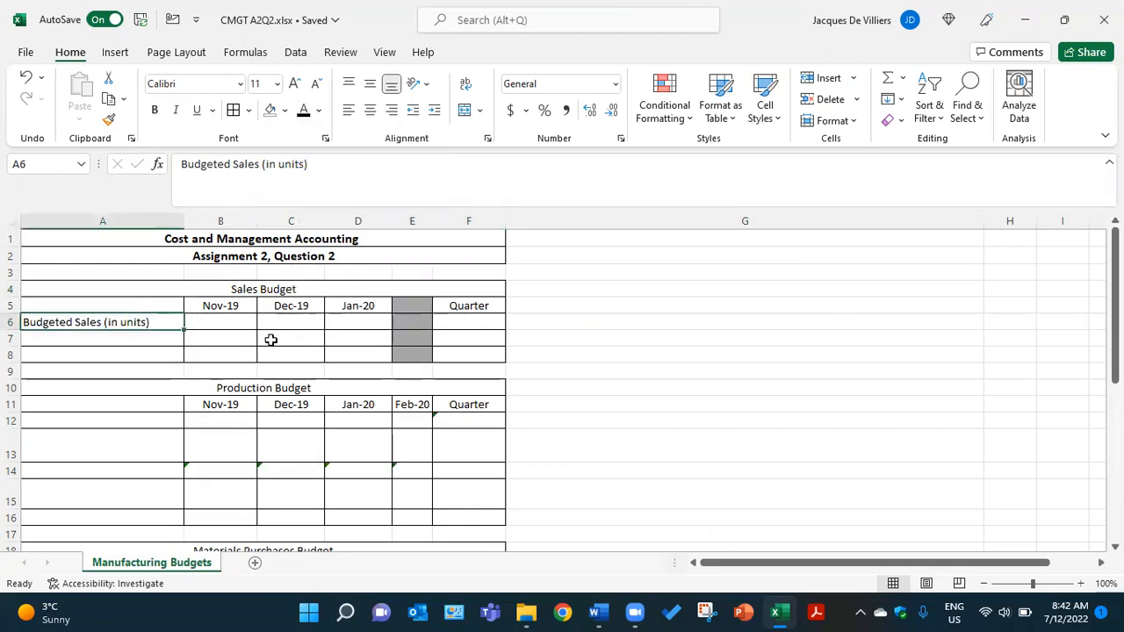
- Apply the black font colour to the Budgeted Sales figures in B6, C6, D6 and F6 and to the note in G6
{"action": "left_click", "coordinate": [240, 325]}
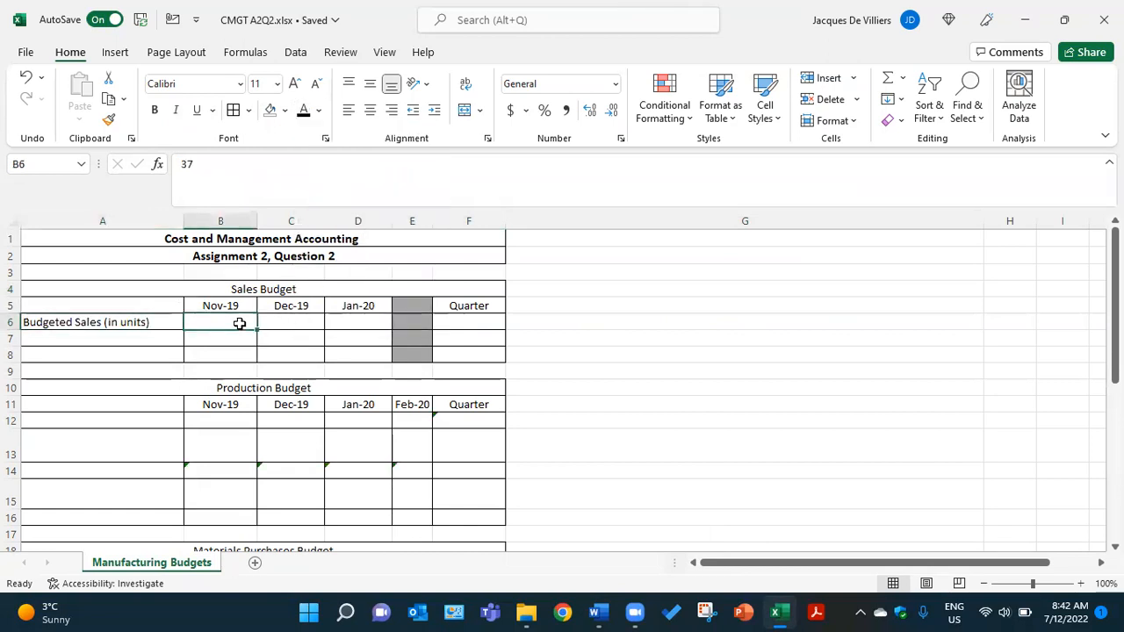
{"action": "left_click", "coordinate": [306, 115]}
{"action": "left_click", "coordinate": [298, 324]}
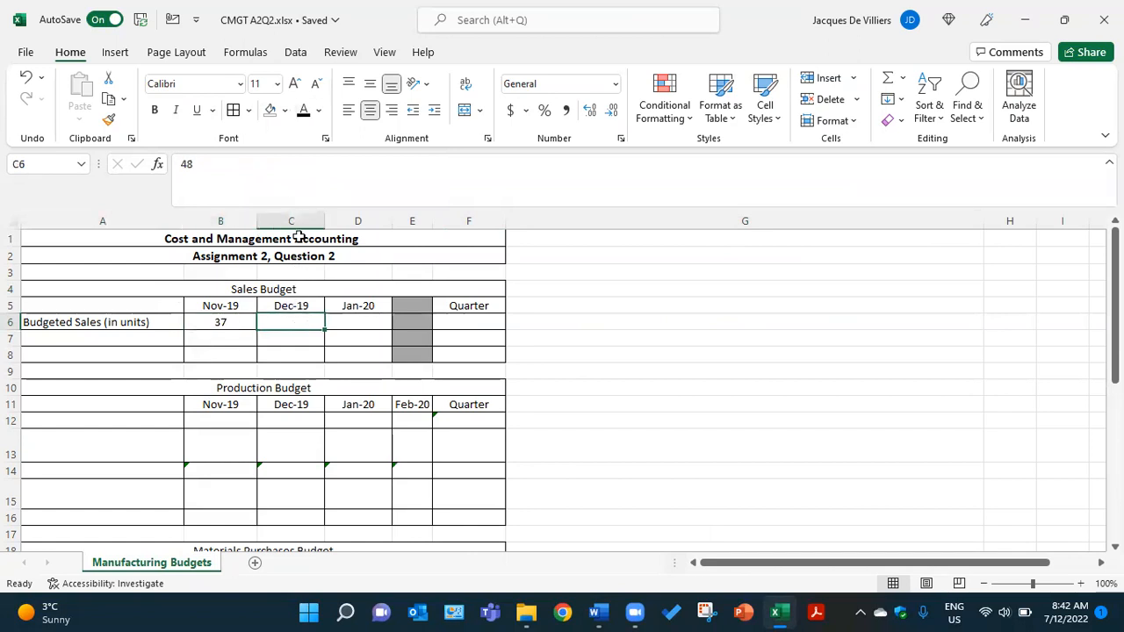
{"action": "left_click", "coordinate": [302, 114]}
{"action": "left_click", "coordinate": [353, 324]}
{"action": "left_click", "coordinate": [305, 115]}
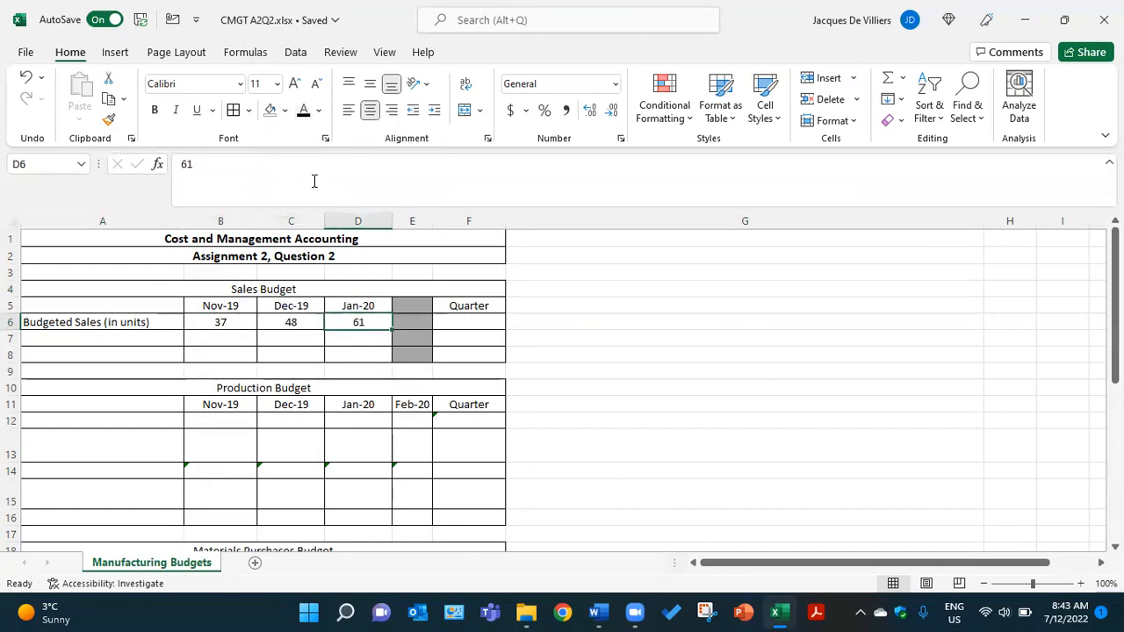
{"action": "left_click", "coordinate": [446, 322]}
{"action": "left_click", "coordinate": [304, 114]}
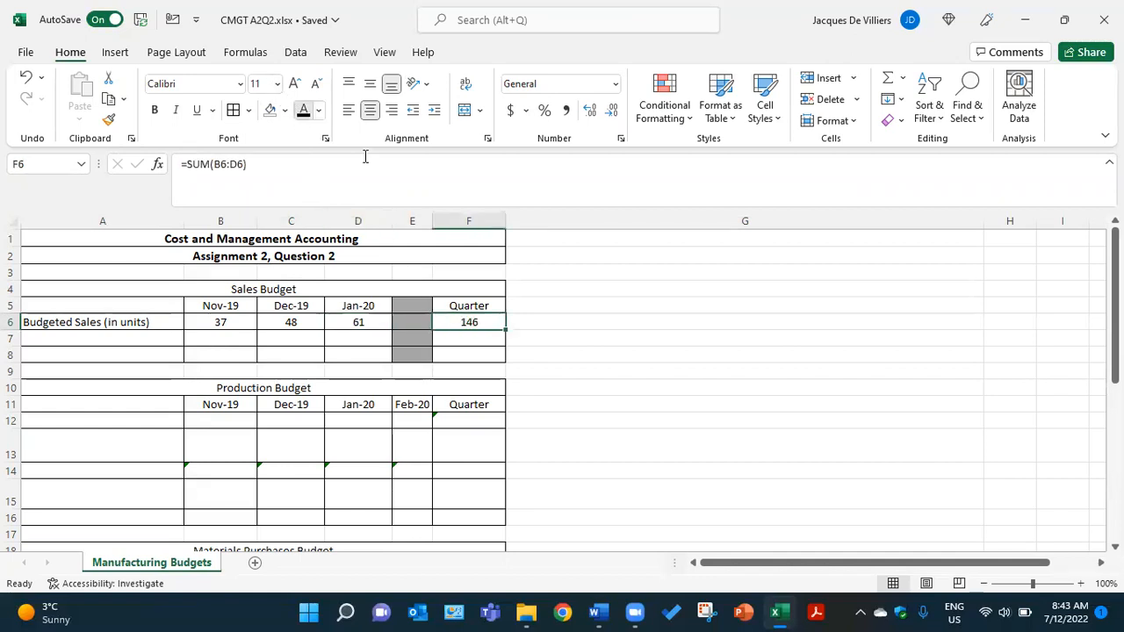
{"action": "left_click", "coordinate": [530, 321]}
{"action": "left_click", "coordinate": [304, 115]}
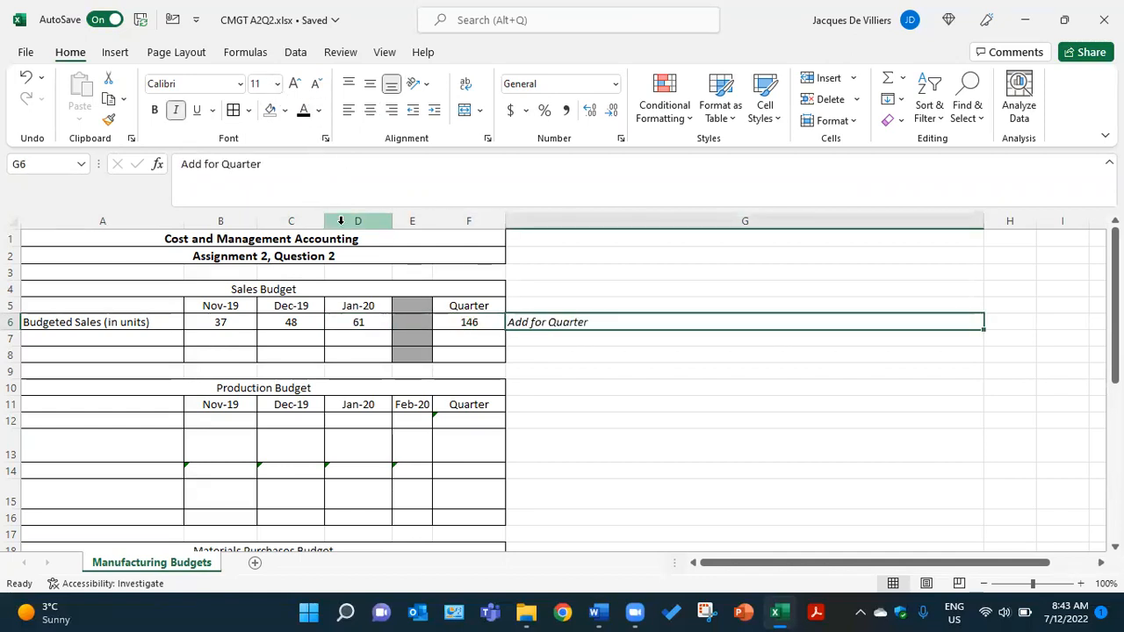
- Reveal the Selling Price row by making the text black in A7, B7, C7, D7, F7 and the note cell G7
{"action": "left_click", "coordinate": [146, 334]}
{"action": "left_click", "coordinate": [304, 113]}
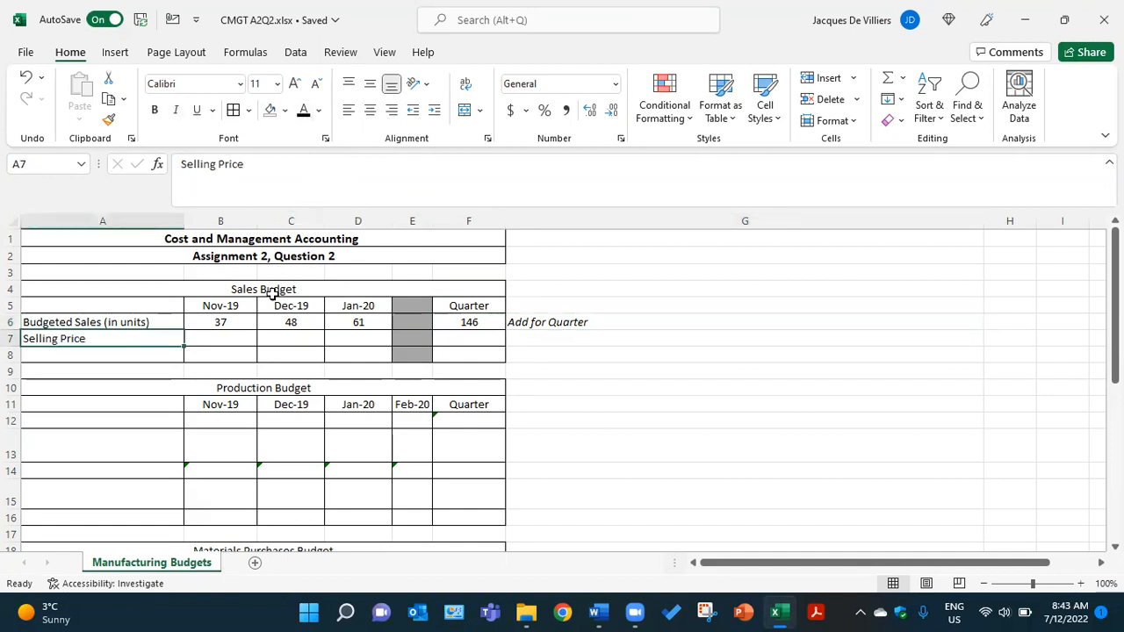
{"action": "left_click", "coordinate": [251, 339]}
{"action": "left_click", "coordinate": [304, 113]}
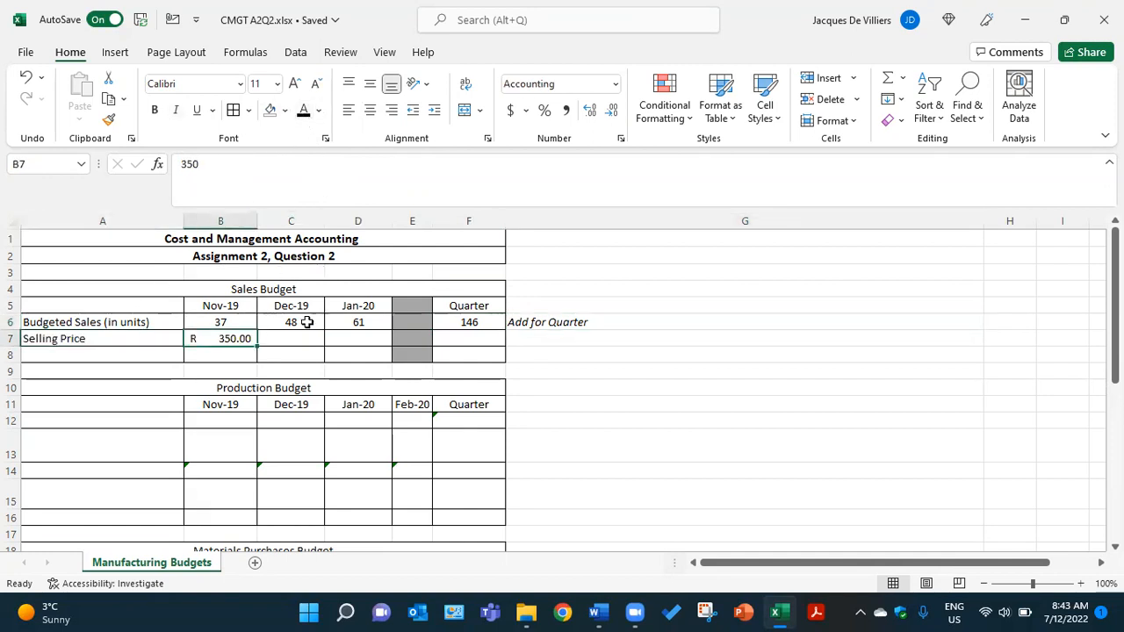
{"action": "left_click", "coordinate": [311, 339]}
{"action": "left_click", "coordinate": [304, 113]}
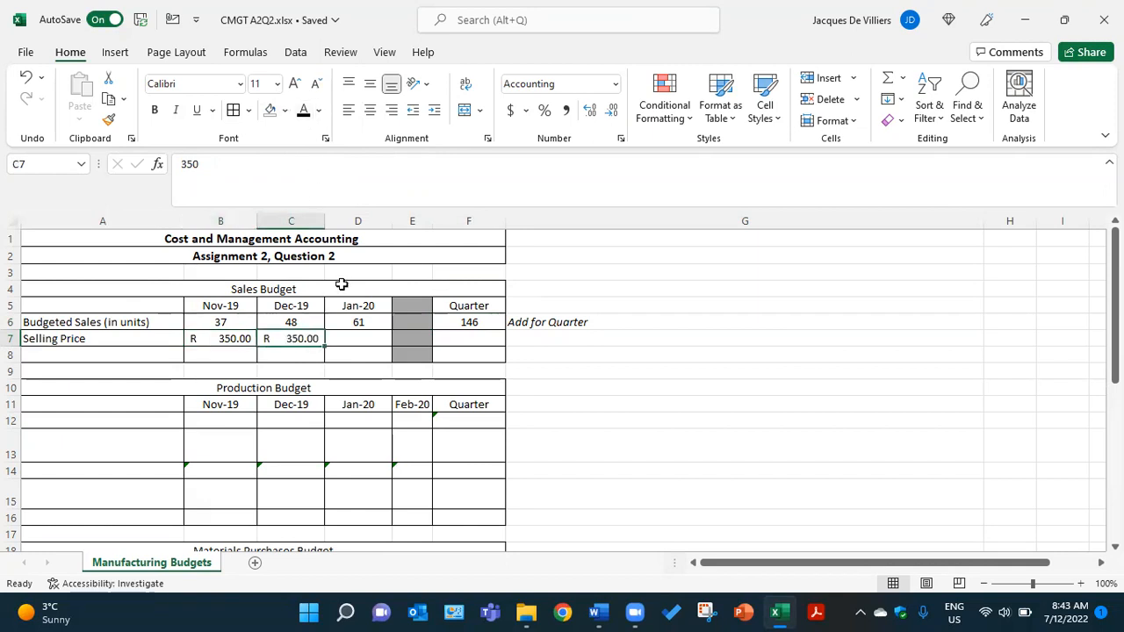
{"action": "left_click", "coordinate": [364, 337]}
{"action": "left_click", "coordinate": [304, 113]}
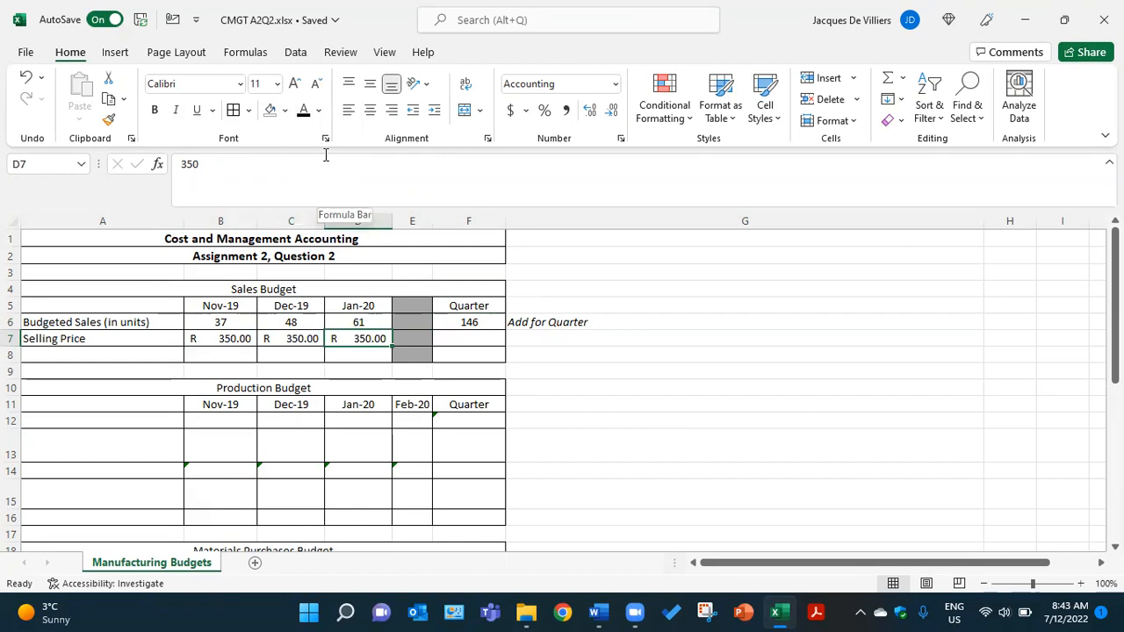
{"action": "left_click", "coordinate": [476, 337]}
{"action": "left_click", "coordinate": [304, 110]}
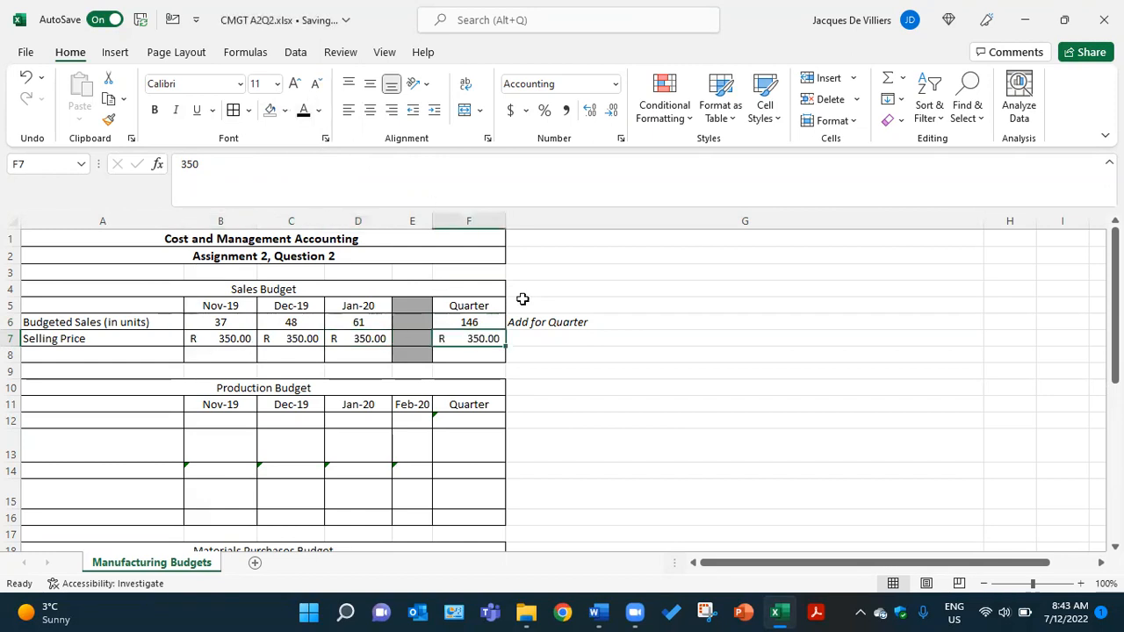
{"action": "left_click", "coordinate": [529, 341]}
{"action": "left_click", "coordinate": [304, 111]}
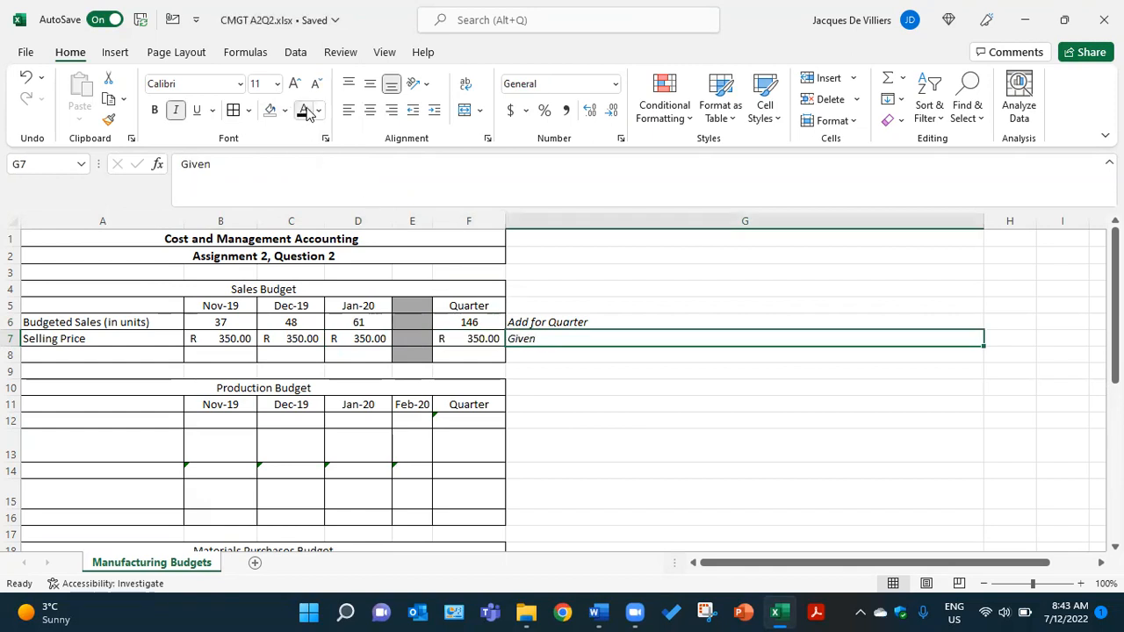
- Reveal the Sales row of the Sales Budget by making the text black in A8, B8, C8, D8, F8 and the note cell G8
{"action": "left_click", "coordinate": [167, 354]}
{"action": "left_click", "coordinate": [304, 110]}
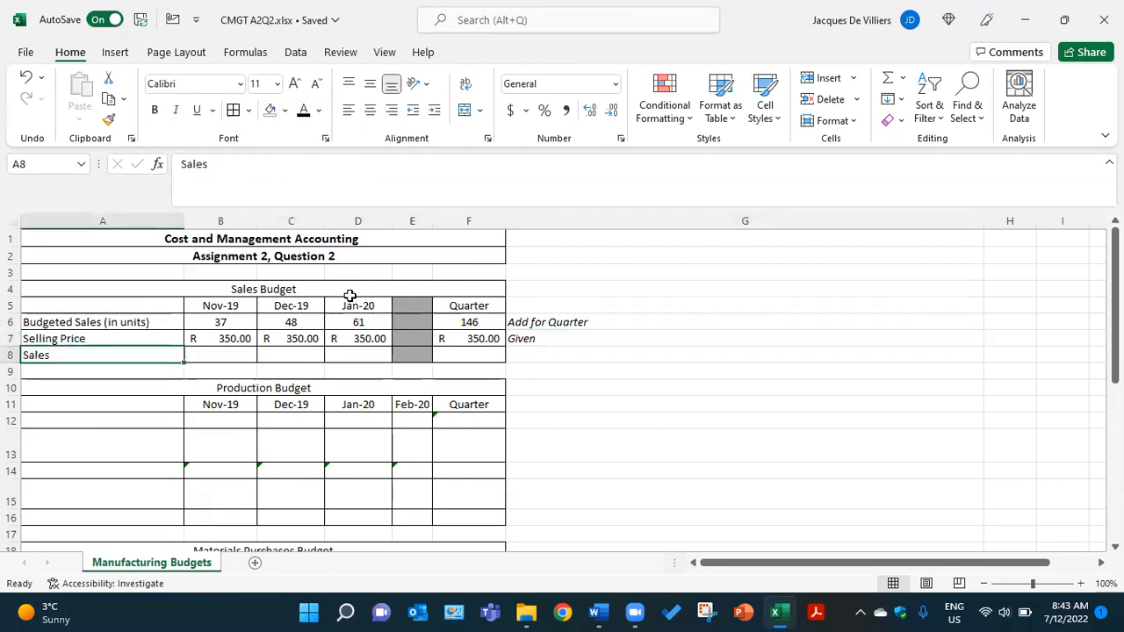
{"action": "left_click", "coordinate": [230, 355]}
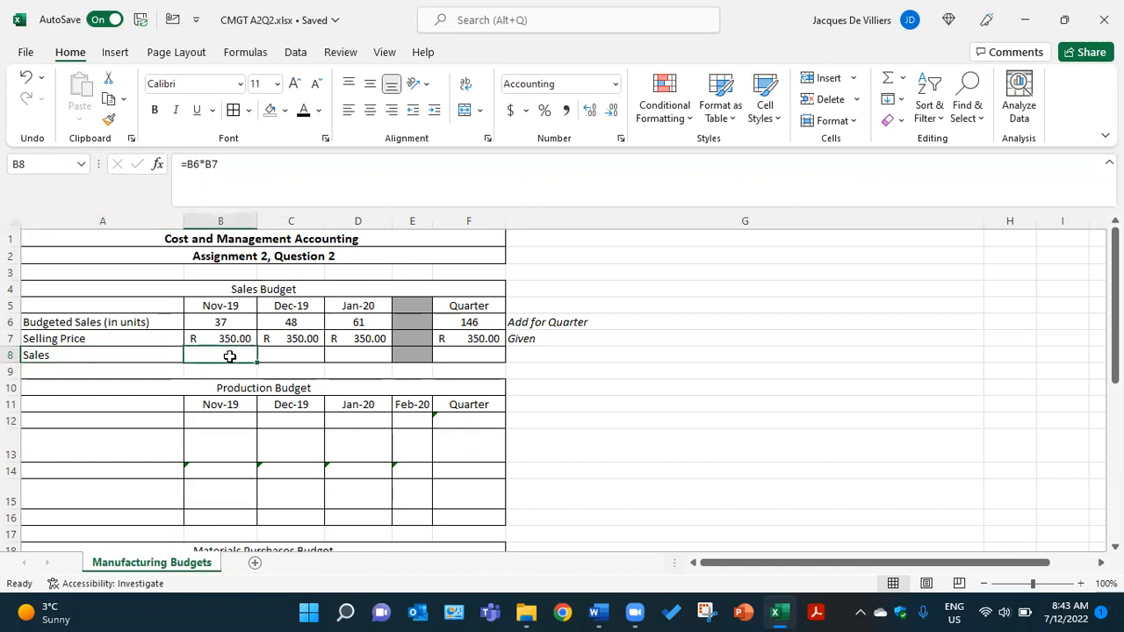
{"action": "left_click", "coordinate": [303, 353]}
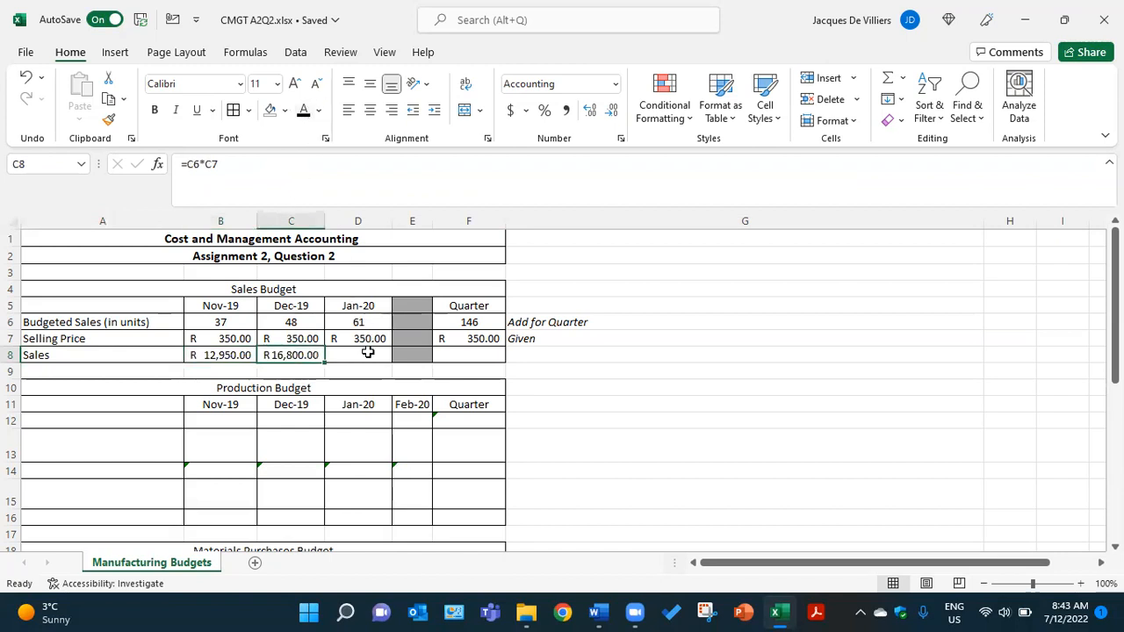
{"action": "left_click", "coordinate": [367, 353]}
{"action": "left_click", "coordinate": [303, 110]}
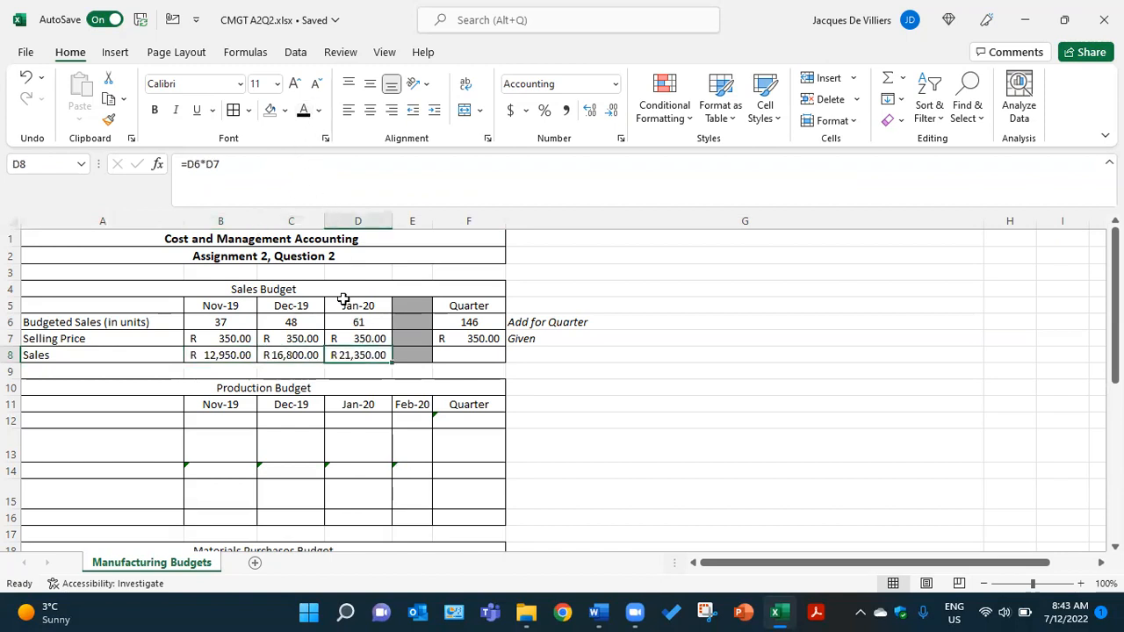
{"action": "left_click", "coordinate": [449, 356]}
{"action": "left_click", "coordinate": [303, 111]}
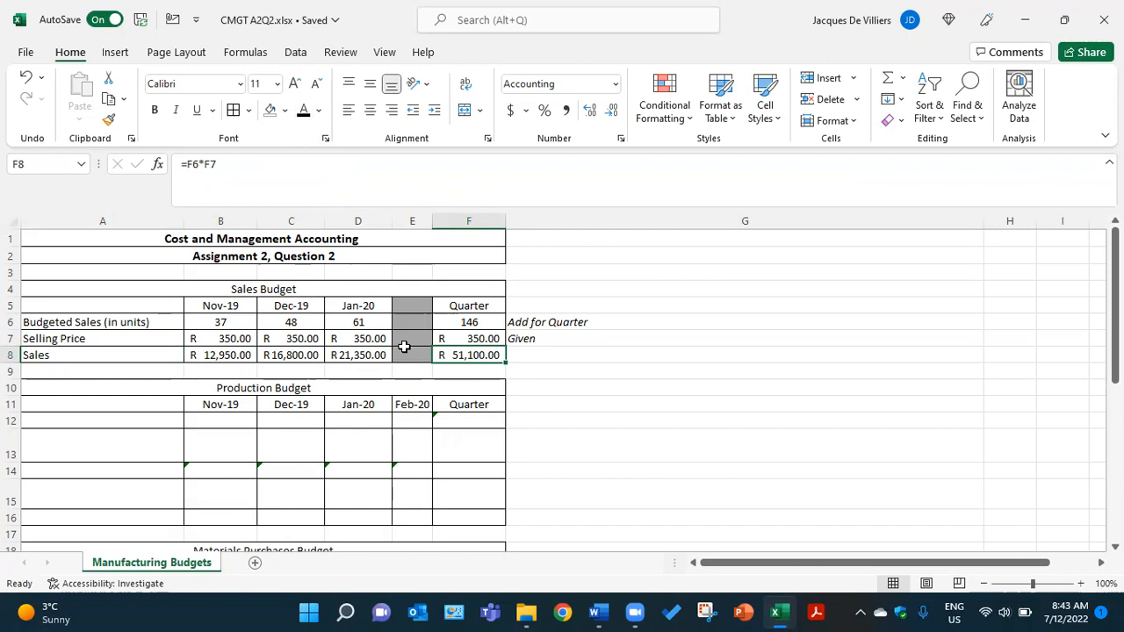
{"action": "left_click", "coordinate": [515, 359]}
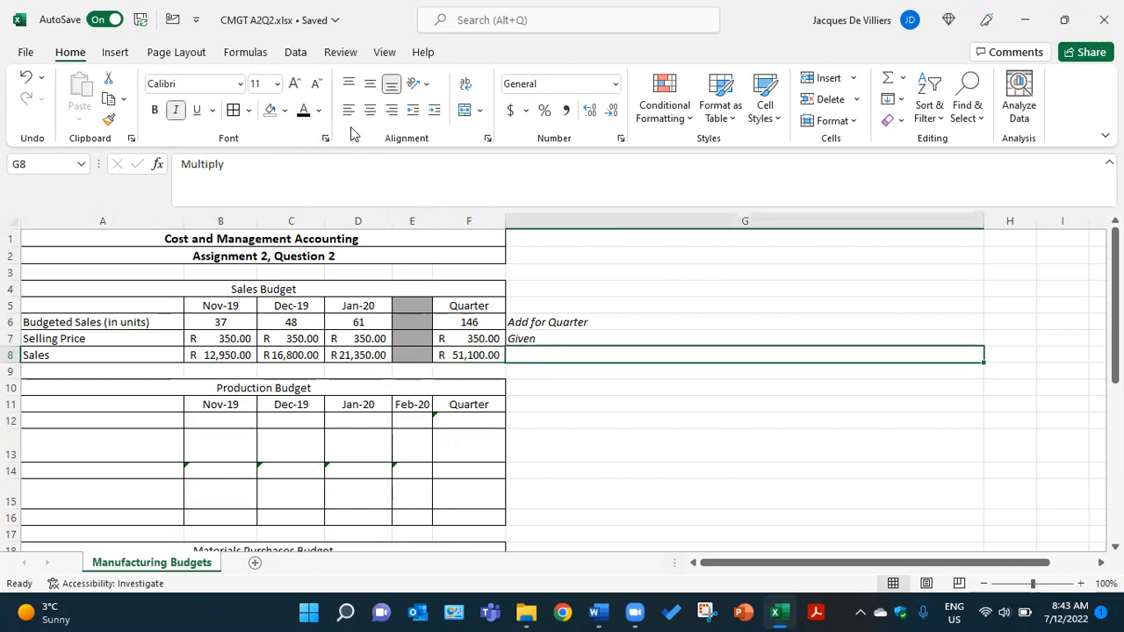
{"action": "left_click", "coordinate": [303, 111]}
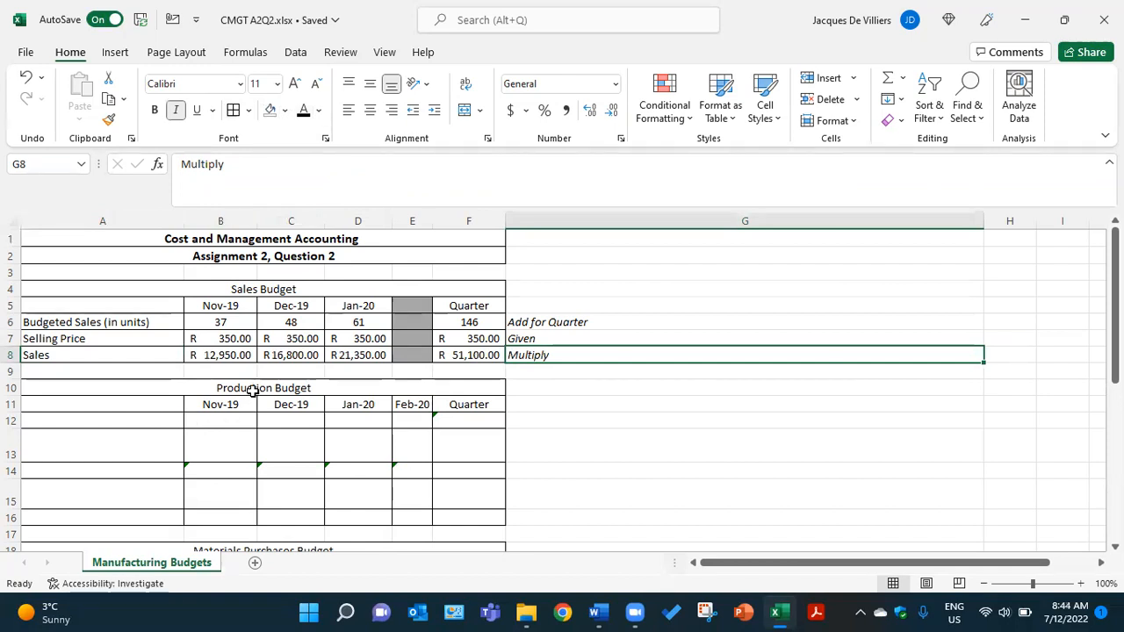
- Reveal the Production Budget's Budgeted Sales (in units) row by applying the black font colour to A12 through F12
{"action": "left_click", "coordinate": [160, 421]}
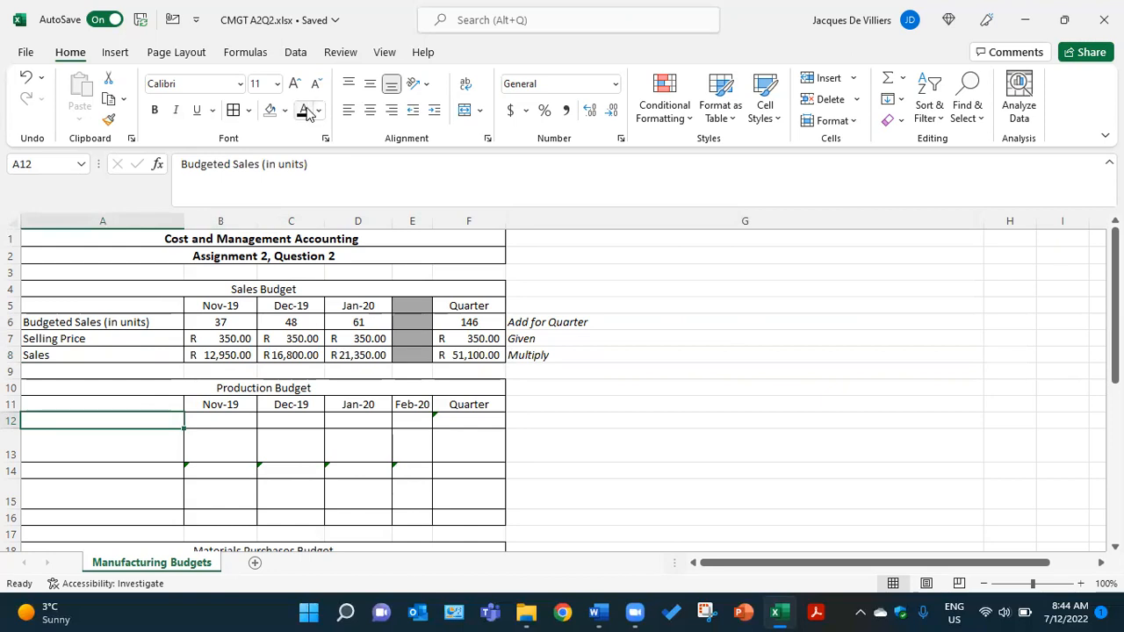
{"action": "left_click", "coordinate": [240, 420]}
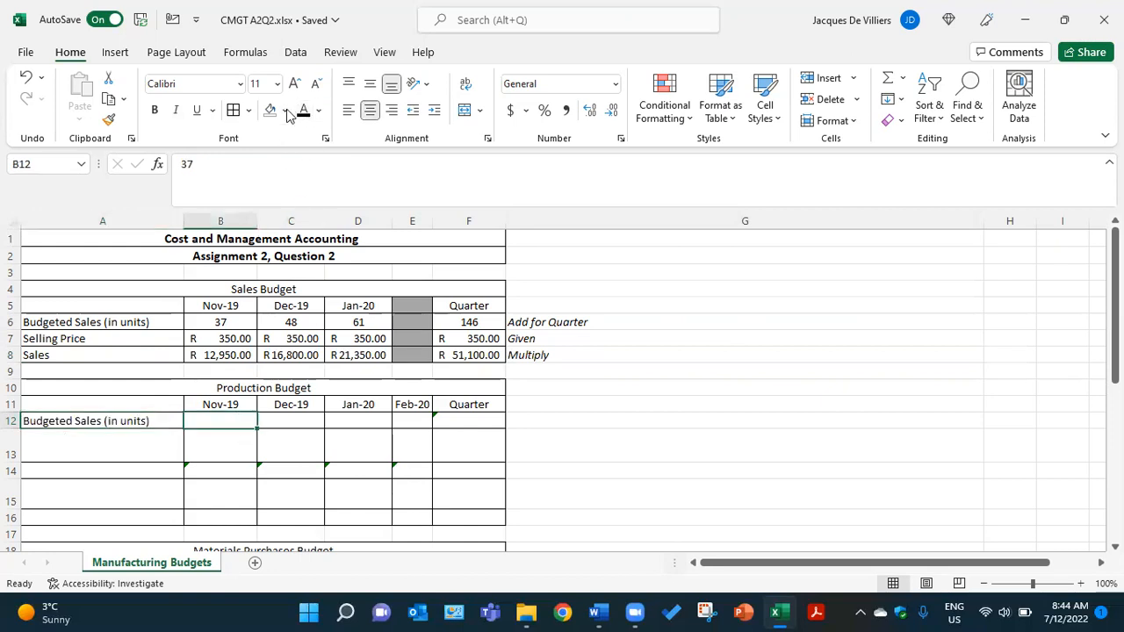
{"action": "left_click", "coordinate": [303, 417]}
{"action": "left_click", "coordinate": [360, 419]}
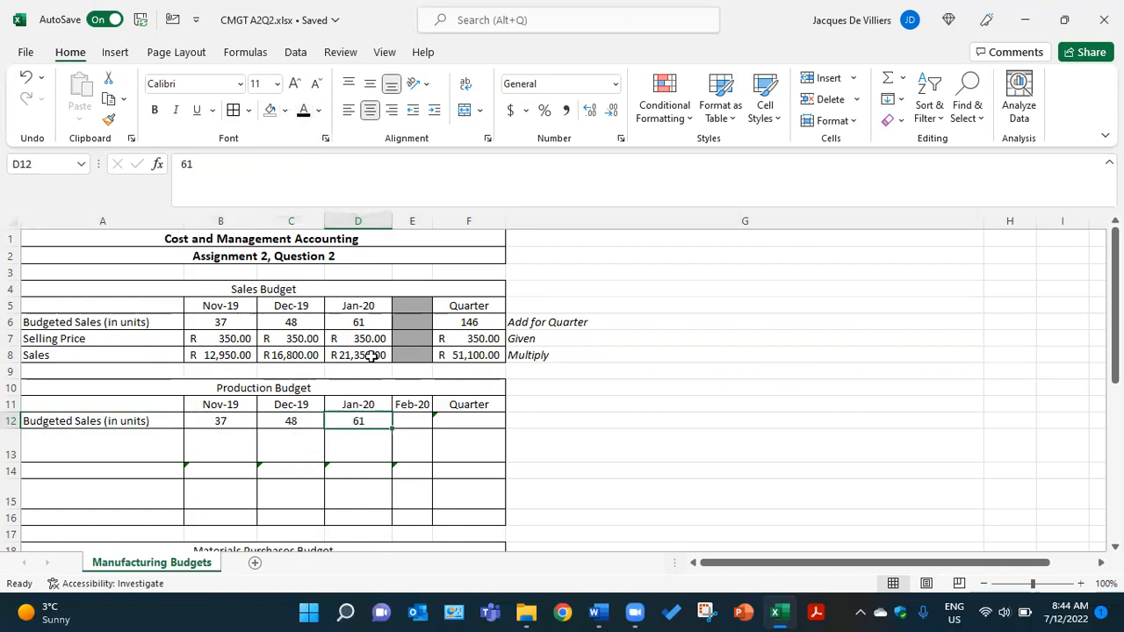
{"action": "left_click", "coordinate": [416, 421]}
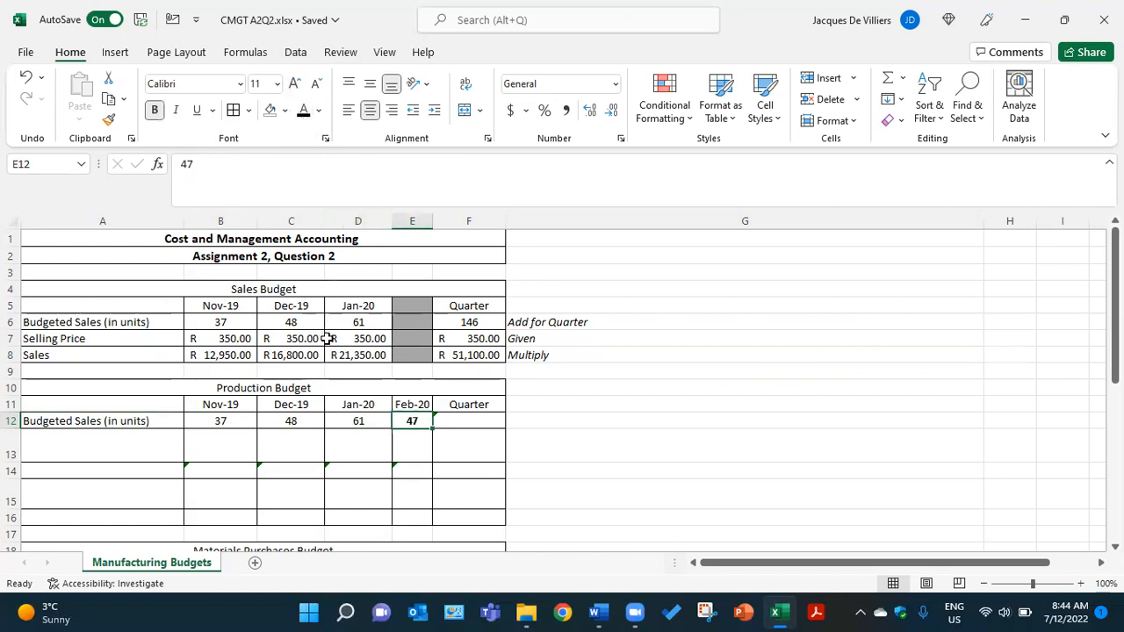
{"action": "left_click", "coordinate": [448, 425]}
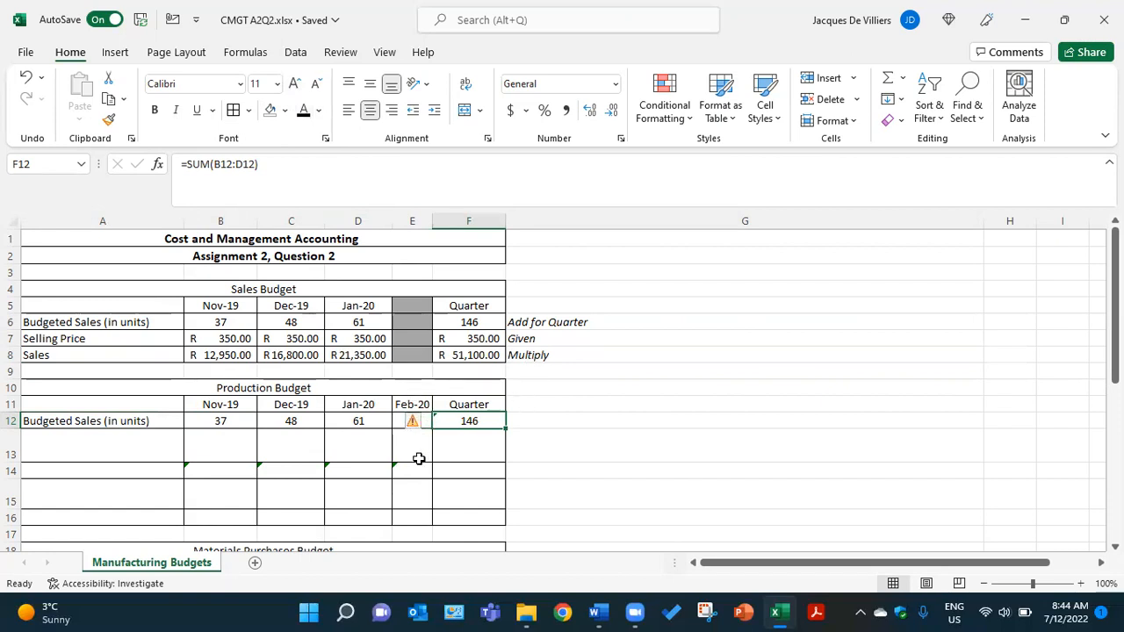
{"action": "mouse_move", "coordinate": [413, 419]}
{"action": "left_click", "coordinate": [518, 422]}
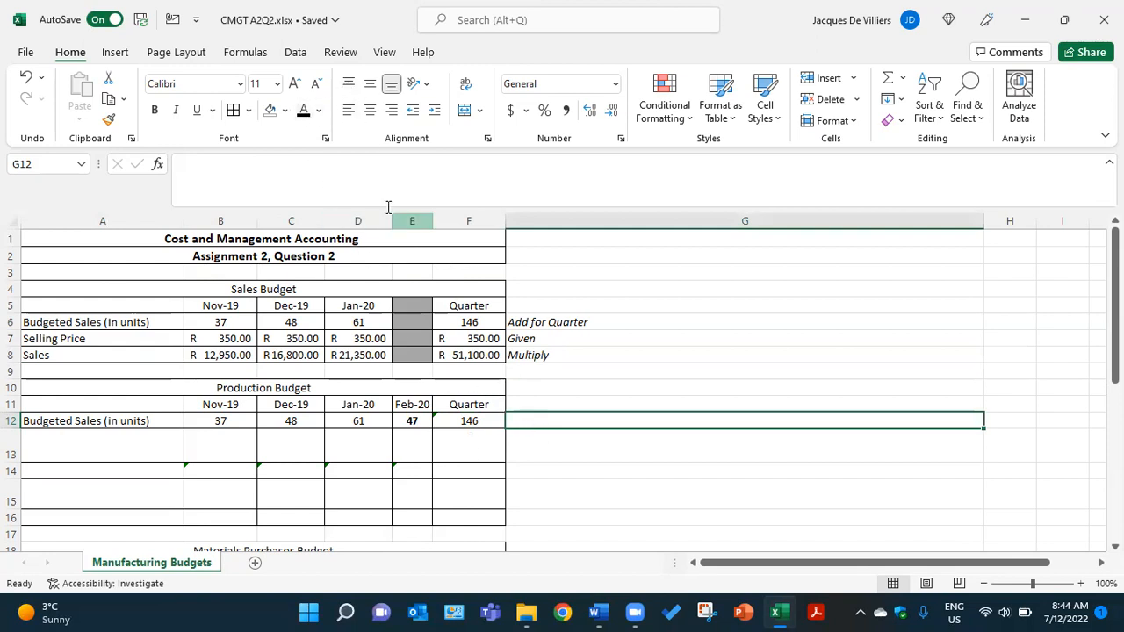
- Make the inventory policy note in G13 and the Closing Inventory label in A13 black
{"action": "left_click", "coordinate": [527, 433]}
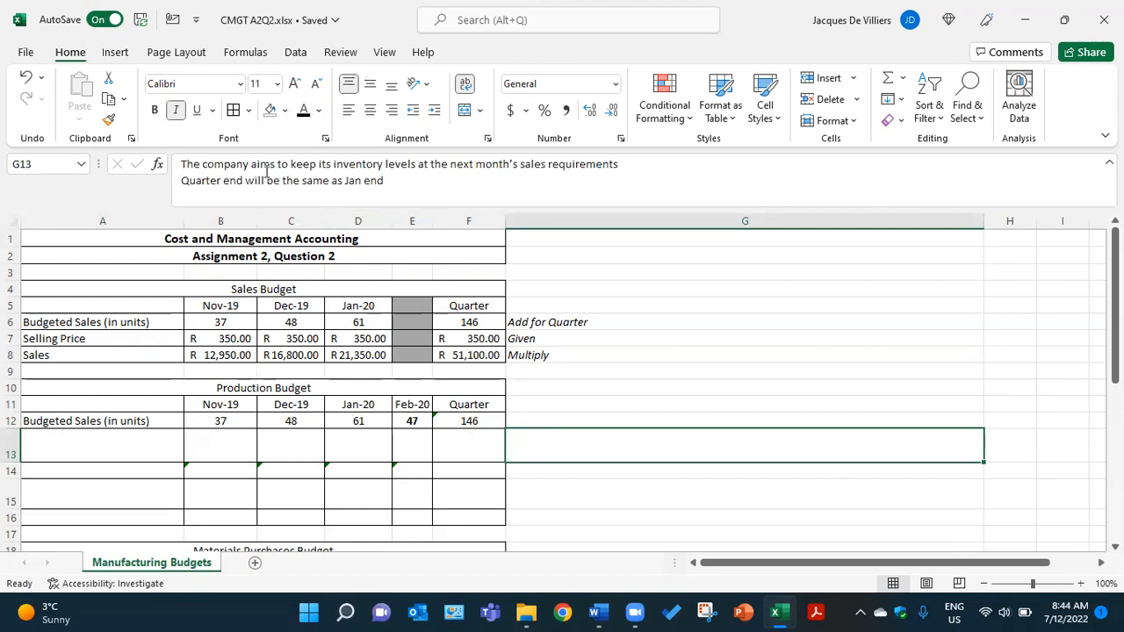
{"action": "left_click", "coordinate": [304, 112]}
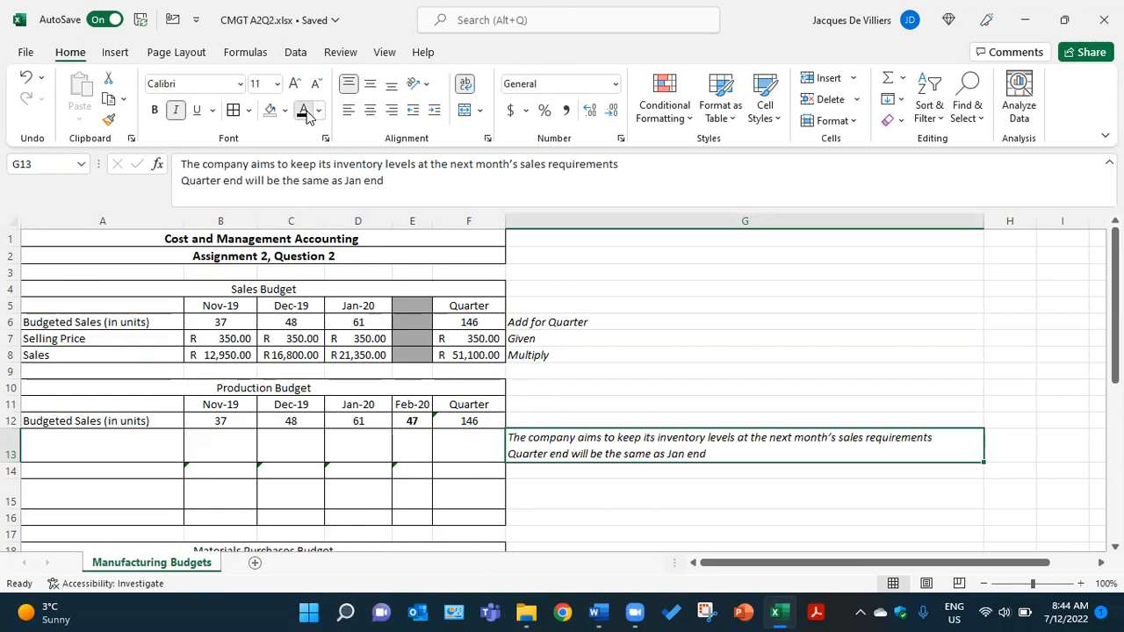
{"action": "scroll", "coordinate": [625, 303], "scroll_direction": "down", "scroll_amount": 1}
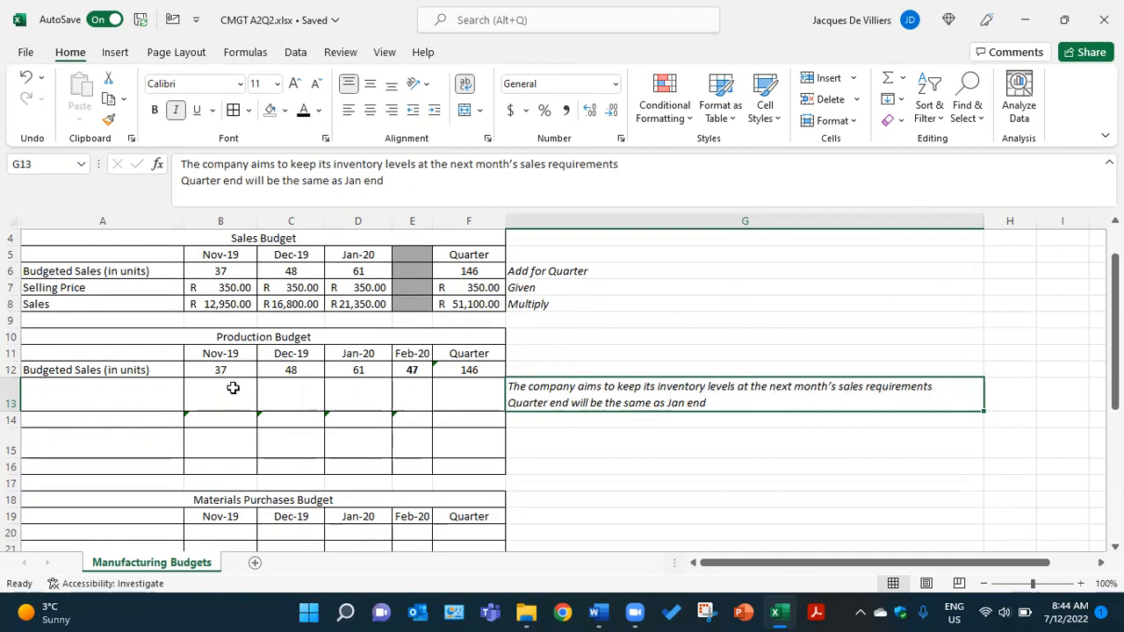
{"action": "left_click", "coordinate": [172, 391]}
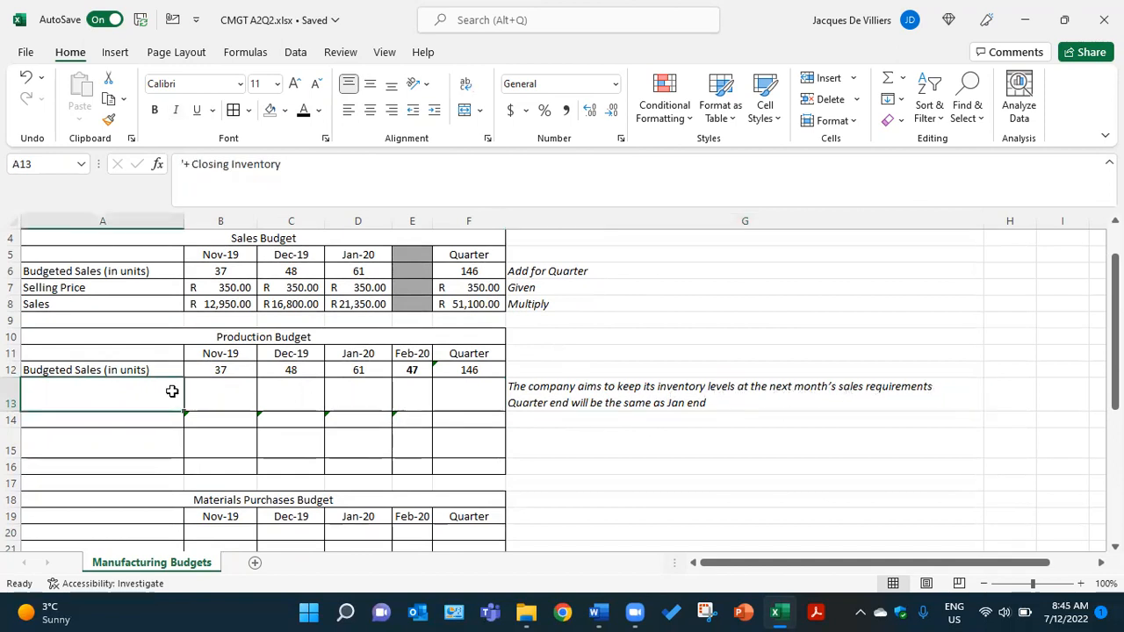
{"action": "left_click", "coordinate": [303, 112]}
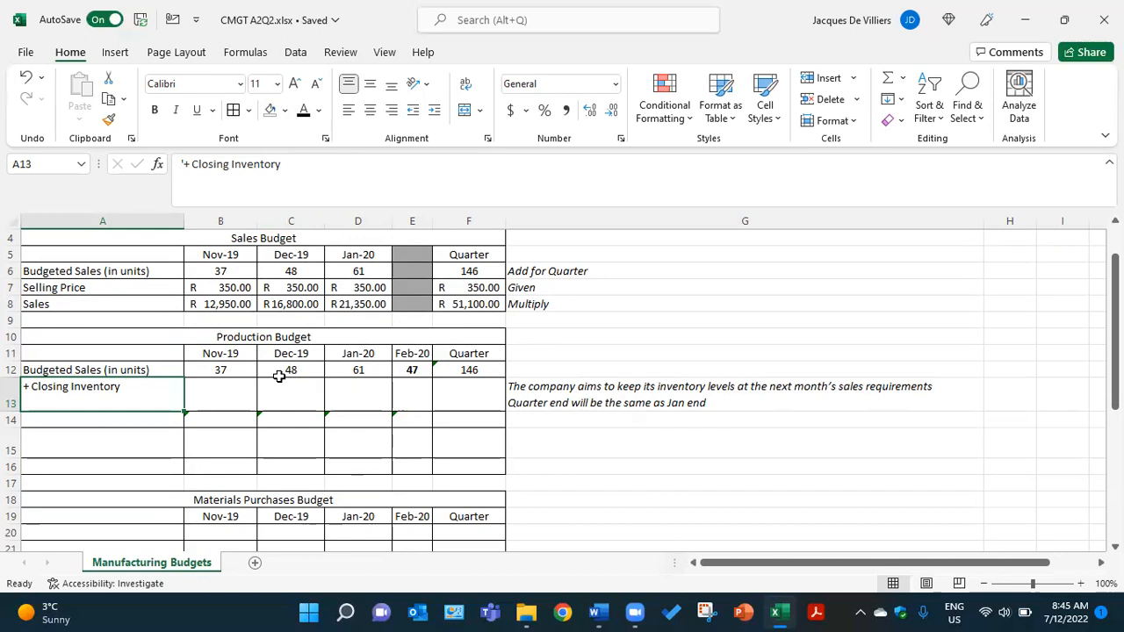
- Apply the black font colour to the Closing Inventory figures for Nov-19, Dec-19 and Jan-20 in B13, C13 and D13
{"action": "left_click", "coordinate": [238, 391]}
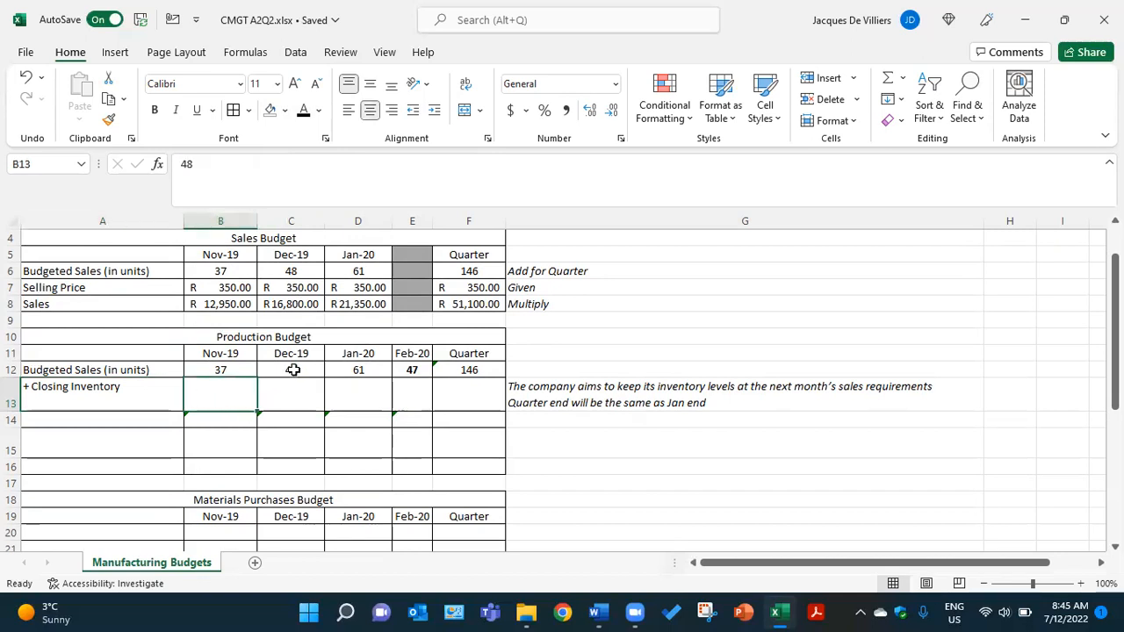
{"action": "left_click", "coordinate": [304, 112]}
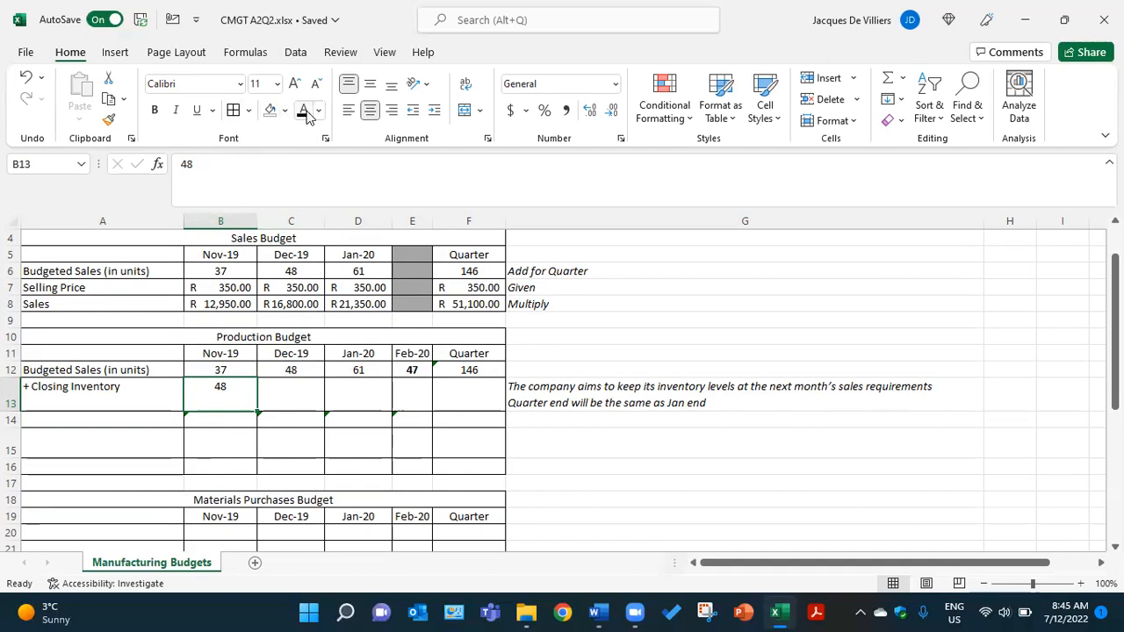
{"action": "left_click", "coordinate": [291, 406]}
{"action": "left_click", "coordinate": [303, 114]}
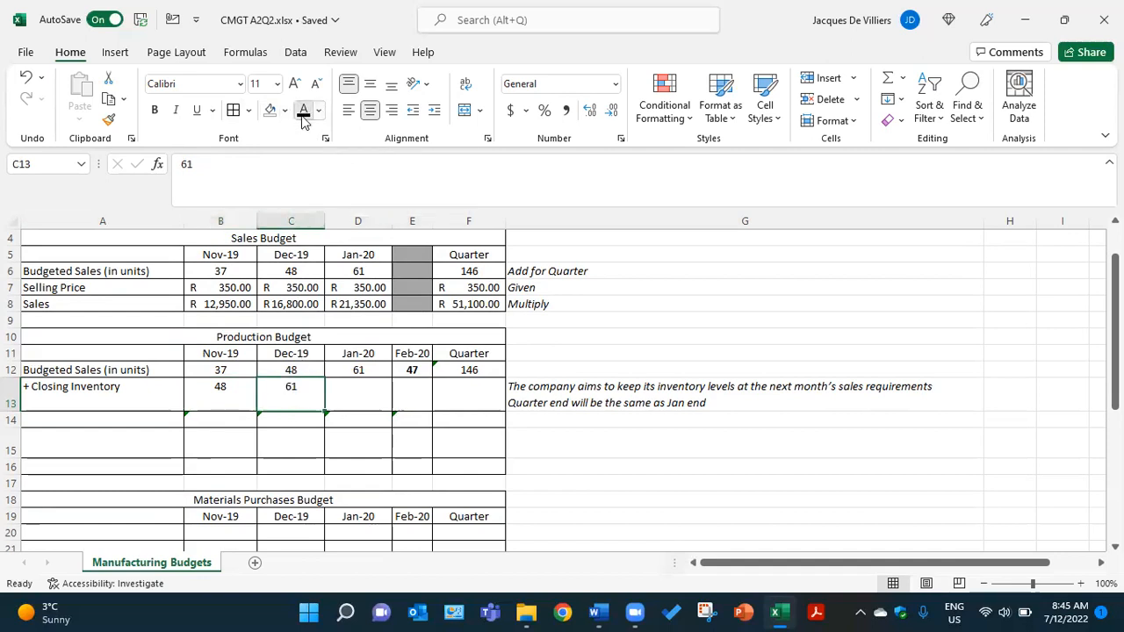
{"action": "left_click", "coordinate": [357, 391]}
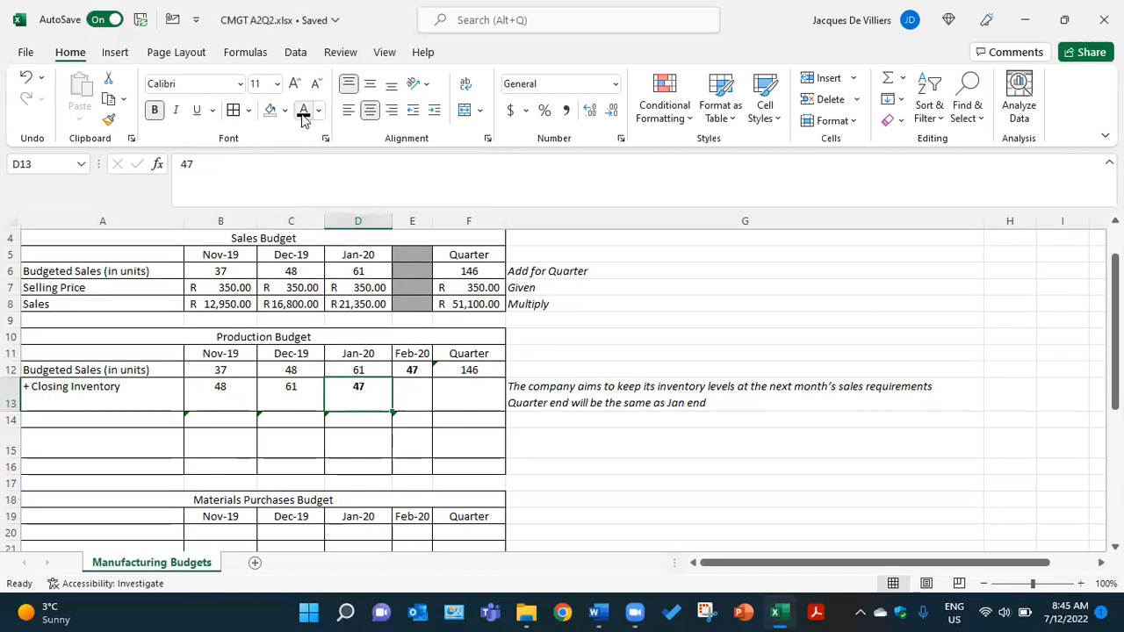
- Check the March sales units in the Word assignment, return to the Excel workbook and reveal the Closing Inventory figures in E13 and F13 in black
{"action": "left_click", "coordinate": [423, 400]}
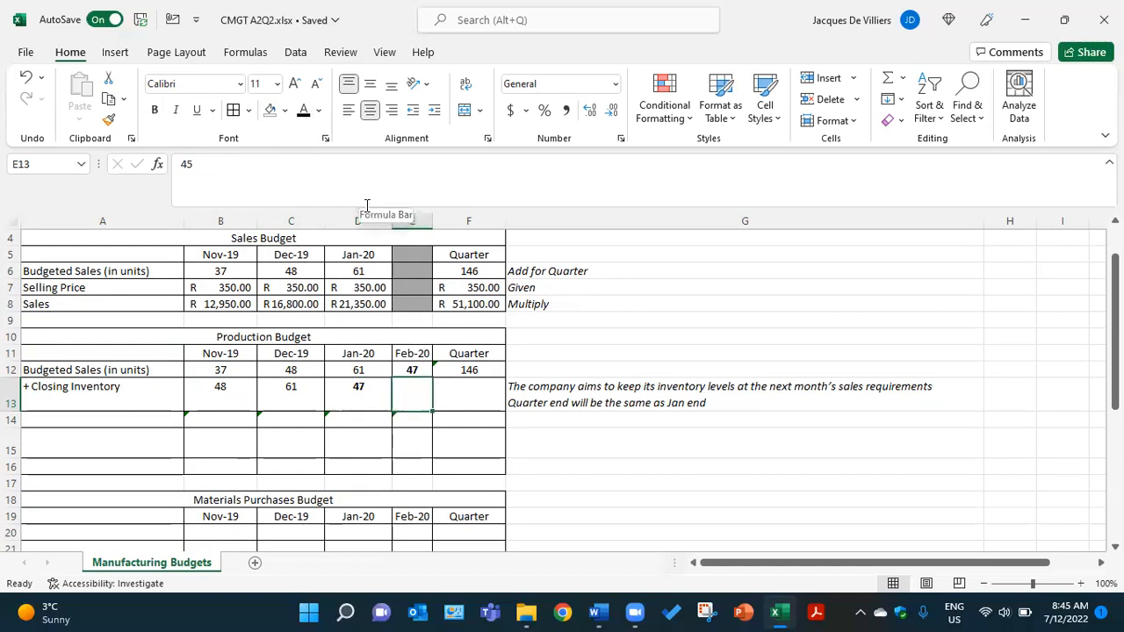
{"action": "left_click", "coordinate": [598, 613]}
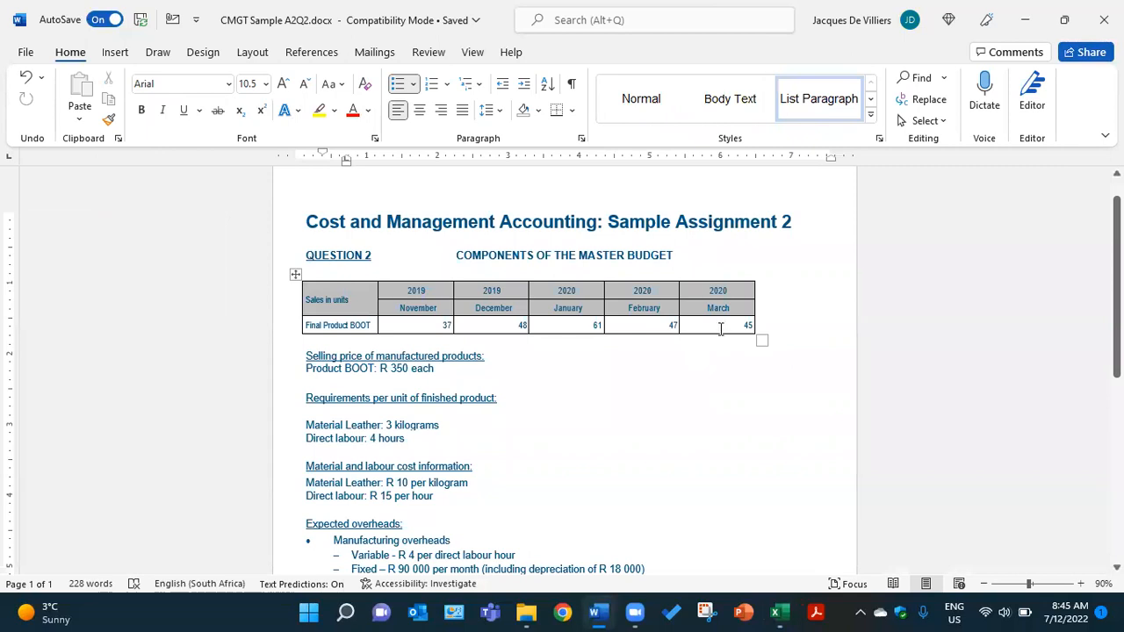
{"action": "left_click", "coordinate": [778, 613]}
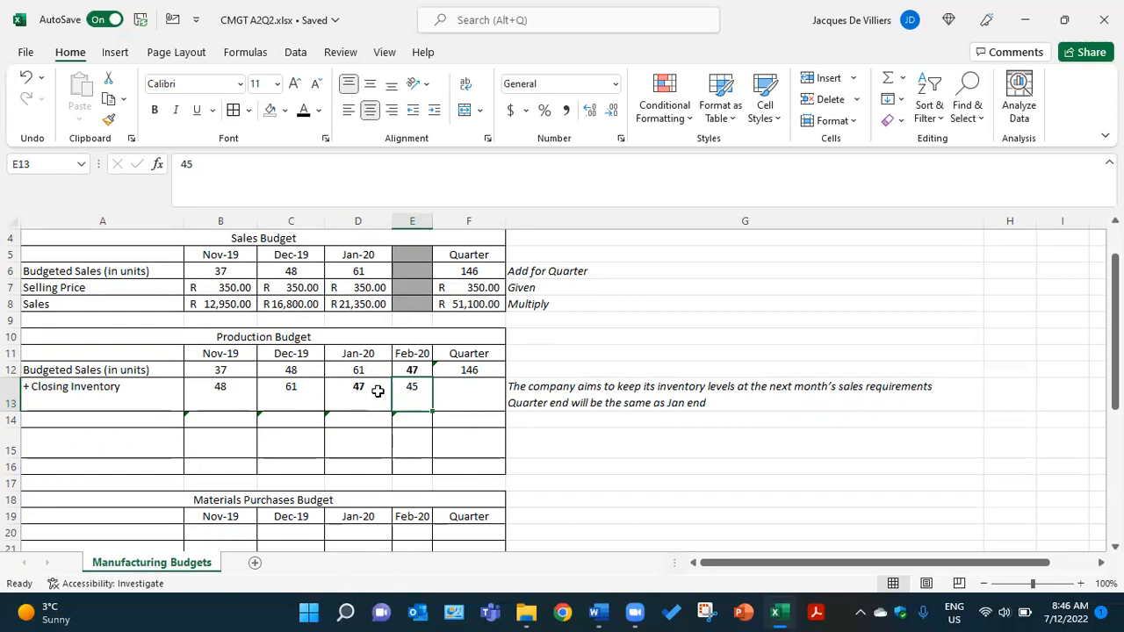
{"action": "left_click", "coordinate": [461, 394]}
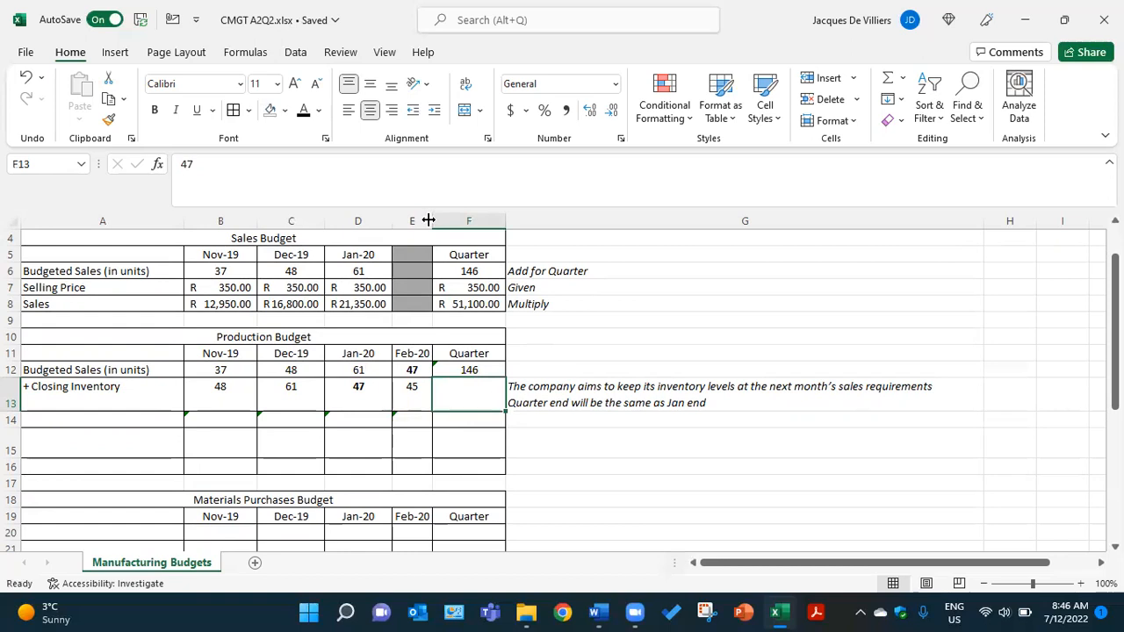
{"action": "left_click", "coordinate": [303, 113]}
- Reveal the Units Needed row by making the label in A14, the figures in B14 through F14 and the note in G14 black
{"action": "left_click", "coordinate": [90, 418]}
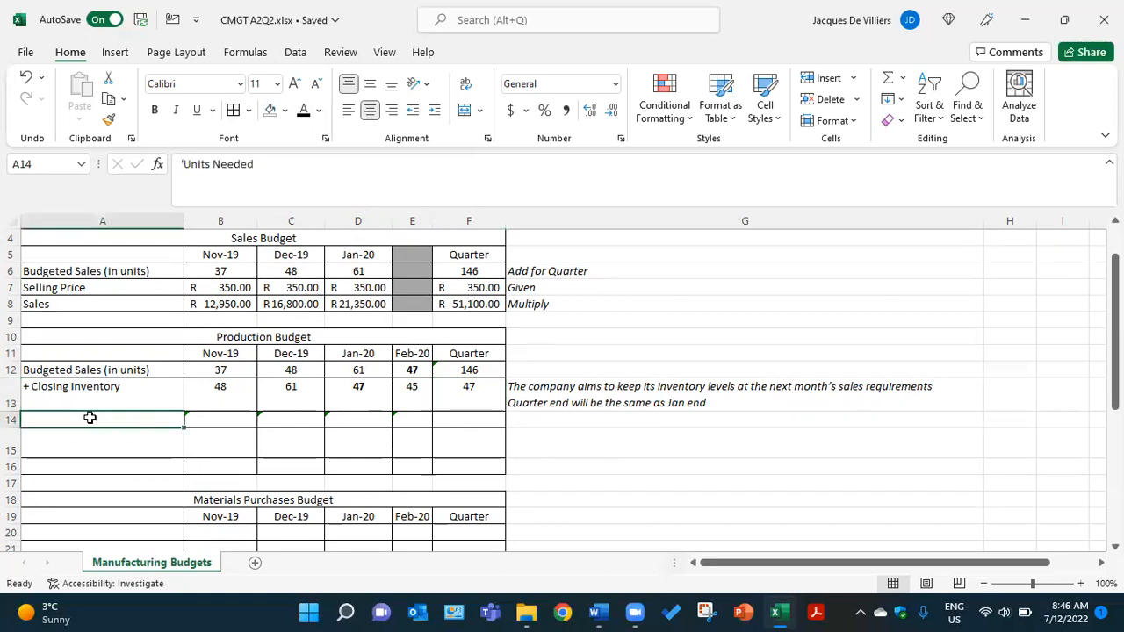
{"action": "left_click", "coordinate": [304, 115]}
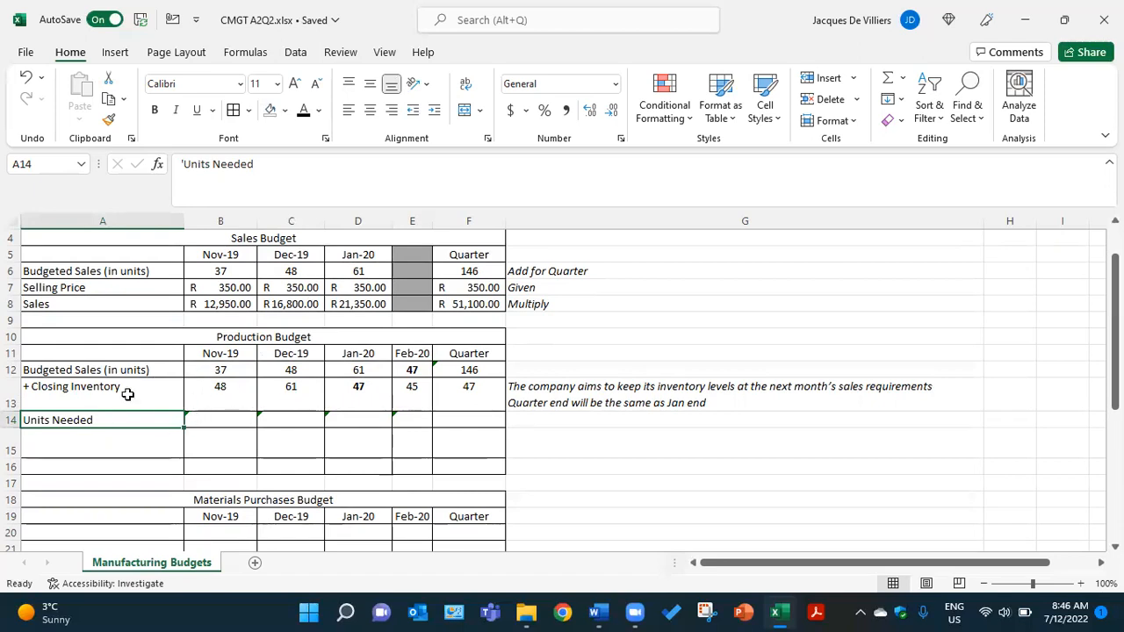
{"action": "left_click", "coordinate": [231, 418]}
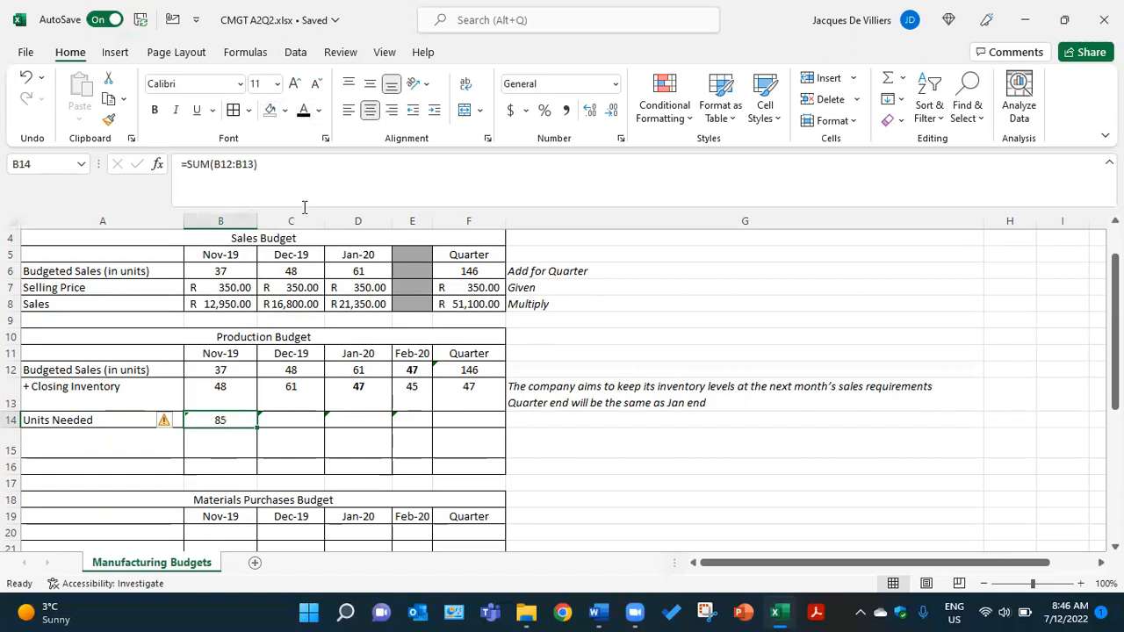
{"action": "left_click", "coordinate": [296, 417]}
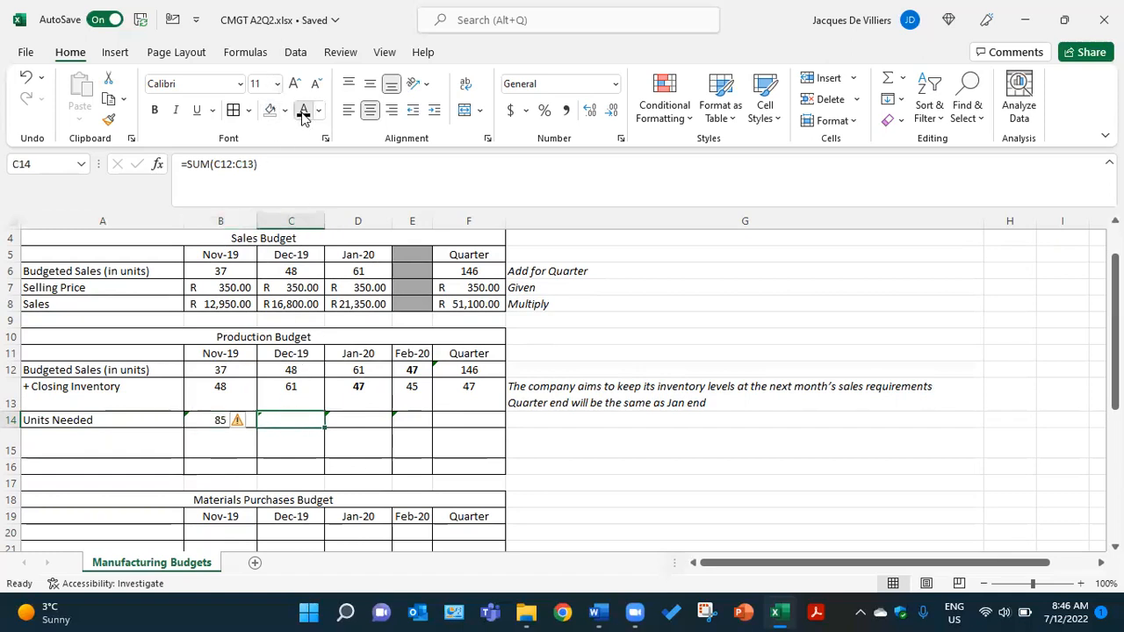
{"action": "left_click", "coordinate": [366, 424]}
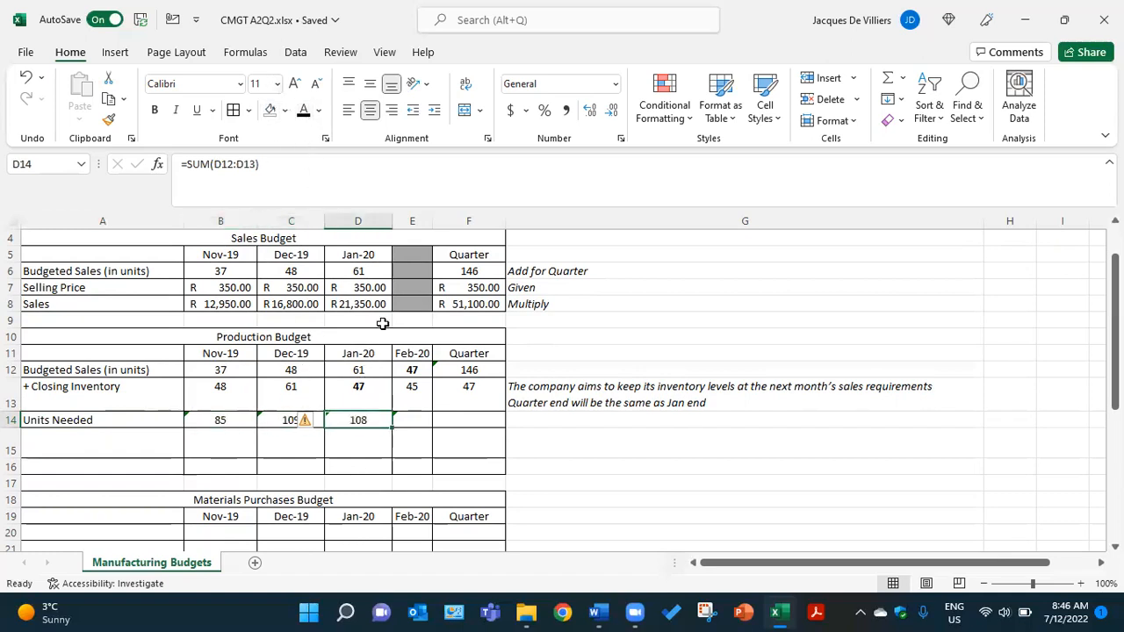
{"action": "left_click", "coordinate": [414, 418]}
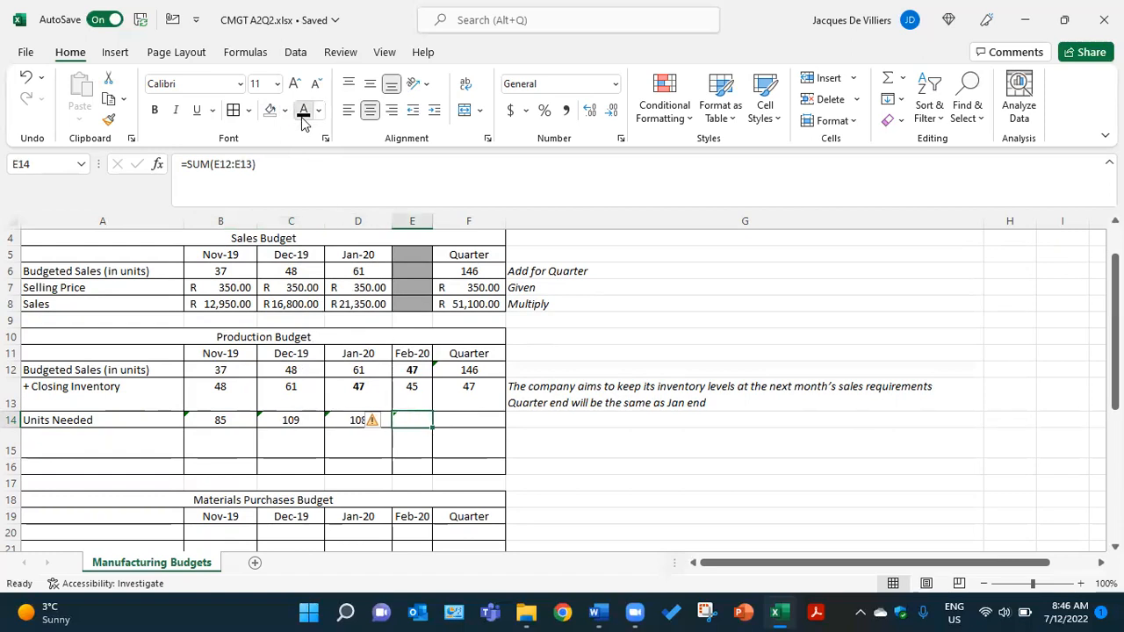
{"action": "left_click", "coordinate": [472, 418]}
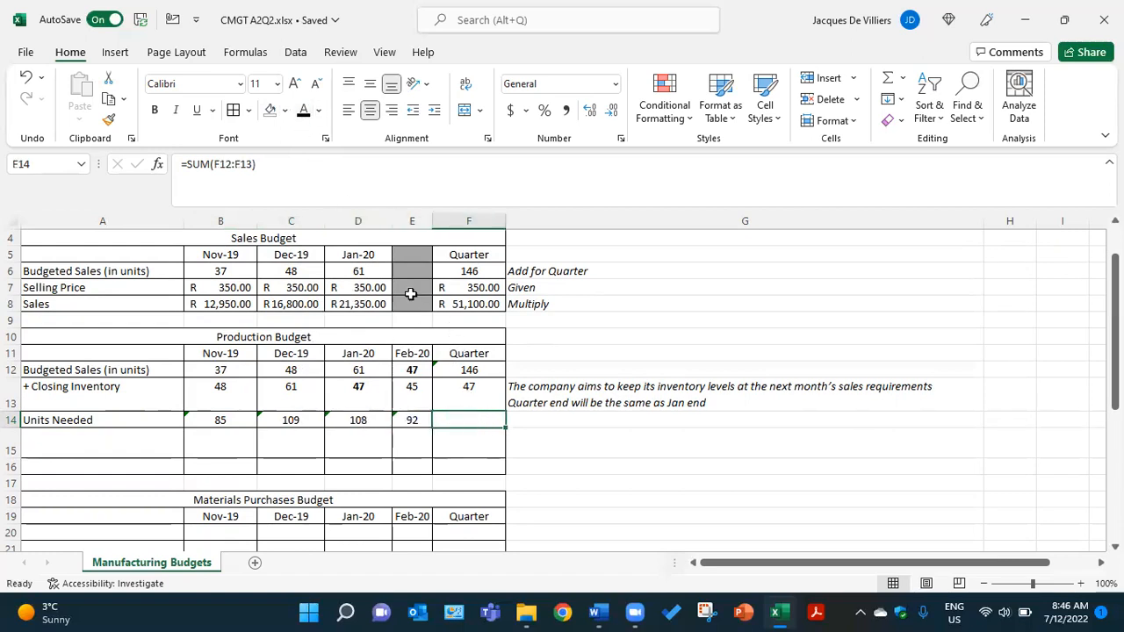
{"action": "left_click", "coordinate": [304, 112]}
{"action": "left_click", "coordinate": [528, 420]}
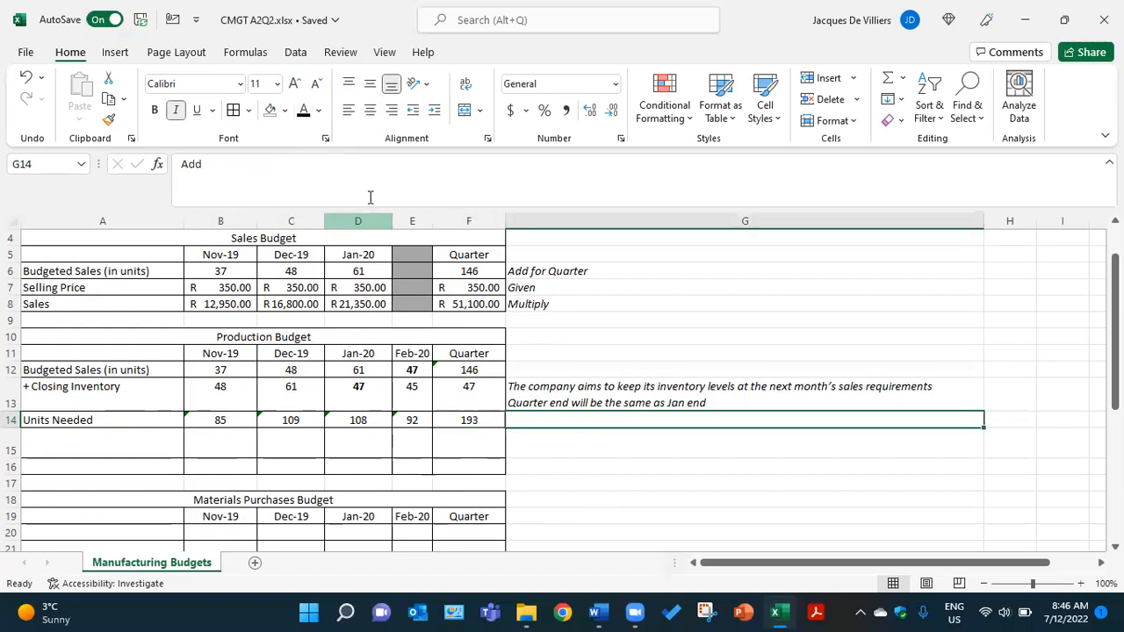
{"action": "left_click", "coordinate": [304, 112]}
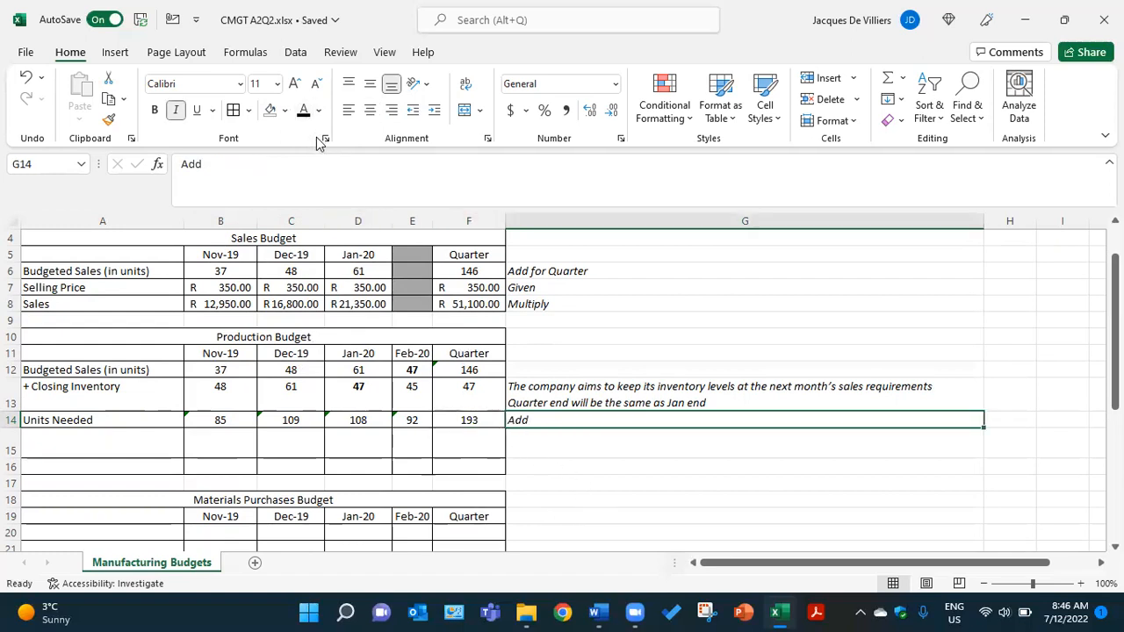
- Reveal the Opening Inventory label in A15 and its explanatory note in G15 by making their text black
{"action": "left_click", "coordinate": [130, 446]}
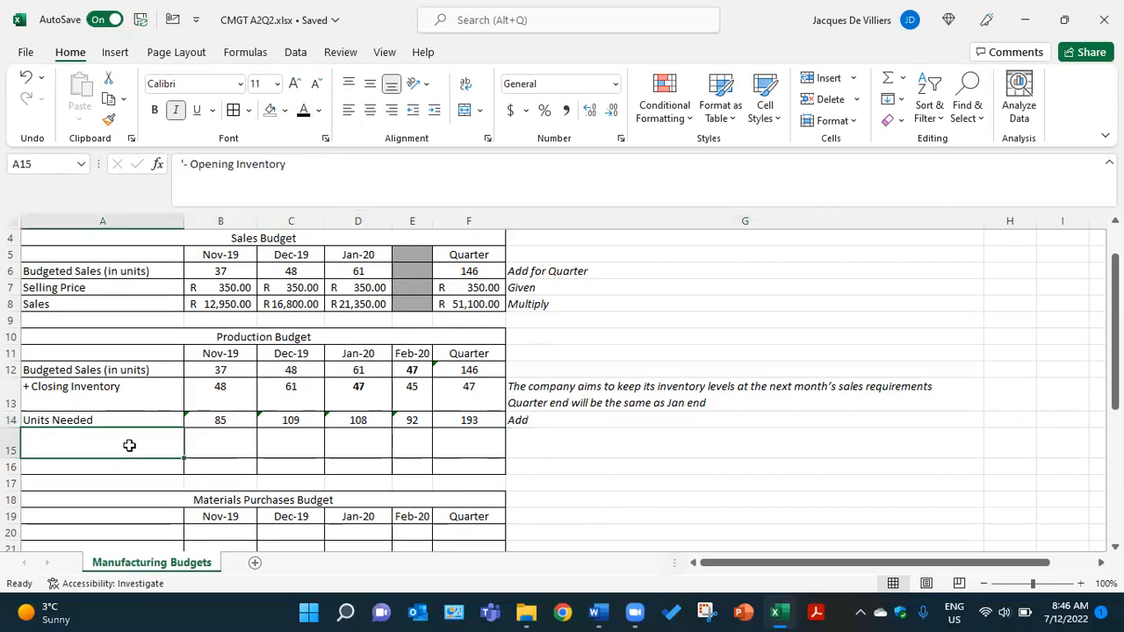
{"action": "left_click", "coordinate": [303, 110]}
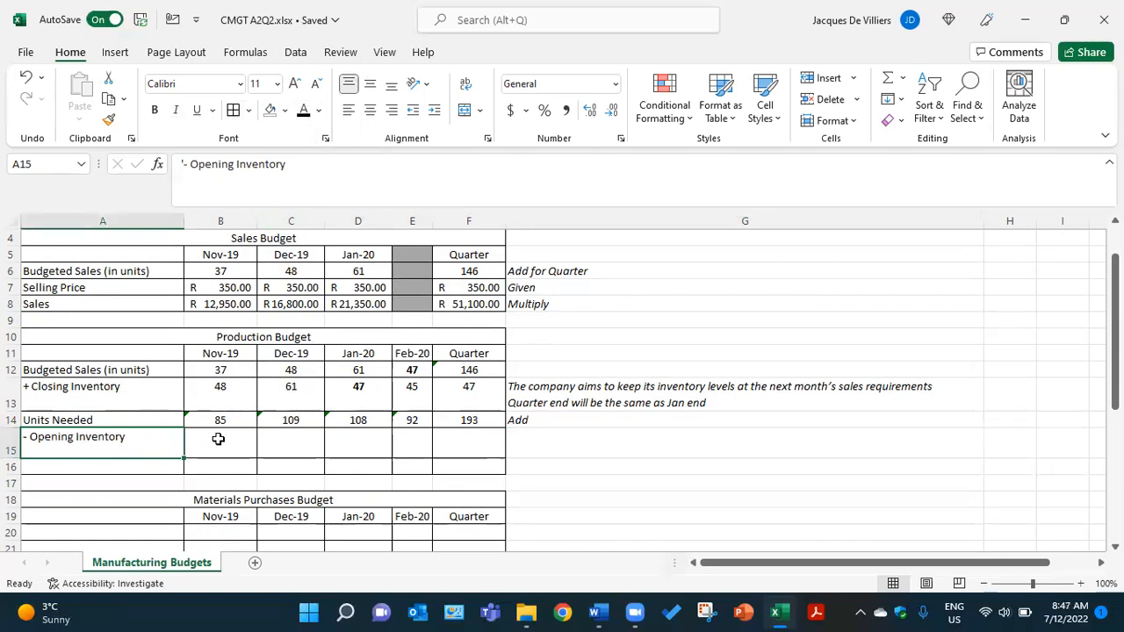
{"action": "left_click", "coordinate": [523, 444]}
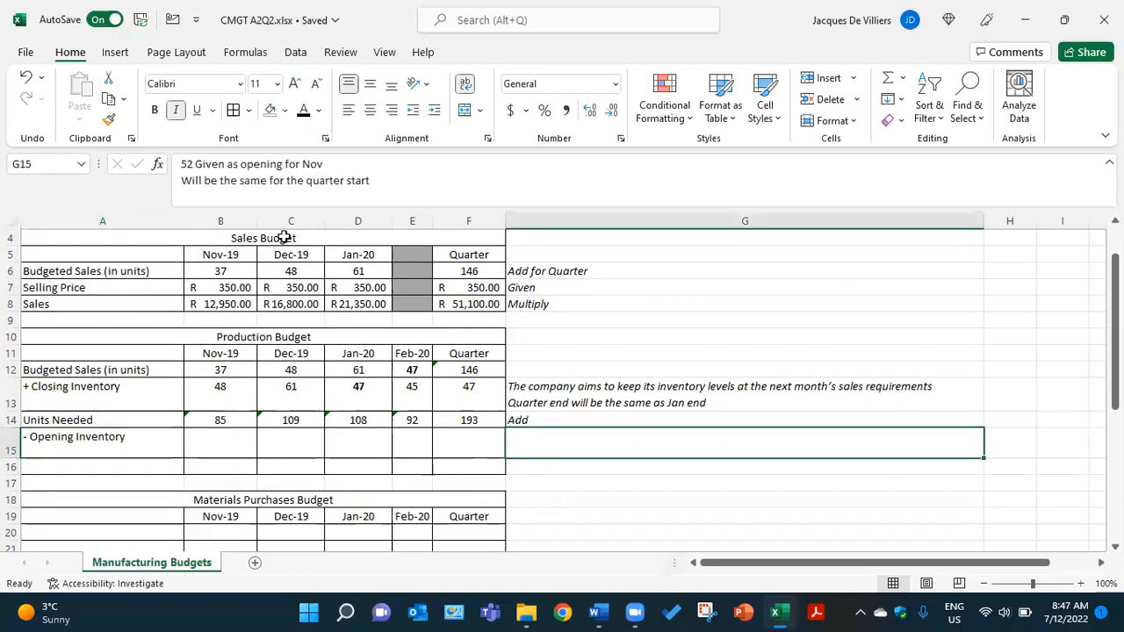
{"action": "left_click", "coordinate": [303, 111]}
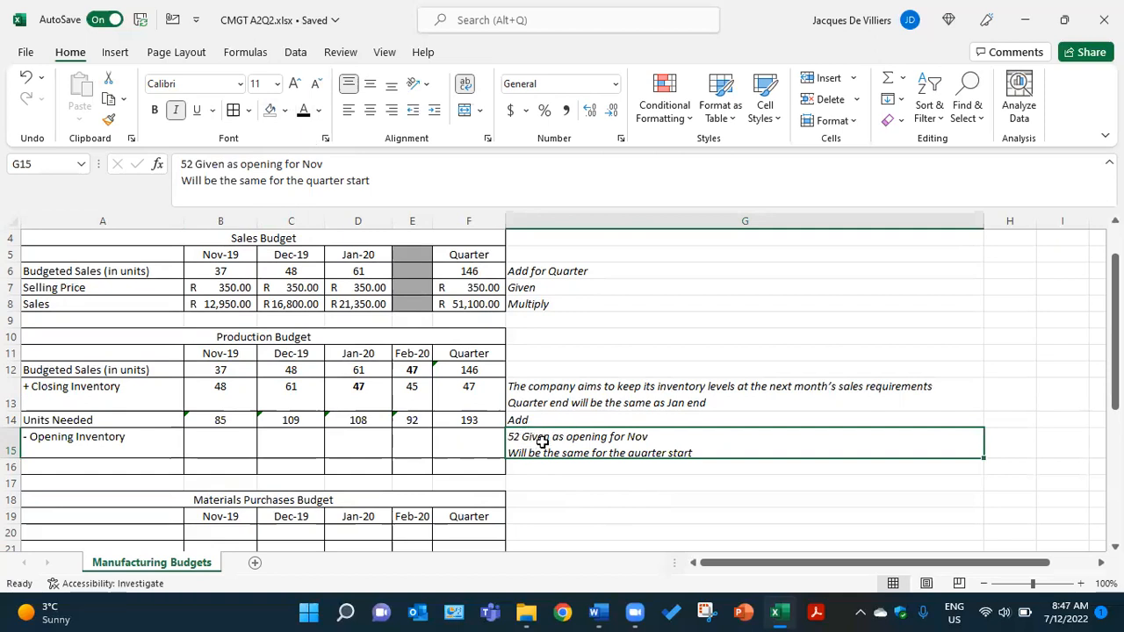
- Apply the black font colour to the Opening Inventory figures for Nov-19 in B15 and the Quarter in F15
{"action": "left_click", "coordinate": [208, 446]}
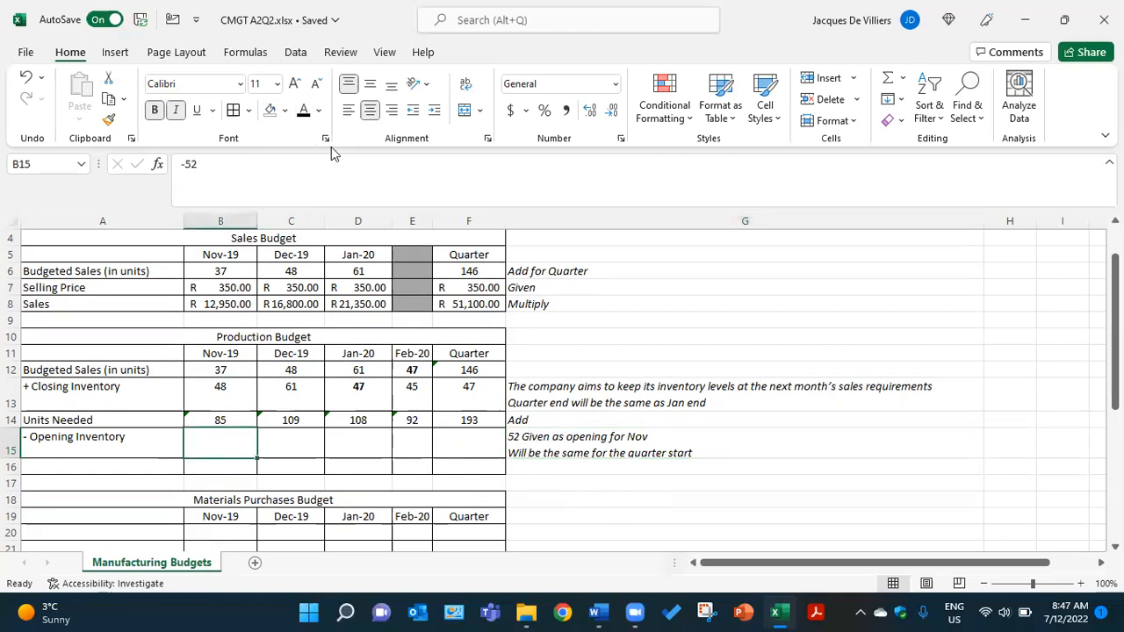
{"action": "left_click", "coordinate": [303, 110]}
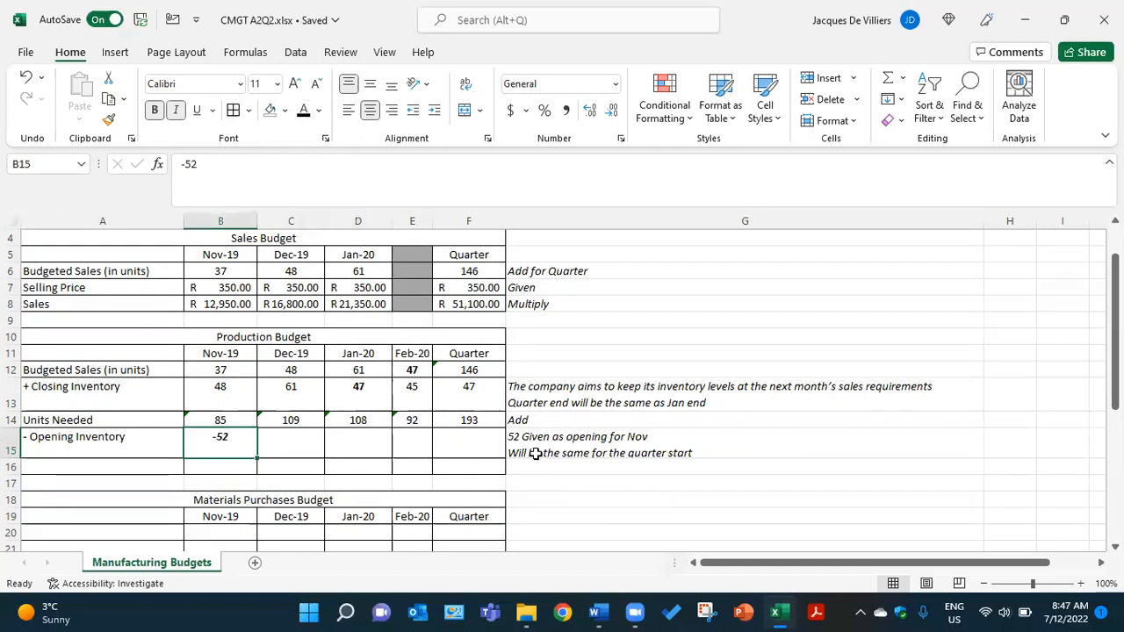
{"action": "left_click", "coordinate": [470, 439]}
{"action": "left_click", "coordinate": [303, 112]}
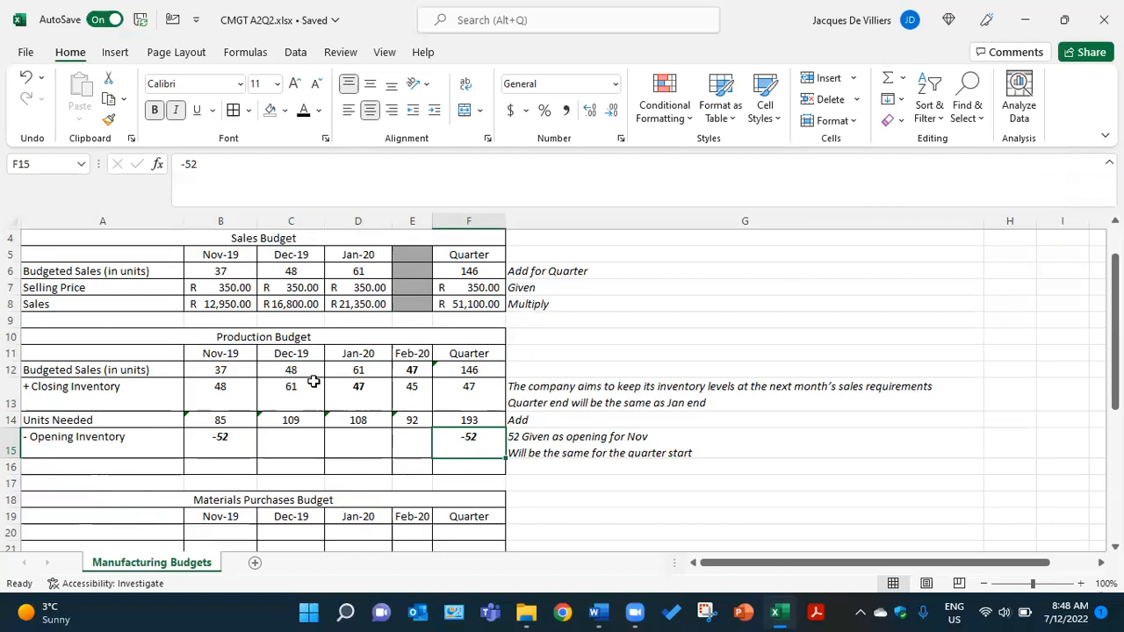
- Make the Opening Inventory figures for Dec-19, Jan-20 and Feb-20 in C15, D15 and E15 black
{"action": "left_click", "coordinate": [283, 441]}
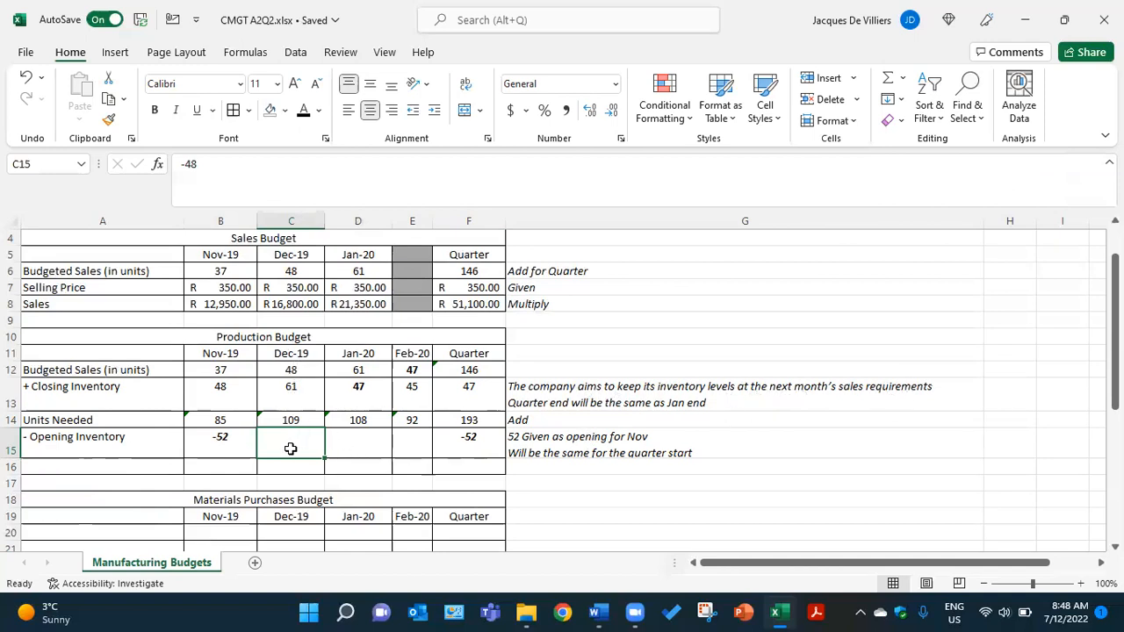
{"action": "left_click", "coordinate": [304, 111]}
{"action": "left_click", "coordinate": [359, 447]}
{"action": "left_click", "coordinate": [305, 111]}
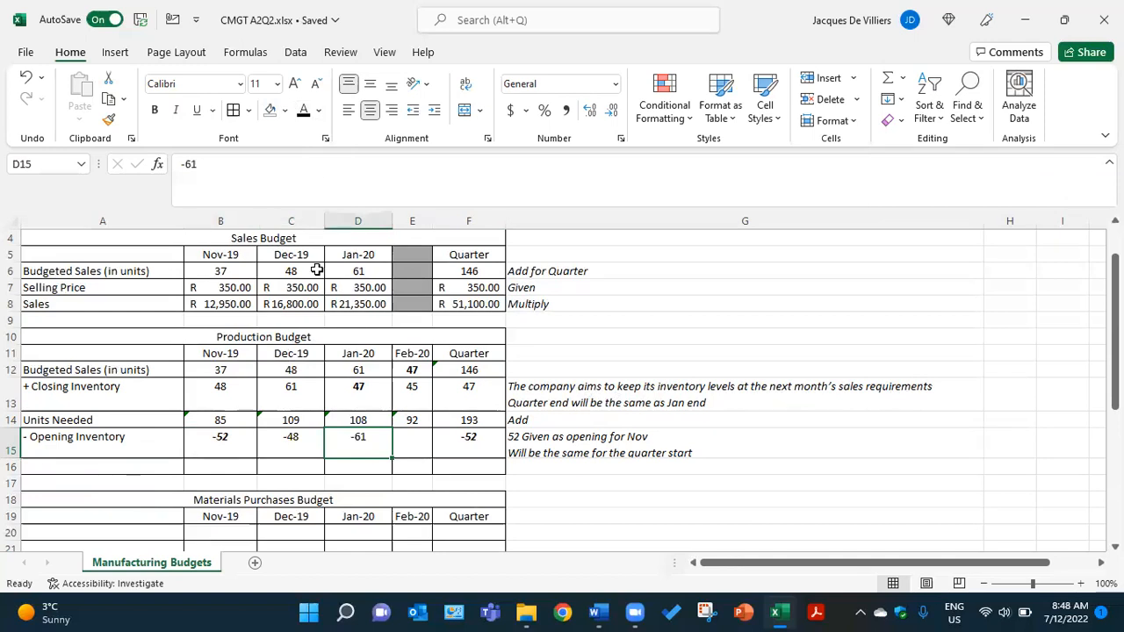
{"action": "left_click", "coordinate": [413, 444]}
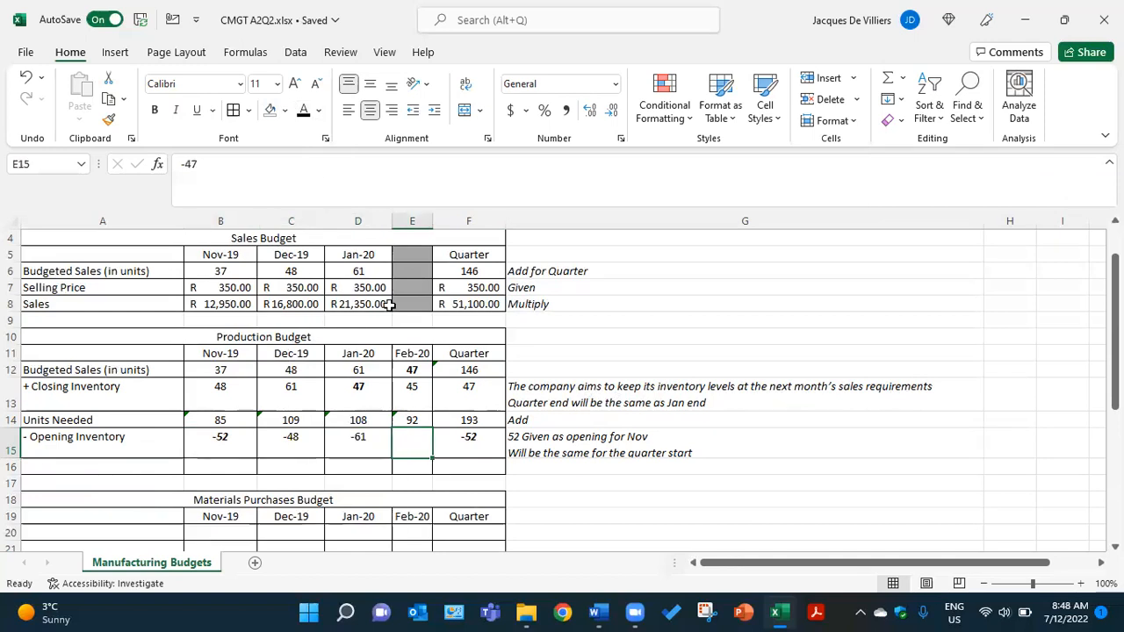
{"action": "left_click", "coordinate": [304, 110]}
- Reveal the Budgeted Production (in units) row in black: the label in A16, the figures in B16 through F16 and the note in G16
{"action": "left_click", "coordinate": [157, 468]}
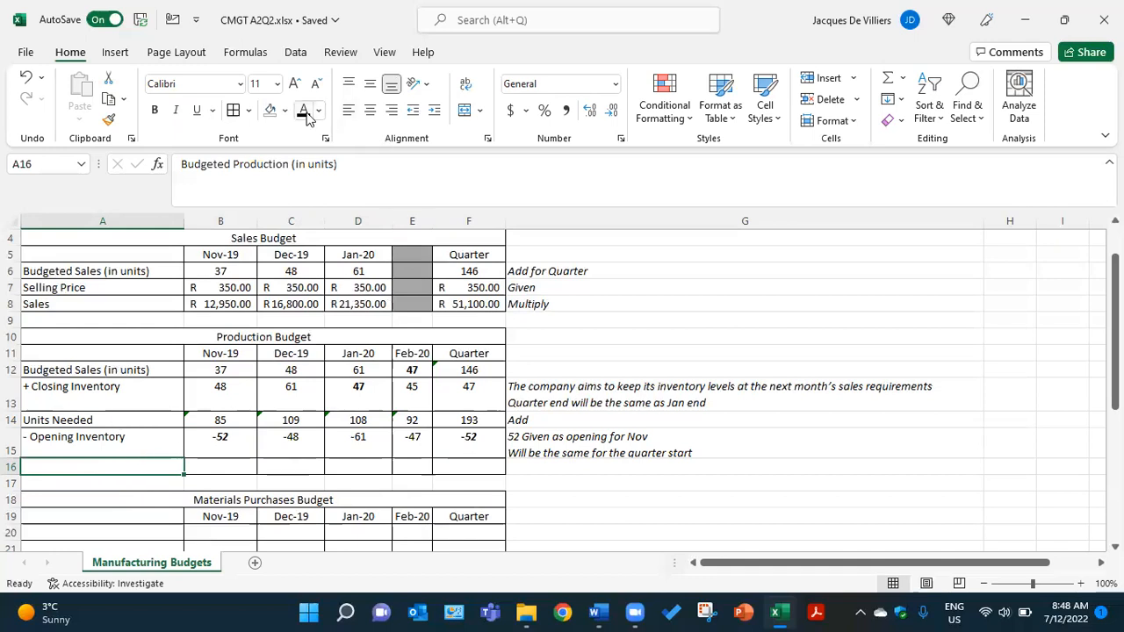
{"action": "left_click", "coordinate": [242, 463]}
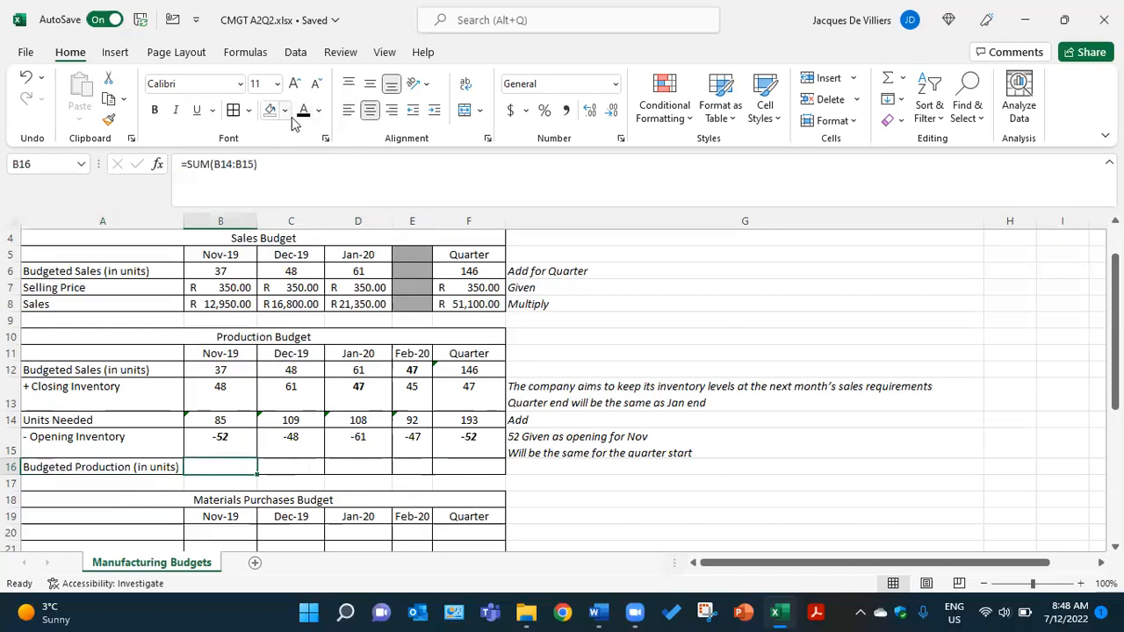
{"action": "left_click", "coordinate": [295, 467]}
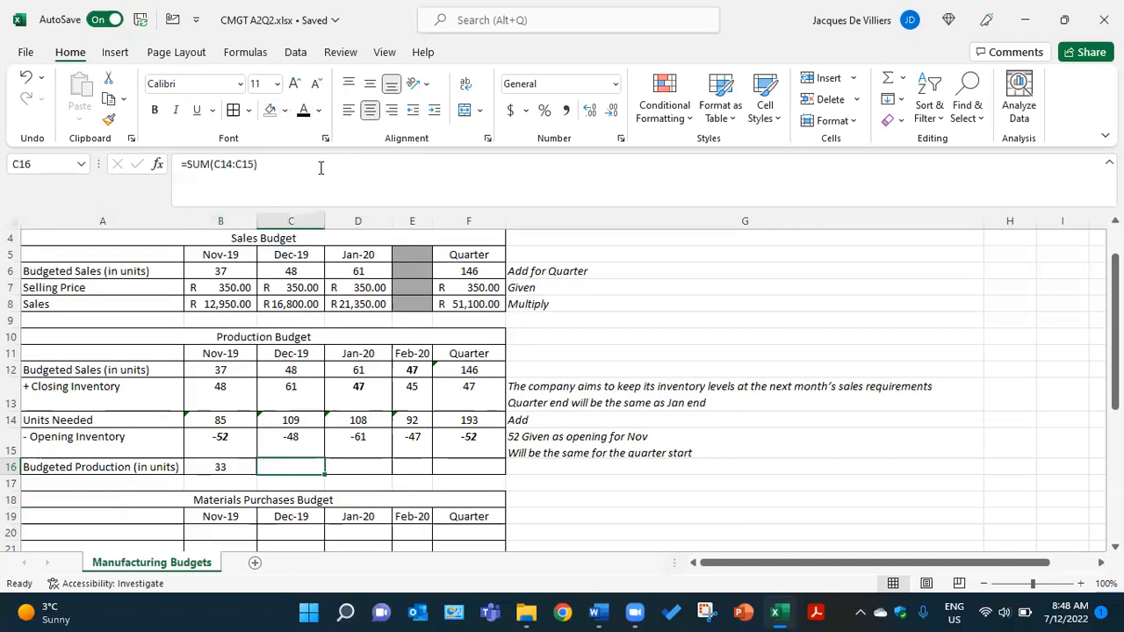
{"action": "left_click", "coordinate": [372, 466]}
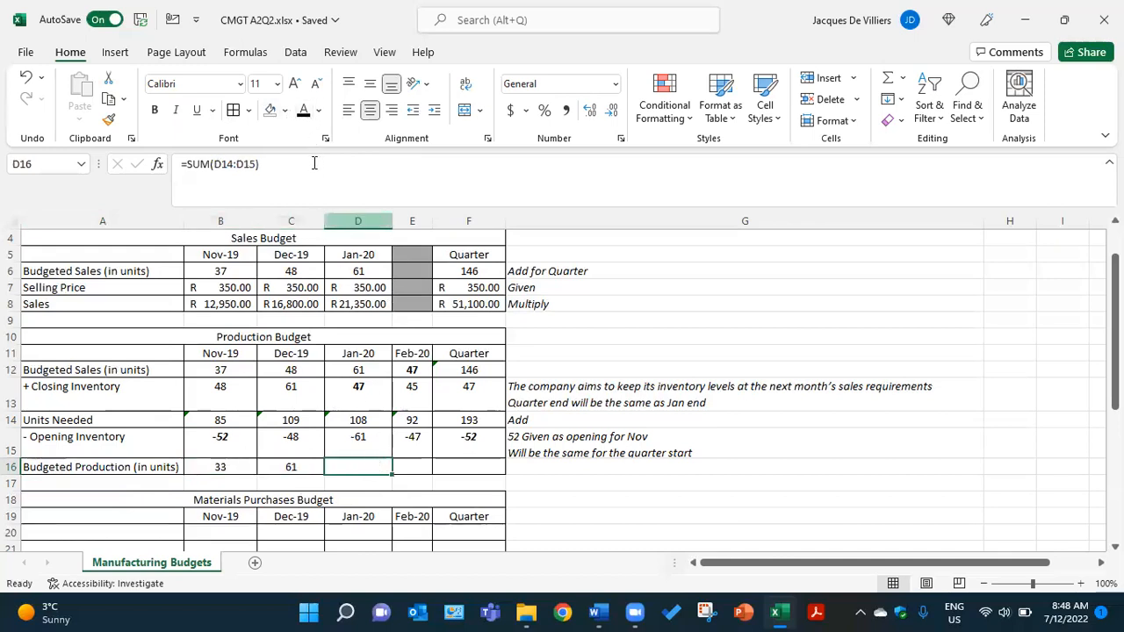
{"action": "left_click", "coordinate": [417, 464]}
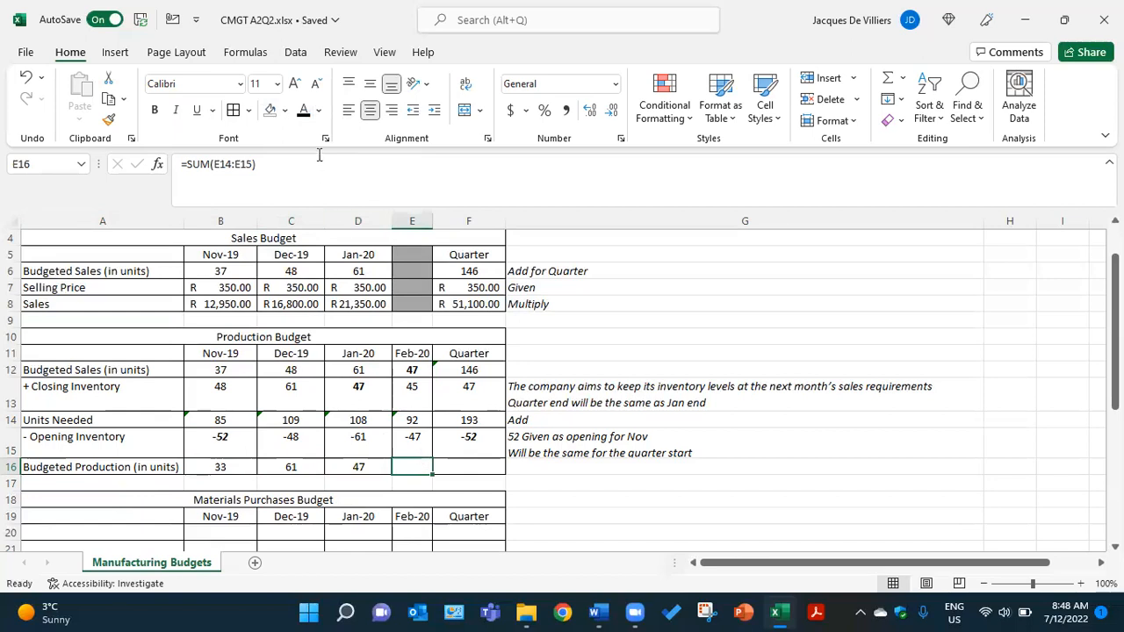
{"action": "left_click", "coordinate": [486, 466]}
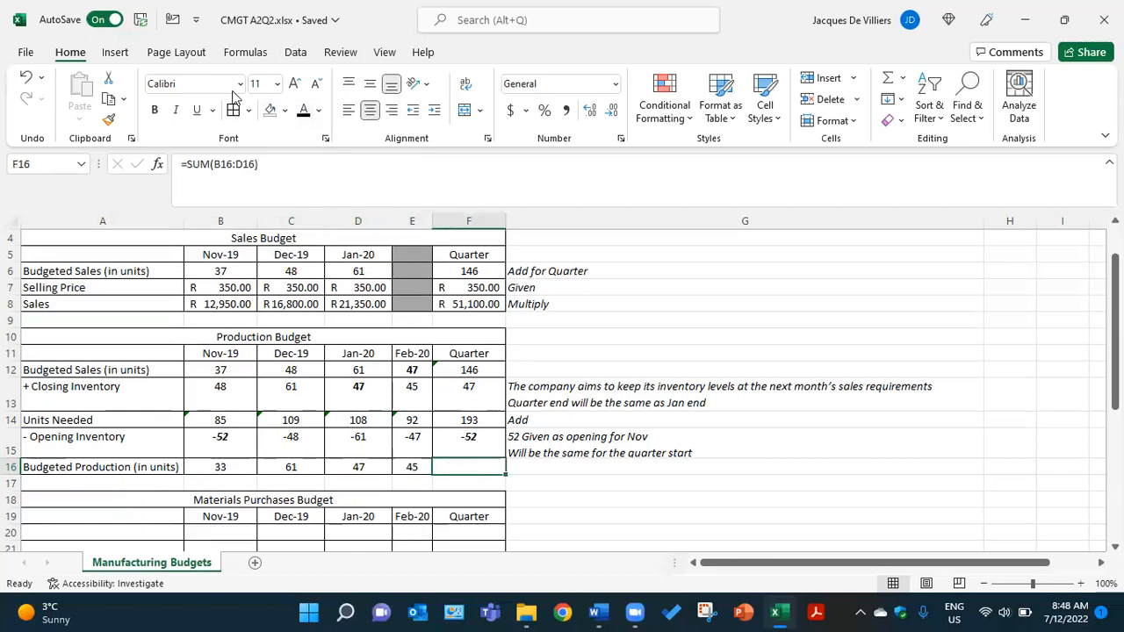
{"action": "left_click", "coordinate": [539, 465]}
{"action": "left_click", "coordinate": [303, 112]}
- Review the Budgeted Production figures for each month and the quarter in B16 through F16
{"action": "scroll", "coordinate": [583, 492], "scroll_direction": "down", "scroll_amount": 1}
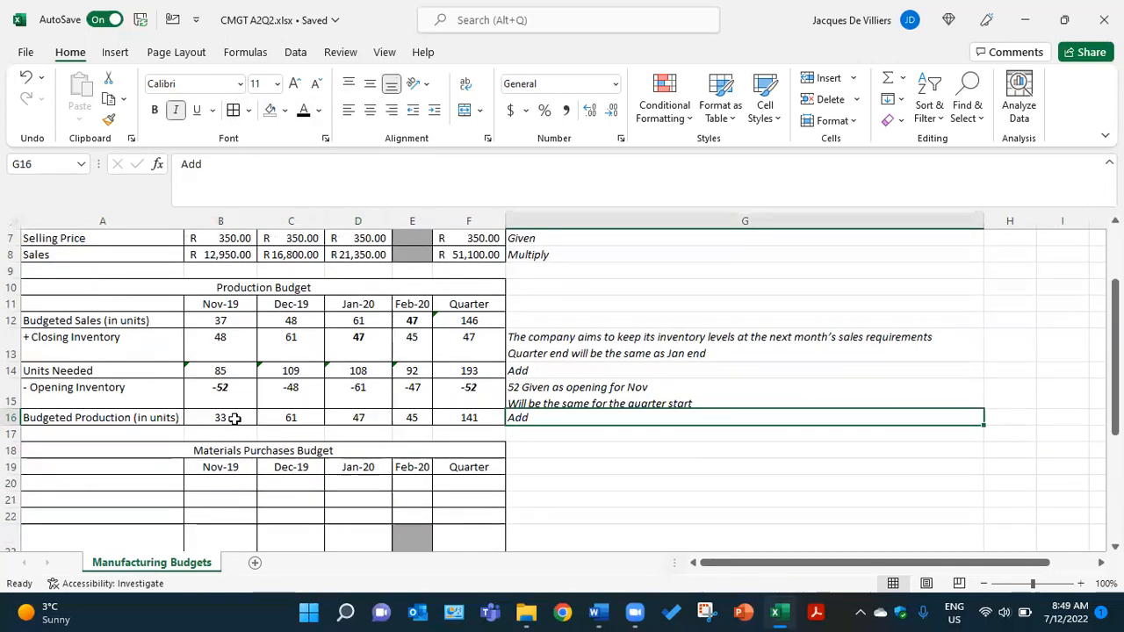
{"action": "left_click", "coordinate": [231, 419]}
{"action": "left_click", "coordinate": [294, 419]}
{"action": "left_click", "coordinate": [371, 419]}
{"action": "left_click", "coordinate": [413, 419]}
{"action": "left_click", "coordinate": [459, 419]}
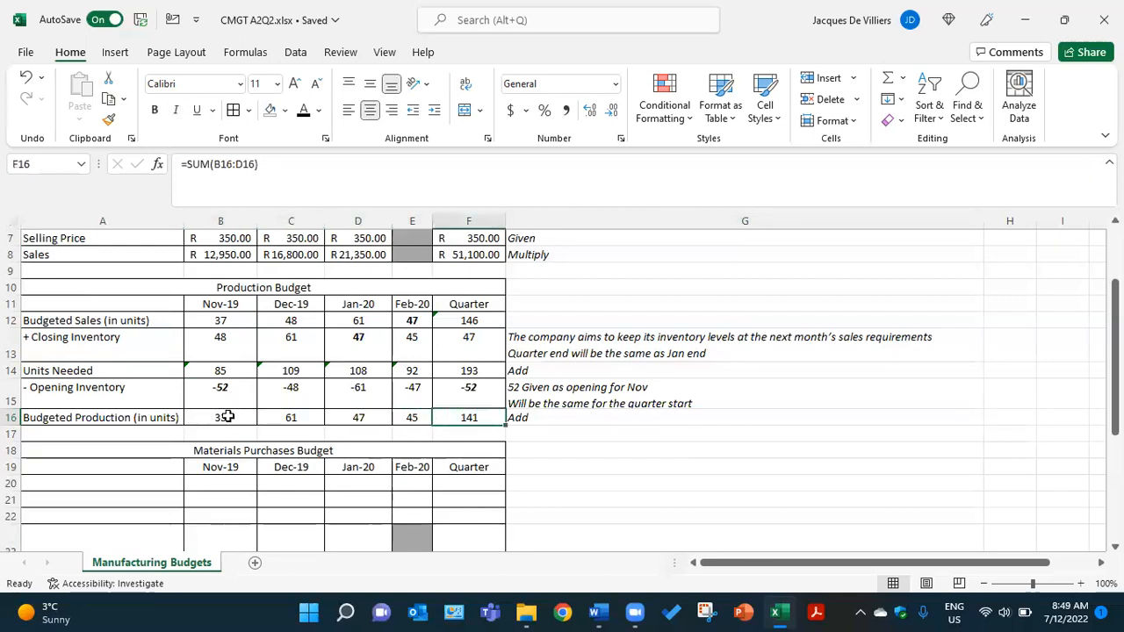
{"action": "left_click", "coordinate": [218, 419]}
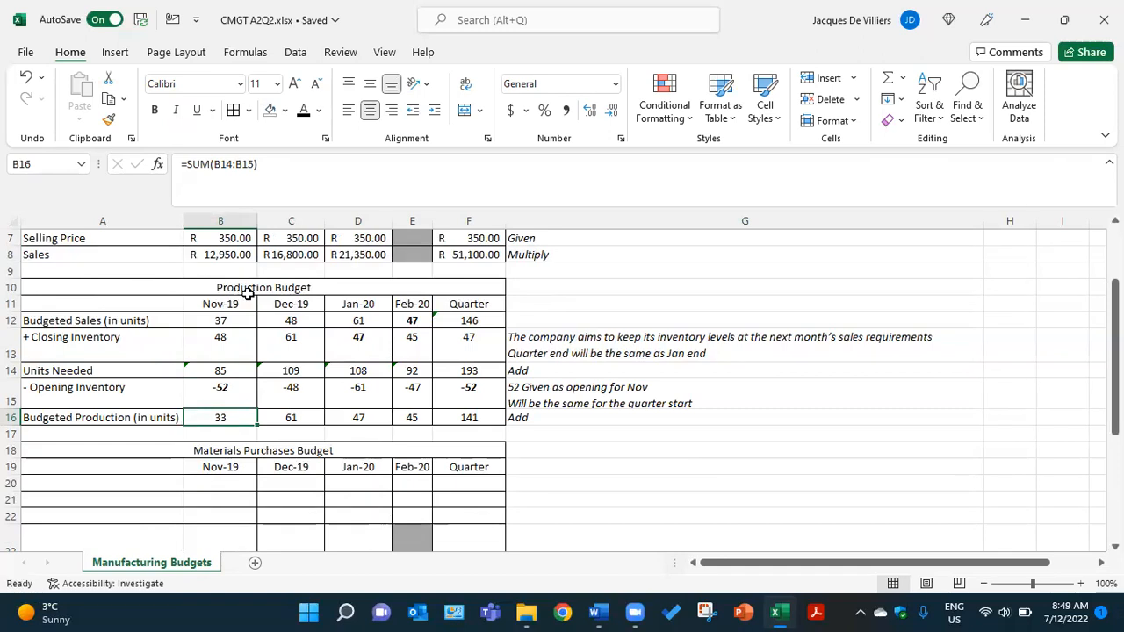
- In the Materials Purchases Budget, make the Budgeted Production label in A20 and the Nov-19 and Dec-19 figures in B20 and C20 black
{"action": "scroll", "coordinate": [254, 327], "scroll_direction": "down", "scroll_amount": 1}
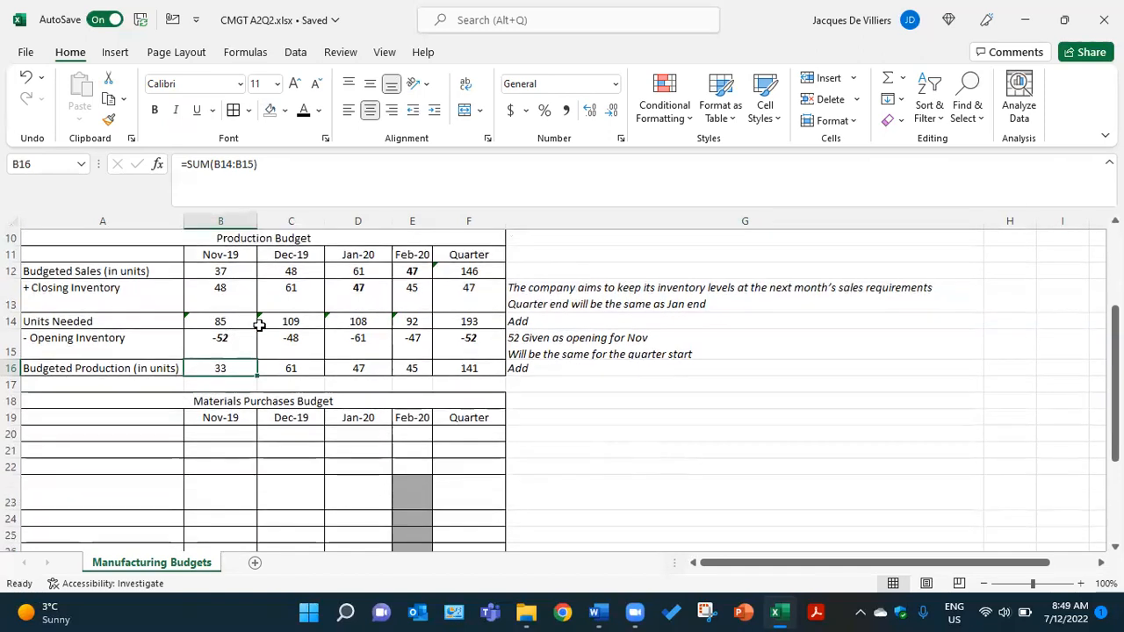
{"action": "left_click", "coordinate": [138, 433]}
{"action": "left_click", "coordinate": [305, 112]}
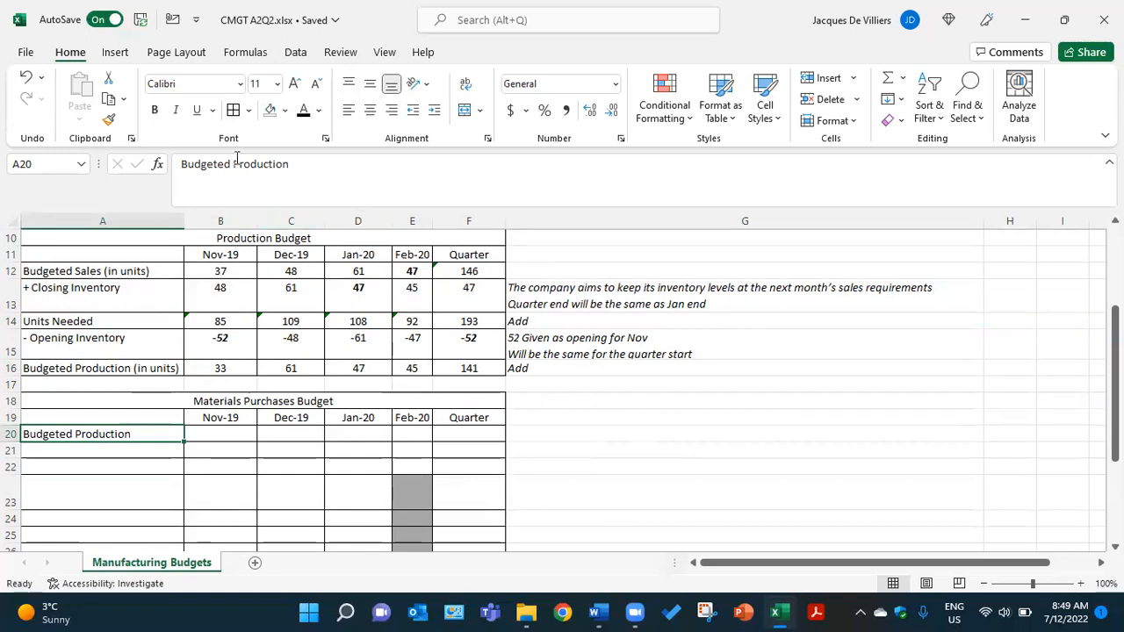
{"action": "left_click", "coordinate": [229, 434]}
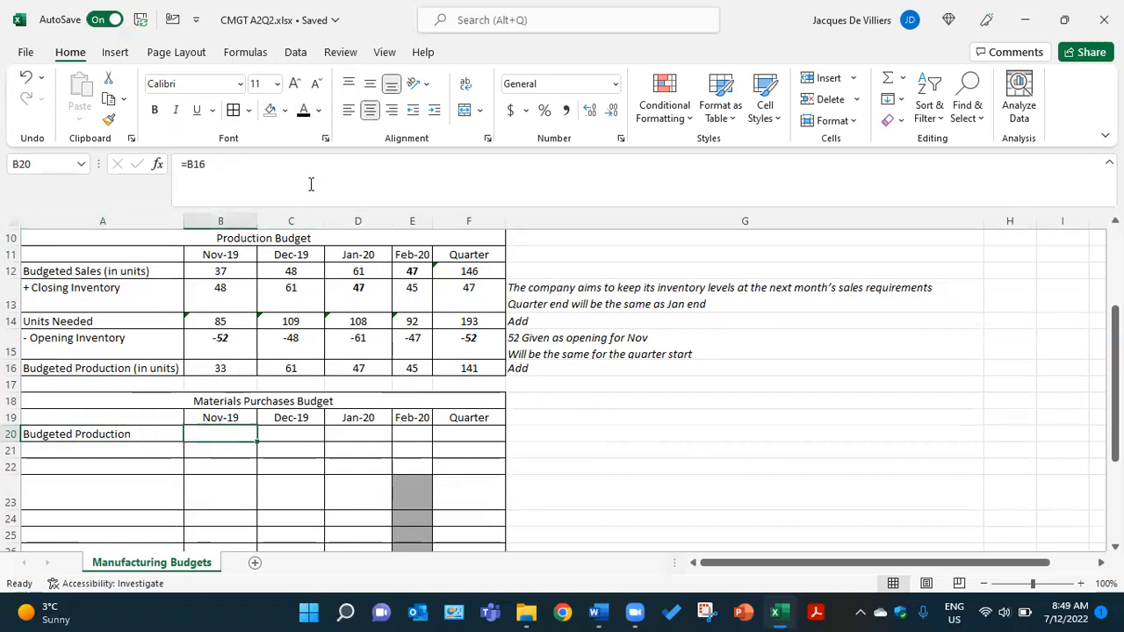
{"action": "left_click", "coordinate": [305, 112]}
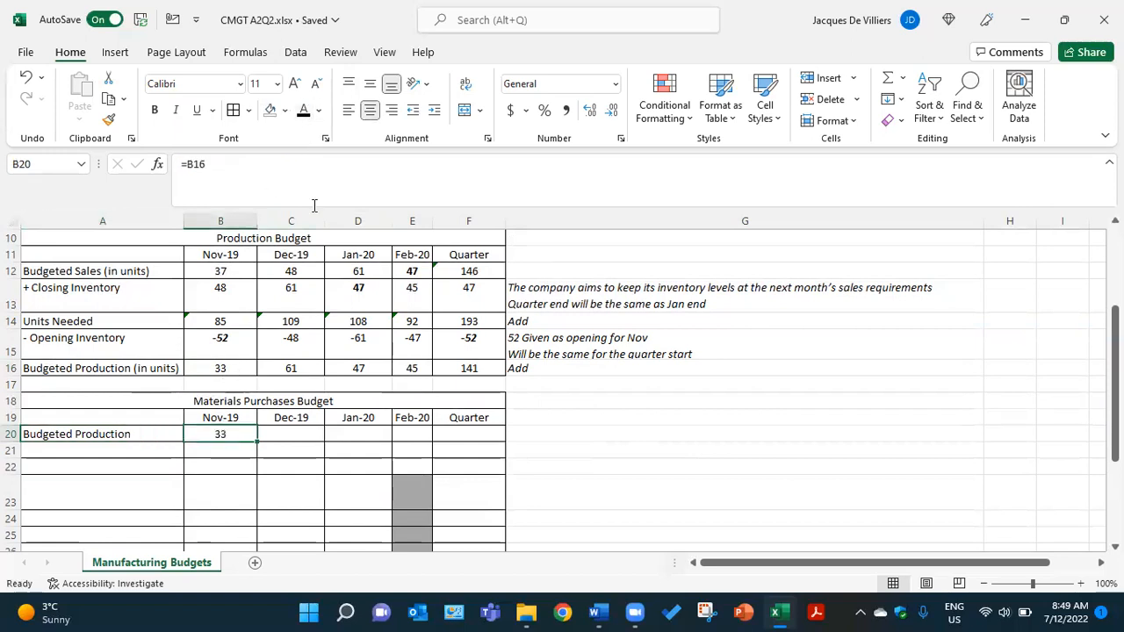
{"action": "left_click", "coordinate": [296, 435]}
{"action": "left_click", "coordinate": [304, 112]}
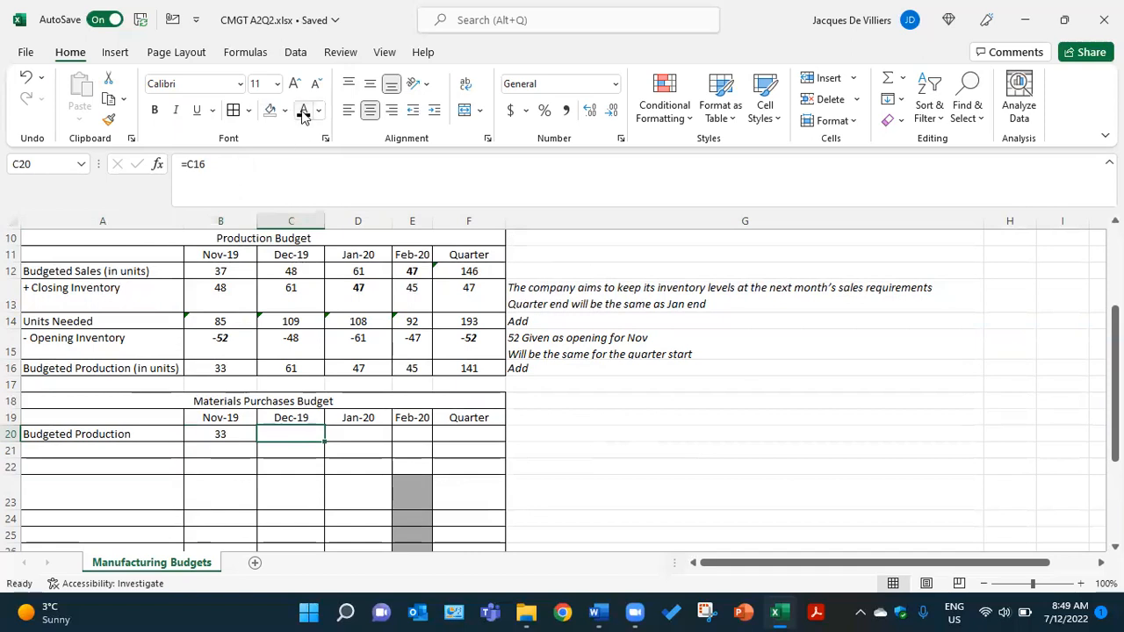
- Reveal the Budgeted Production figures in D20, E20 and F20 in black and compare the quarter figure with F16
{"action": "left_click", "coordinate": [369, 431]}
{"action": "left_click", "coordinate": [304, 112]}
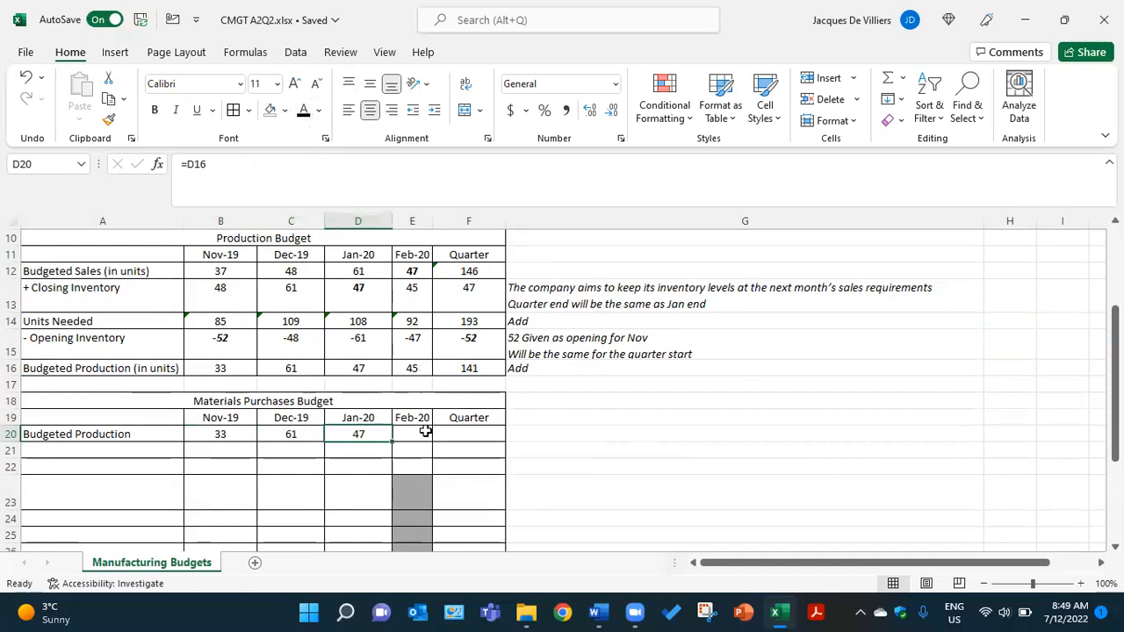
{"action": "left_click", "coordinate": [425, 431]}
{"action": "left_click", "coordinate": [305, 111]}
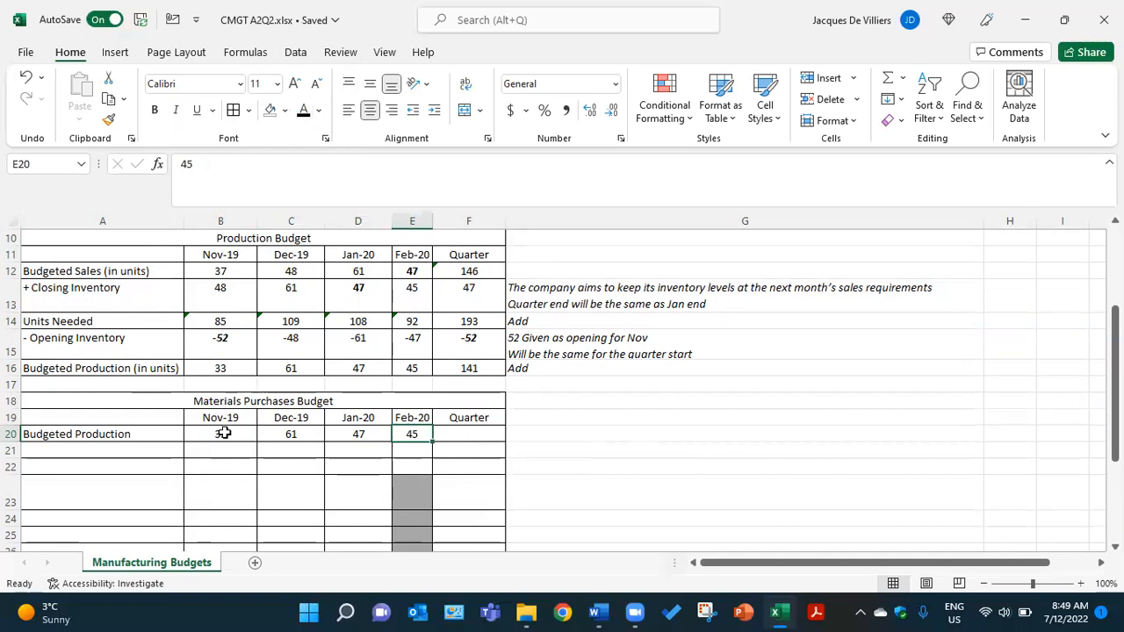
{"action": "left_click", "coordinate": [466, 436]}
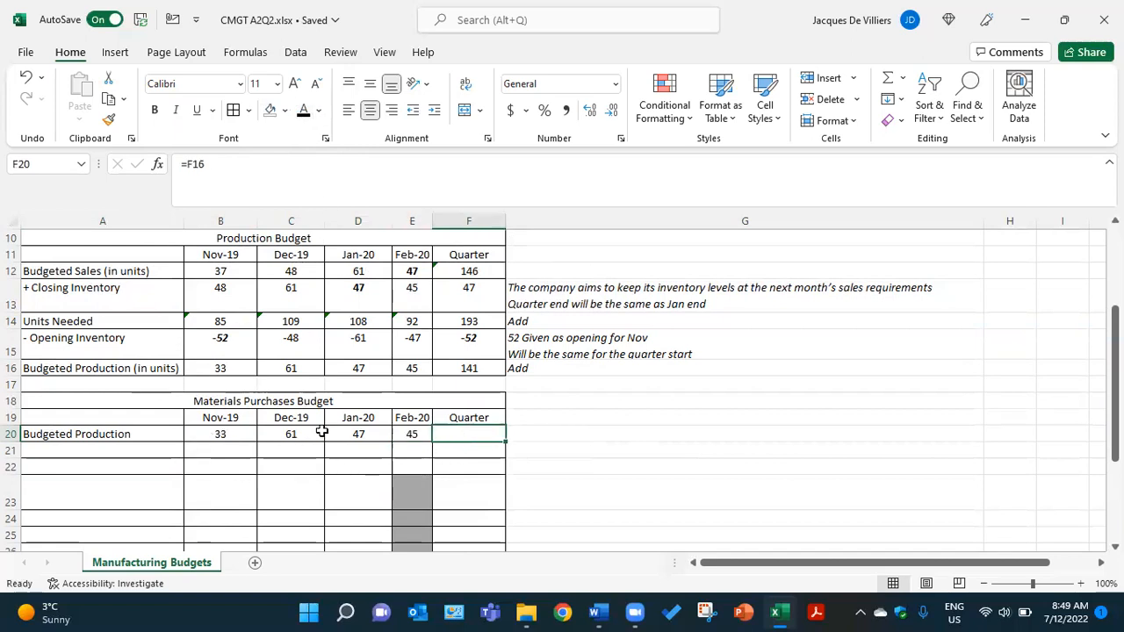
{"action": "left_click", "coordinate": [305, 112]}
{"action": "left_click", "coordinate": [472, 368]}
{"action": "left_click", "coordinate": [471, 434]}
- Reveal the Required per unit (kg) row by making the label in A21 and the figures in B21 through F21 black
{"action": "left_click", "coordinate": [148, 448]}
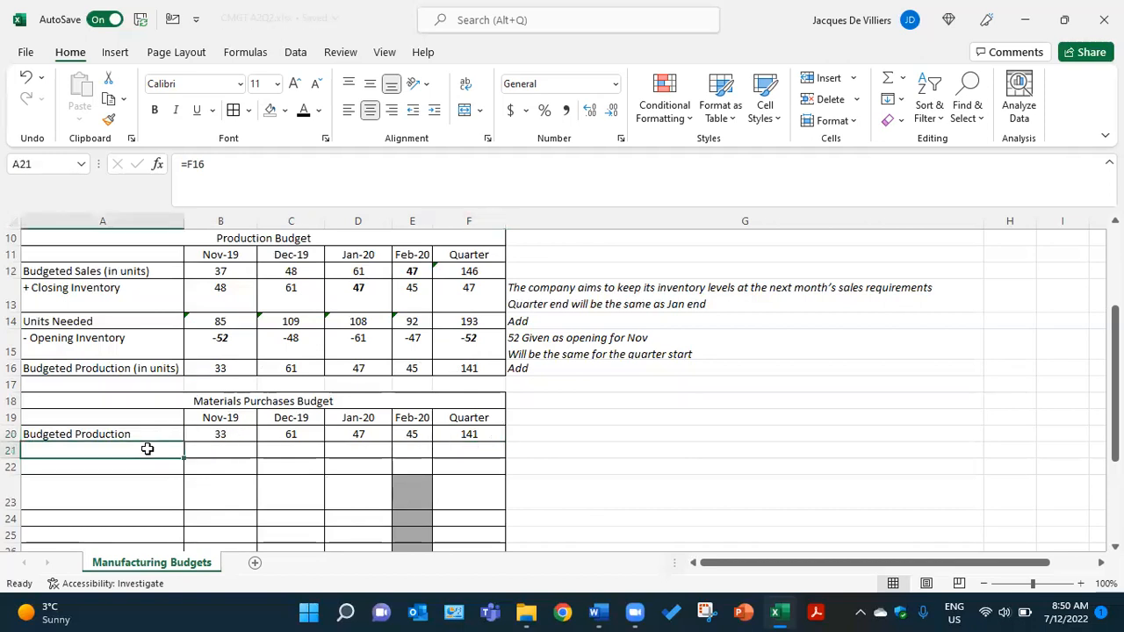
{"action": "left_click", "coordinate": [304, 111]}
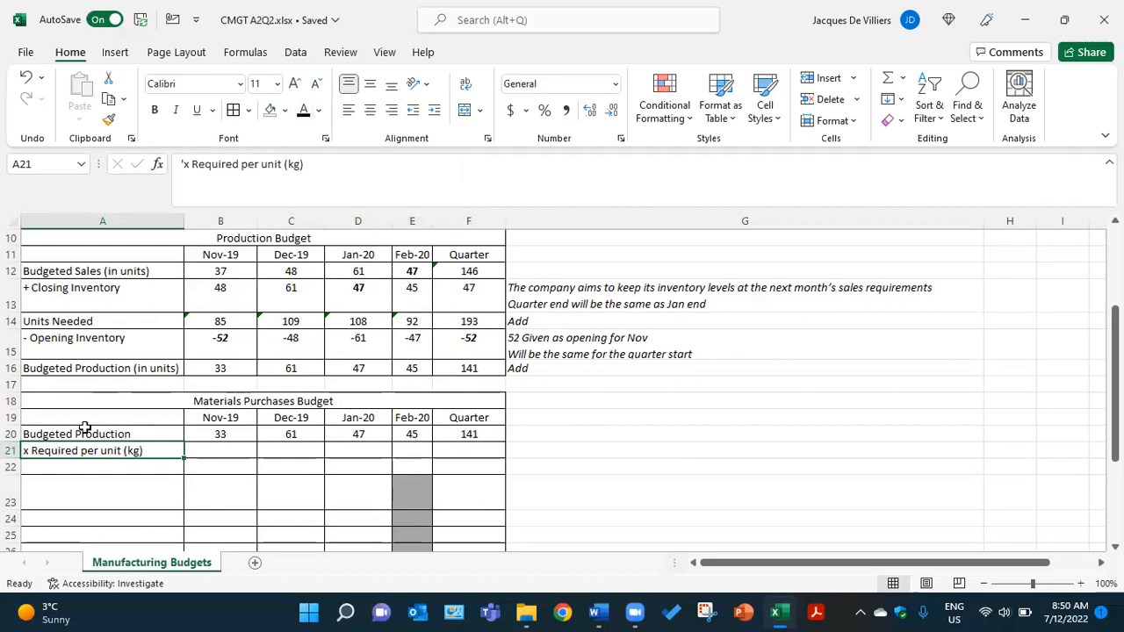
{"action": "left_click", "coordinate": [231, 451]}
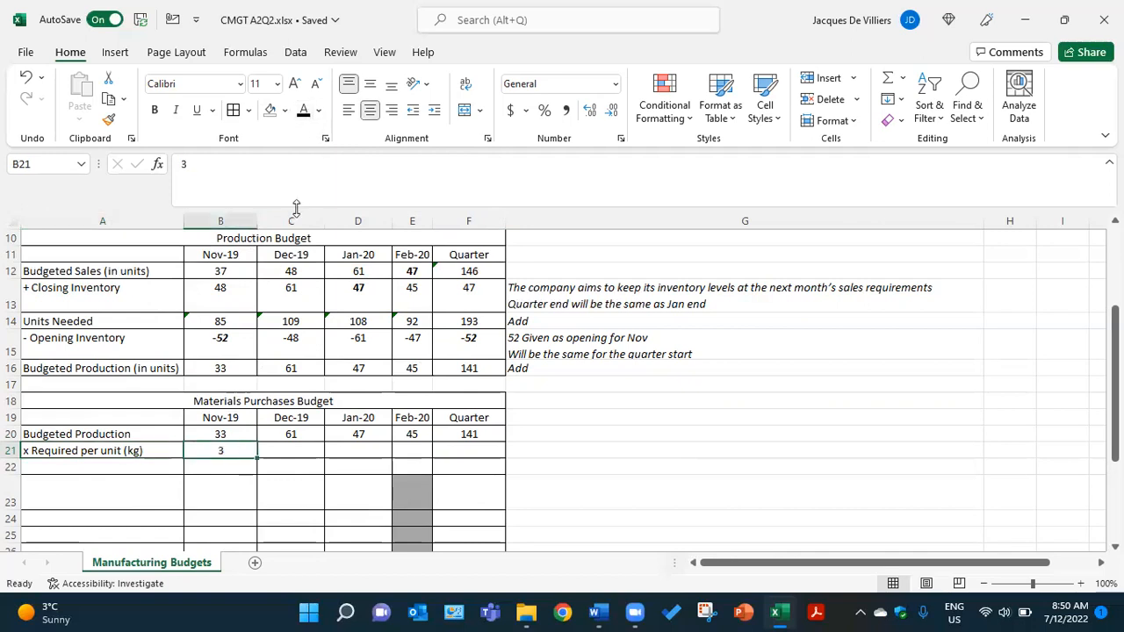
{"action": "left_click", "coordinate": [297, 450]}
{"action": "left_click", "coordinate": [304, 113]}
{"action": "left_click", "coordinate": [366, 451]}
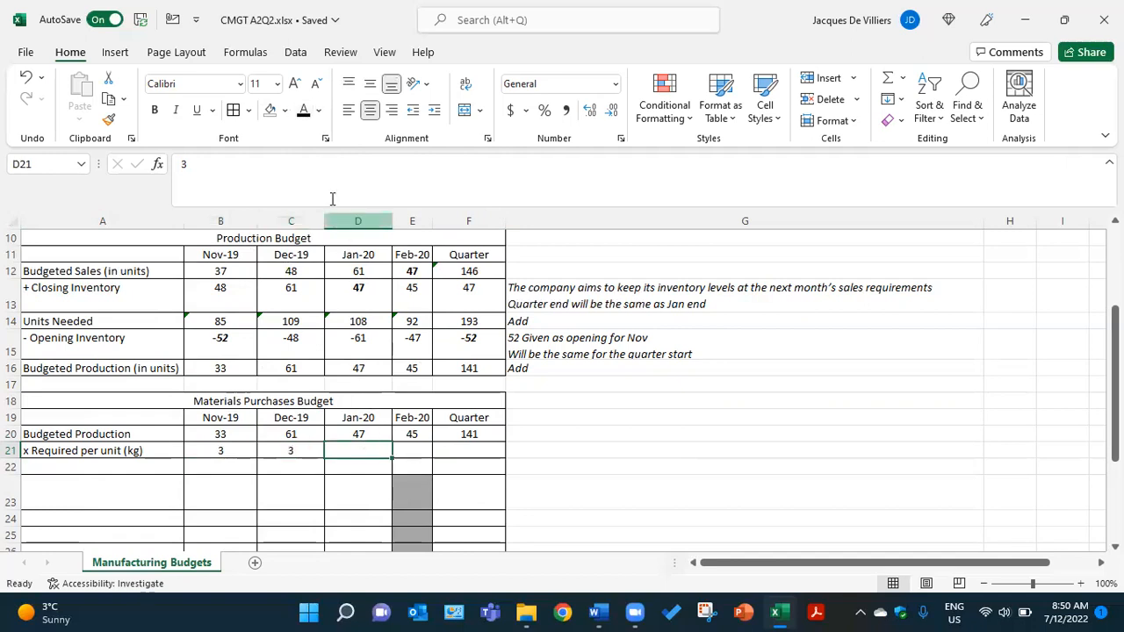
{"action": "left_click", "coordinate": [304, 113]}
{"action": "left_click", "coordinate": [420, 447]}
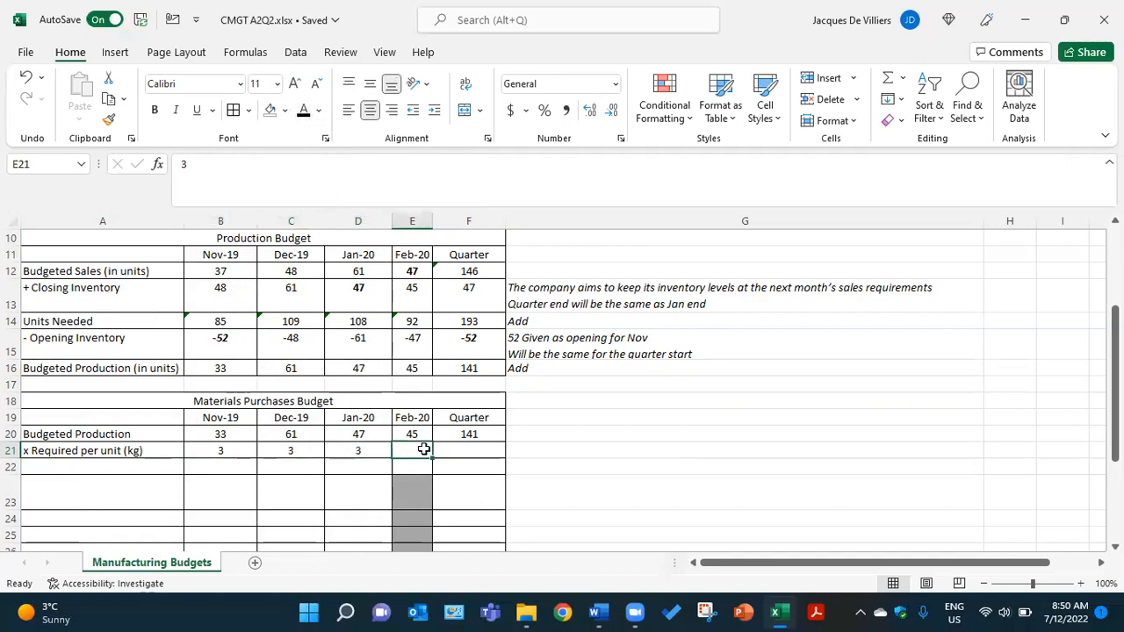
{"action": "left_click", "coordinate": [303, 113]}
{"action": "left_click", "coordinate": [466, 450]}
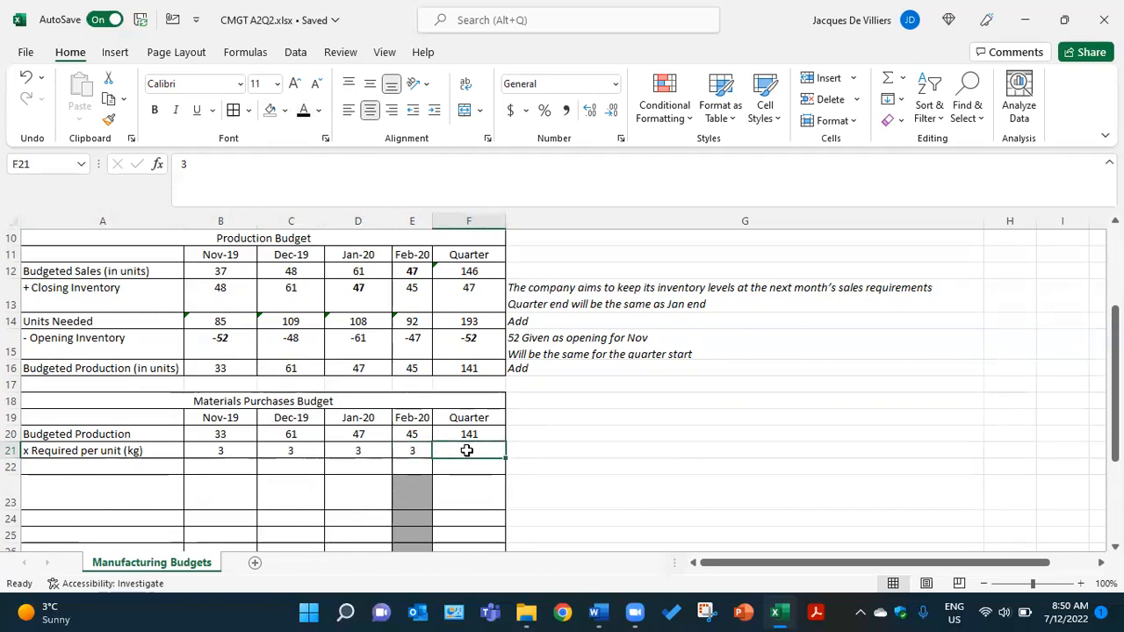
{"action": "left_click", "coordinate": [303, 113]}
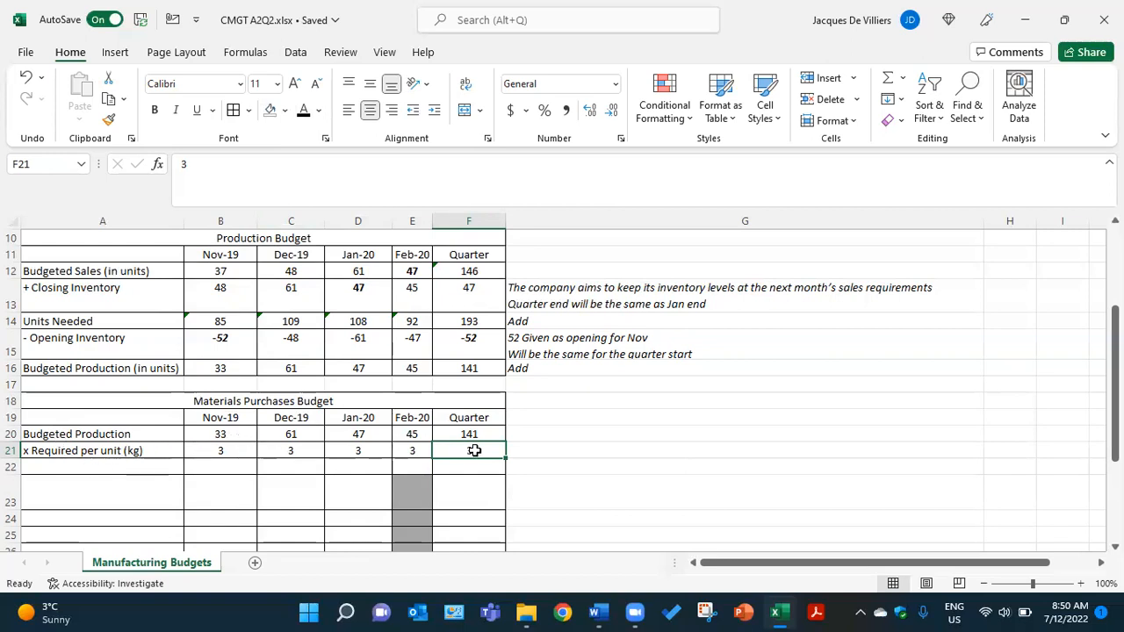
- In the Materials Purchases Budget, make the Required for production (kg) label in A22 and the figures in B22 and C22 black
{"action": "left_click", "coordinate": [159, 468]}
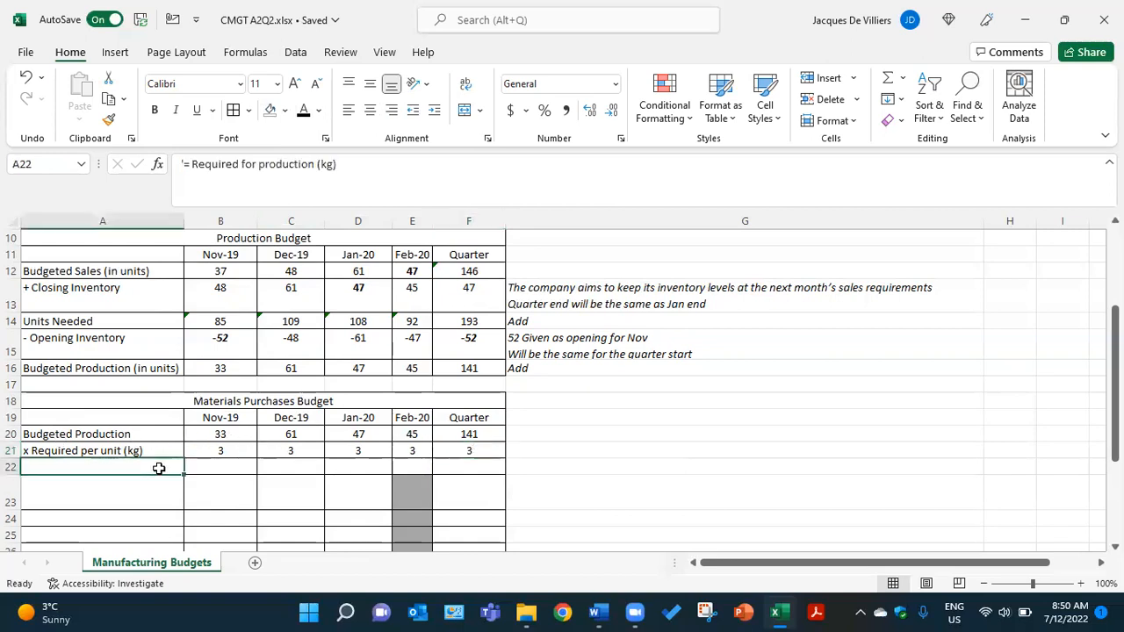
{"action": "left_click", "coordinate": [304, 112]}
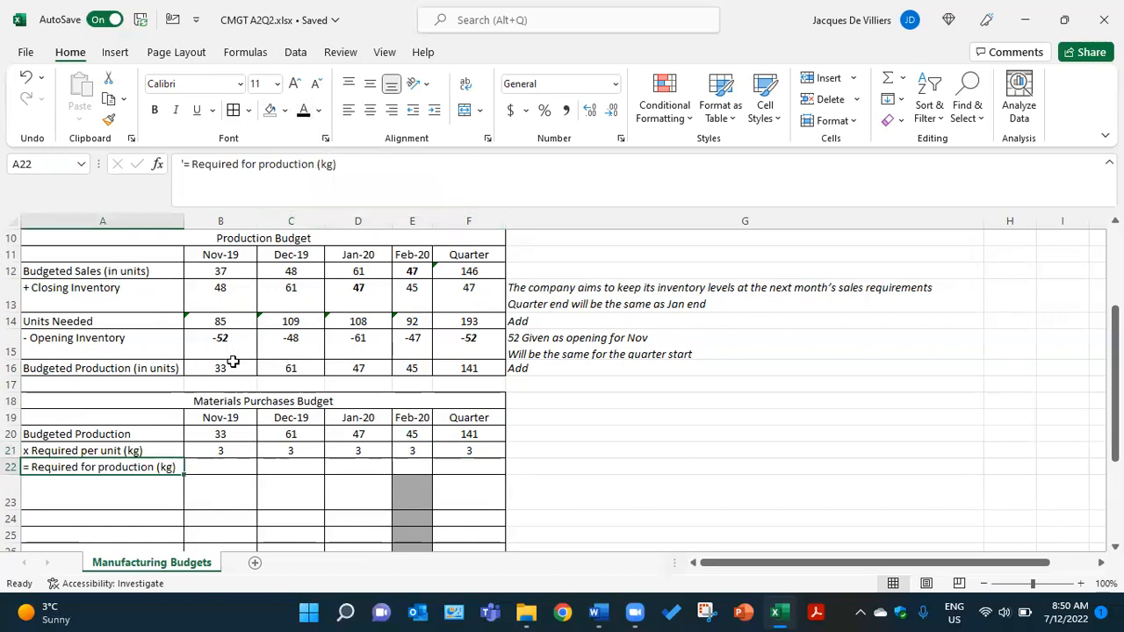
{"action": "left_click", "coordinate": [229, 466]}
{"action": "left_click", "coordinate": [304, 112]}
{"action": "left_click", "coordinate": [298, 467]}
{"action": "left_click", "coordinate": [303, 112]}
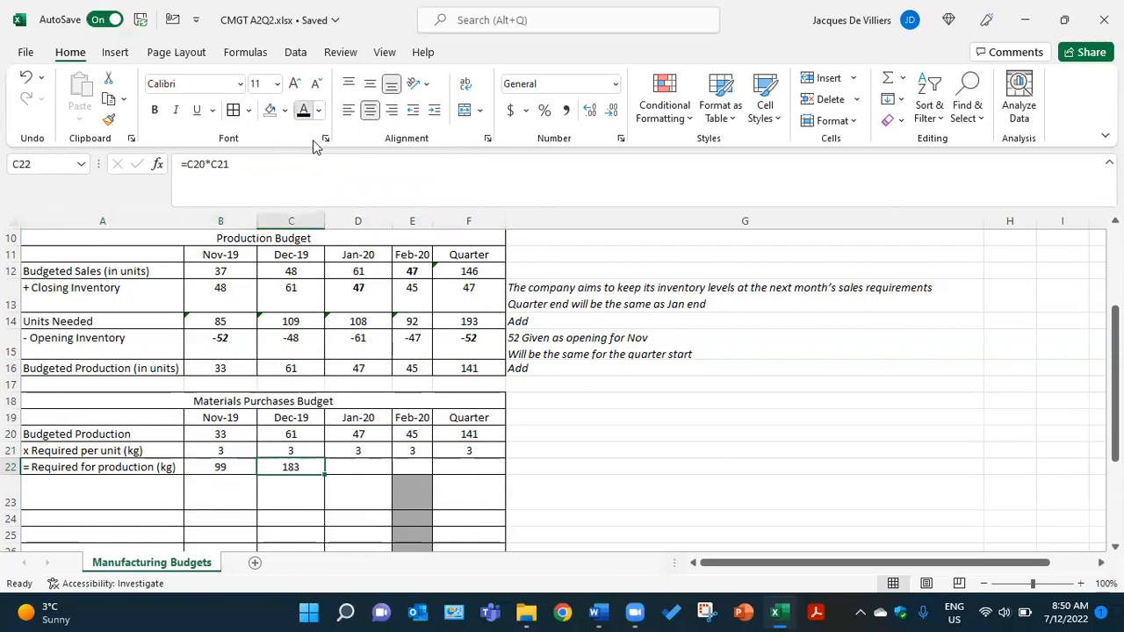
- Reveal the Jan-20, Feb-20 and Quarter figures for Required for production in D22, E22 and F22 in black
{"action": "left_click", "coordinate": [358, 465]}
{"action": "left_click", "coordinate": [303, 120]}
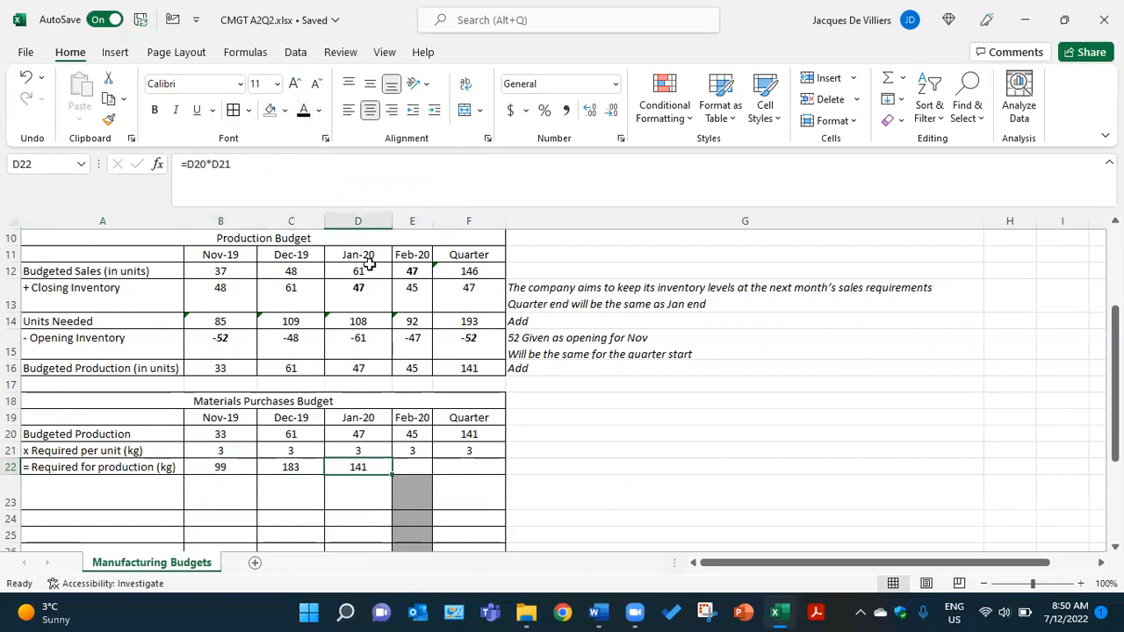
{"action": "left_click", "coordinate": [412, 467]}
{"action": "left_click", "coordinate": [304, 113]}
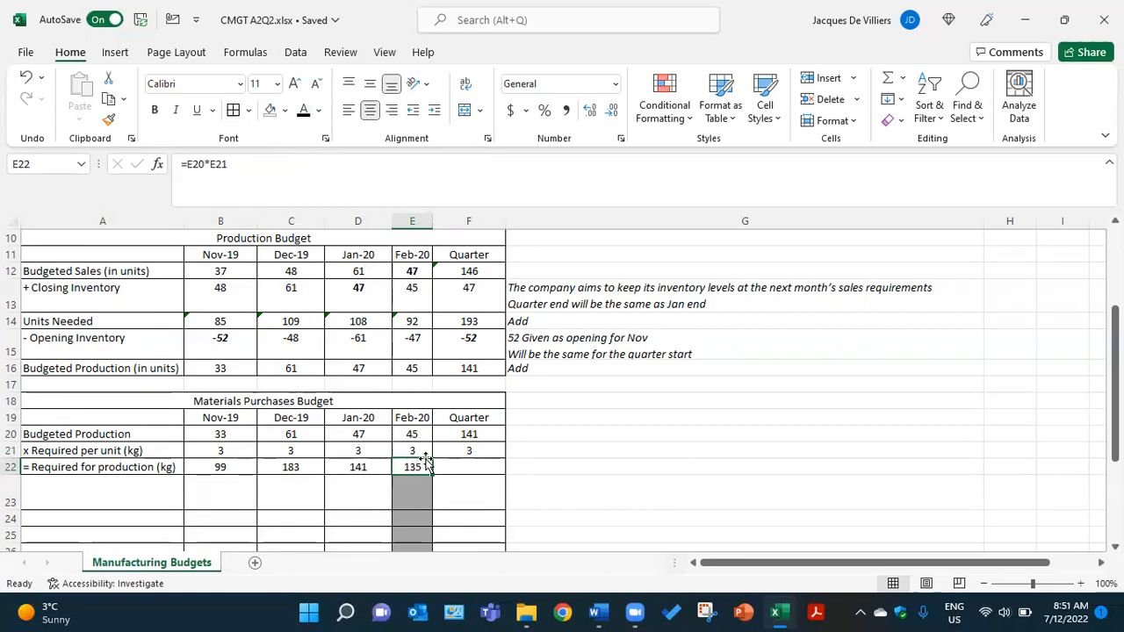
{"action": "left_click", "coordinate": [462, 466]}
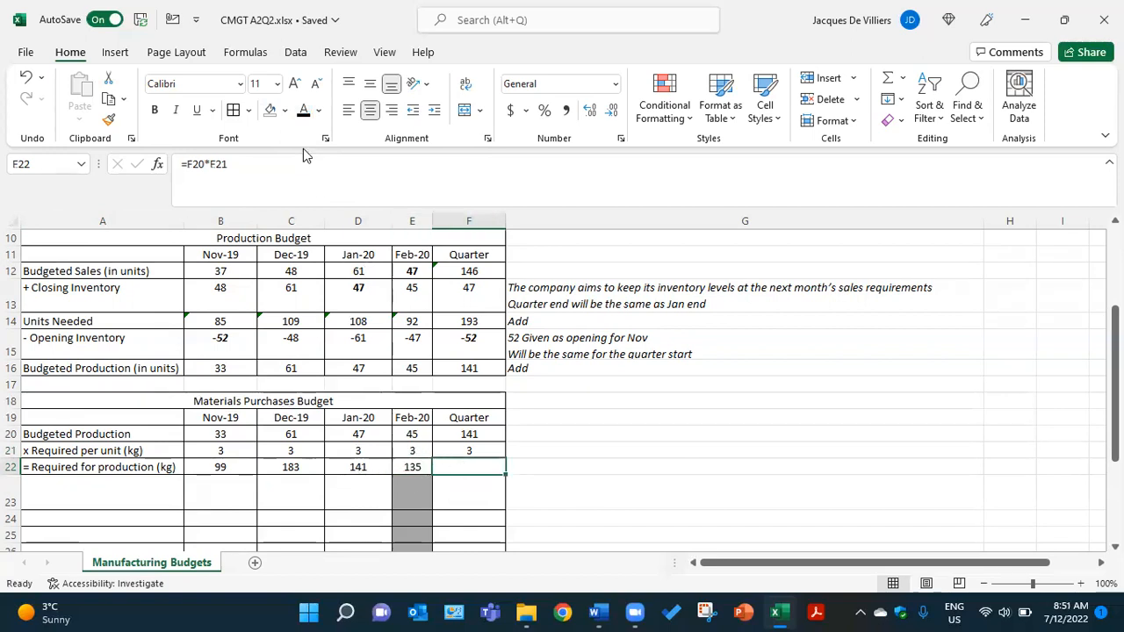
{"action": "left_click", "coordinate": [303, 112]}
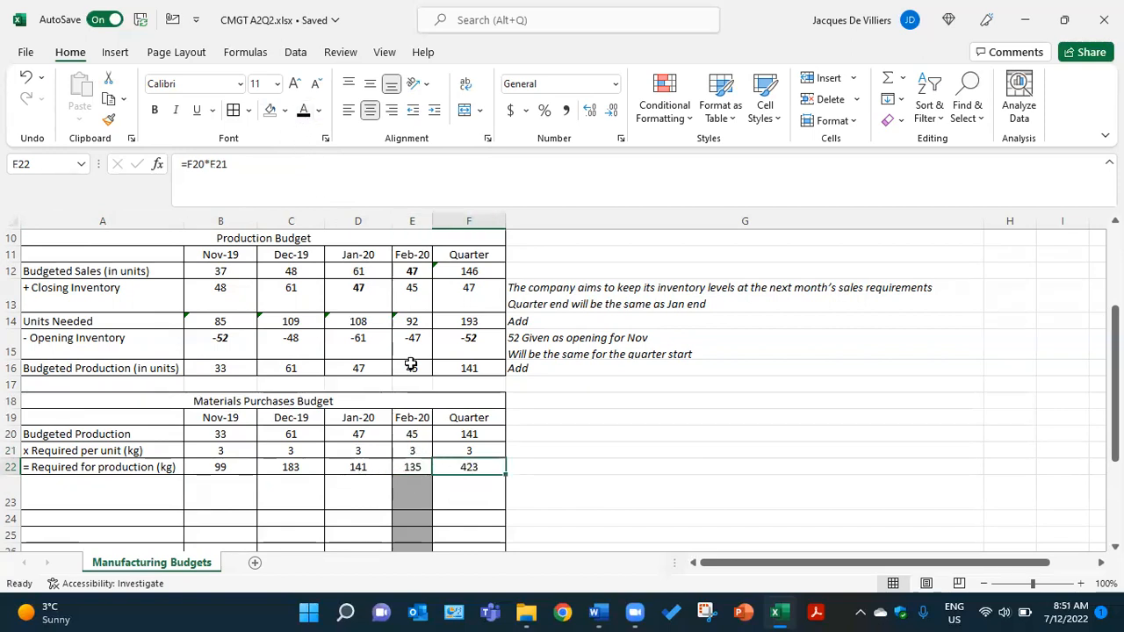
- Reveal the explanatory notes in G20, G21 and G22 beside the first three Materials Purchases Budget rows in black
{"action": "left_click", "coordinate": [546, 440]}
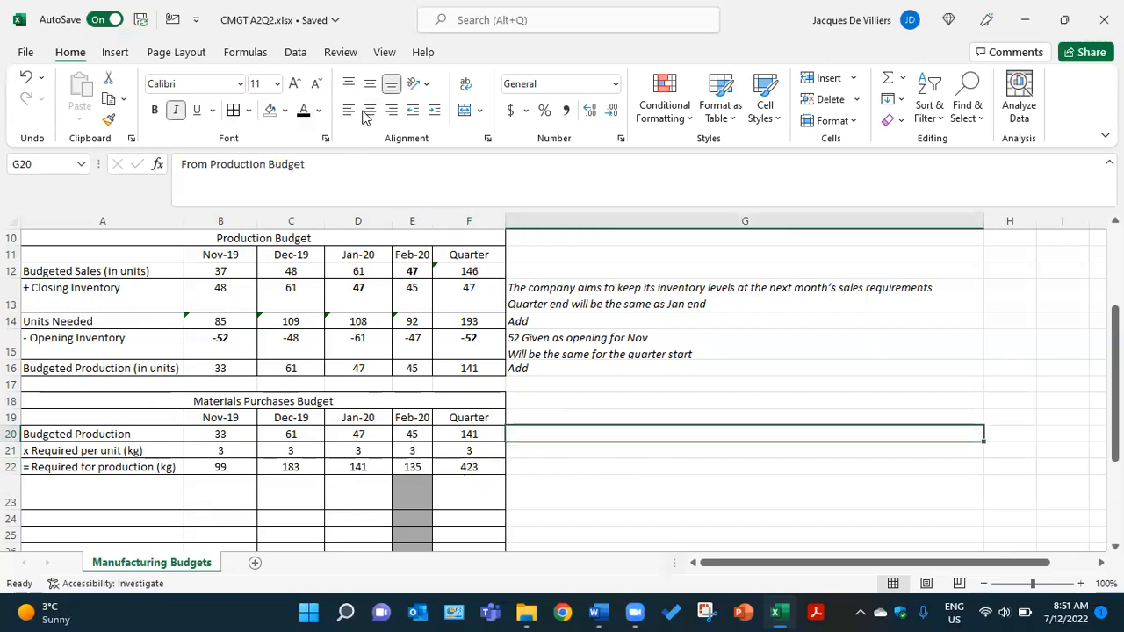
{"action": "left_click", "coordinate": [303, 110]}
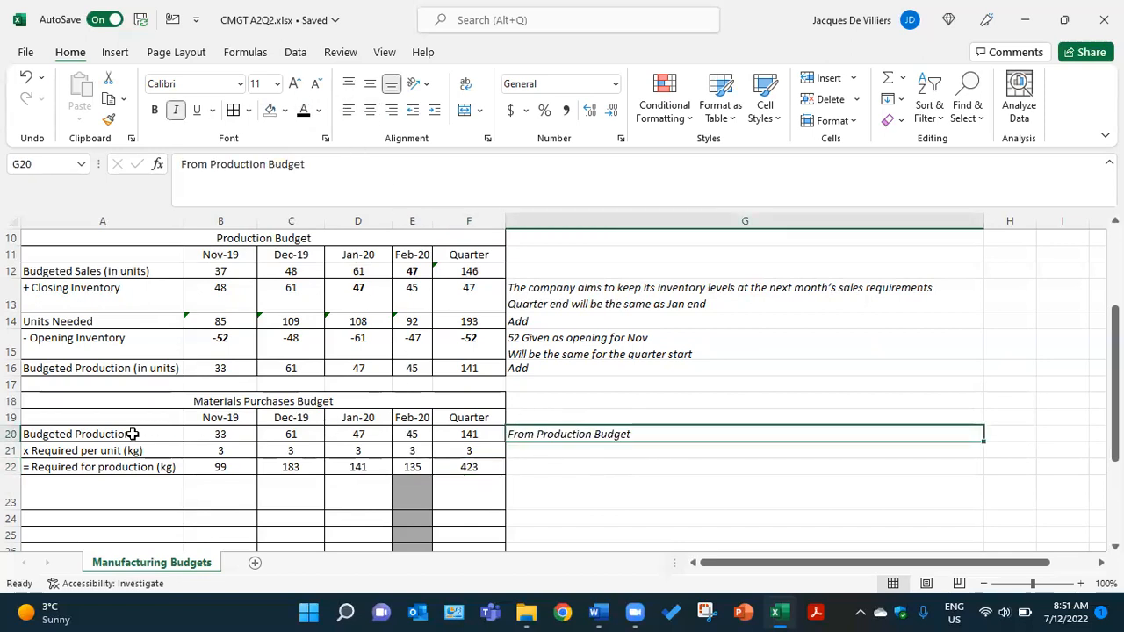
{"action": "left_click", "coordinate": [551, 448]}
{"action": "left_click", "coordinate": [303, 110]}
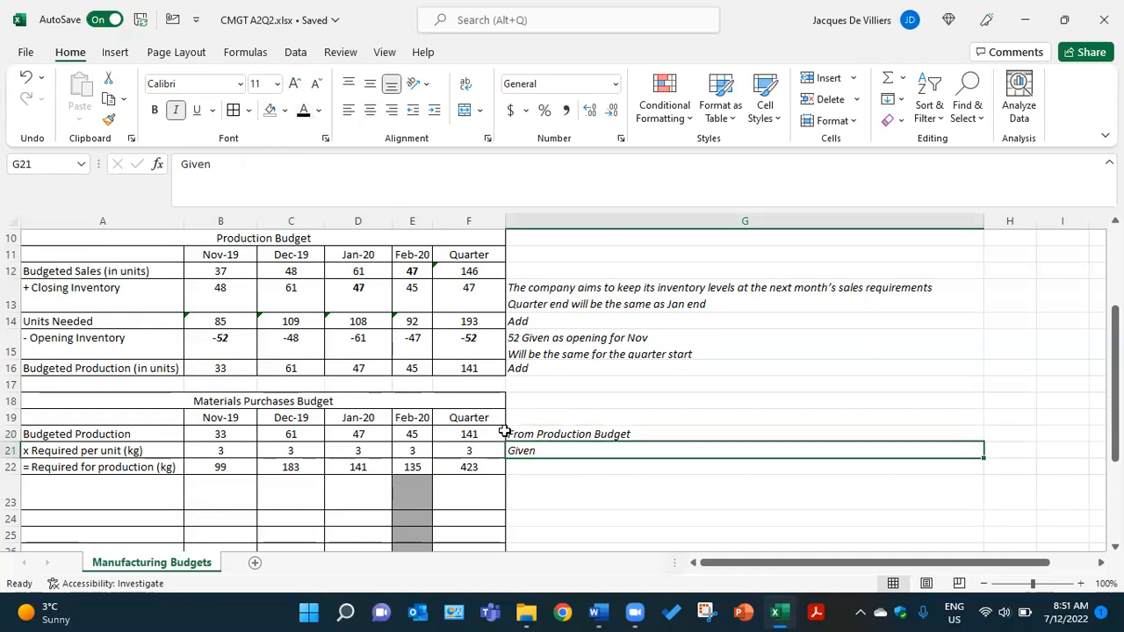
{"action": "left_click", "coordinate": [530, 465]}
{"action": "left_click", "coordinate": [303, 111]}
- Make the Required closing inventory label in A23 and its explanatory note in G23 black
{"action": "scroll", "coordinate": [496, 509], "scroll_direction": "down", "scroll_amount": 1}
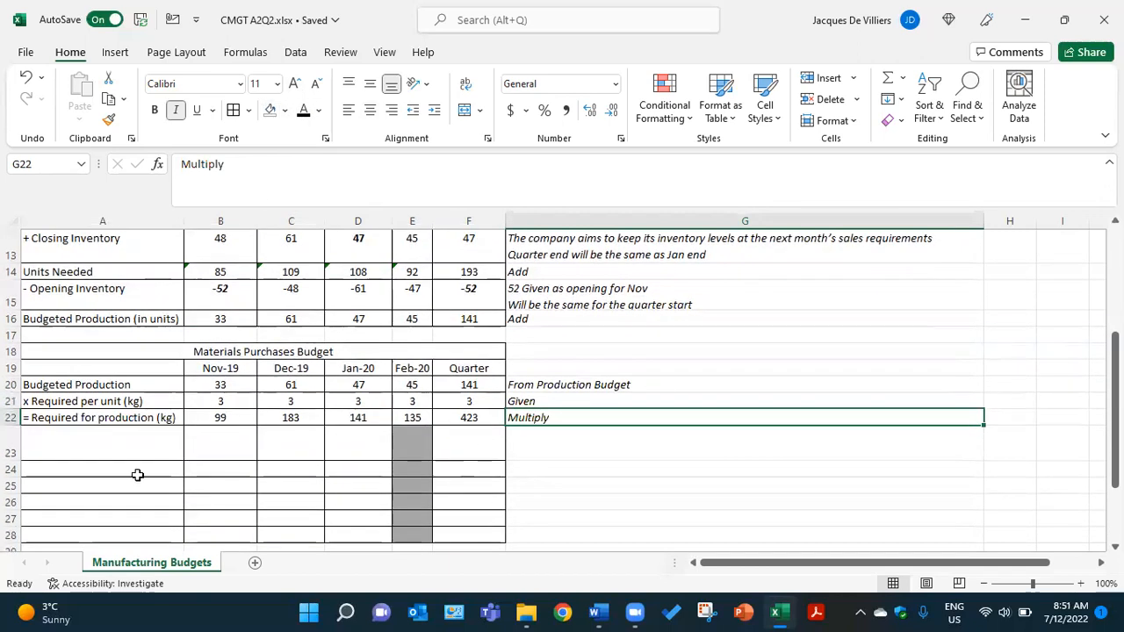
{"action": "left_click", "coordinate": [35, 445]}
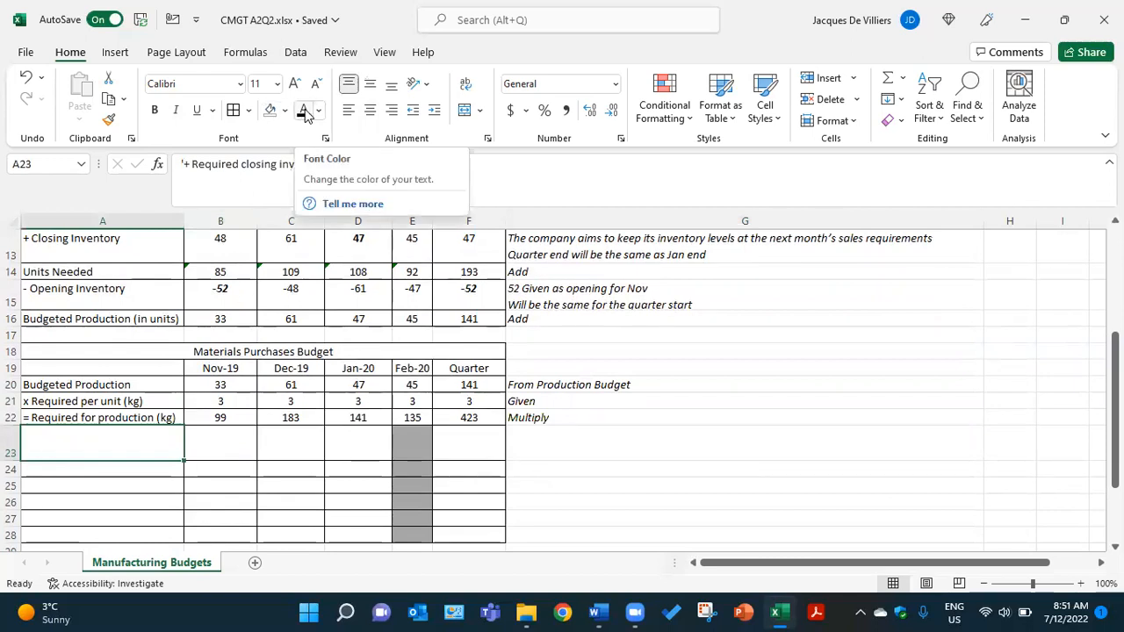
{"action": "left_click", "coordinate": [303, 112]}
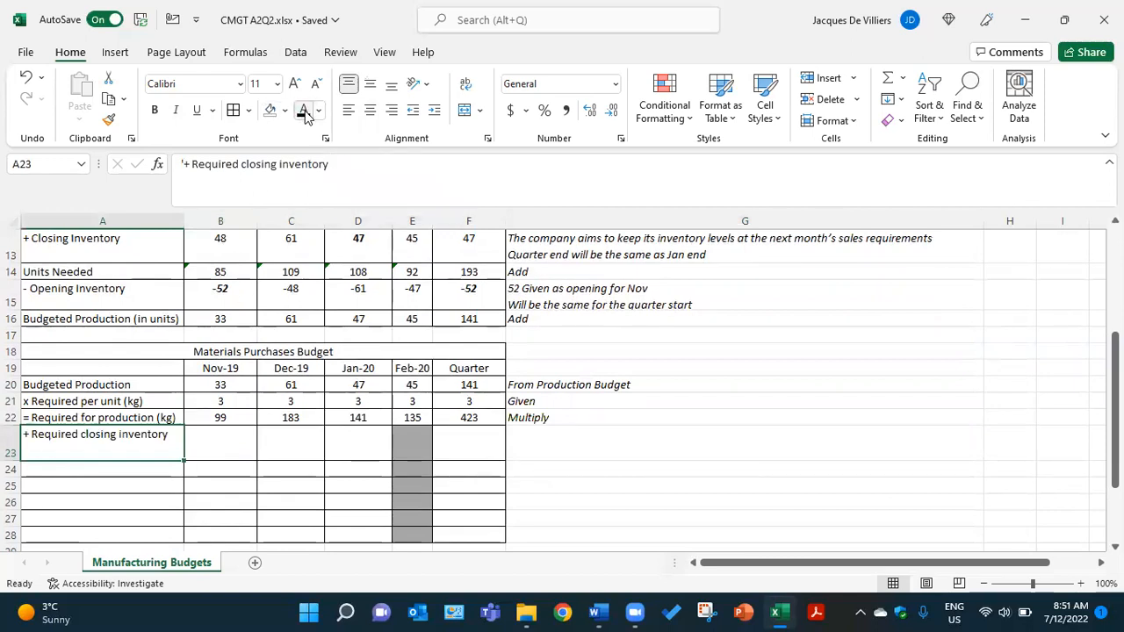
{"action": "left_click", "coordinate": [543, 443]}
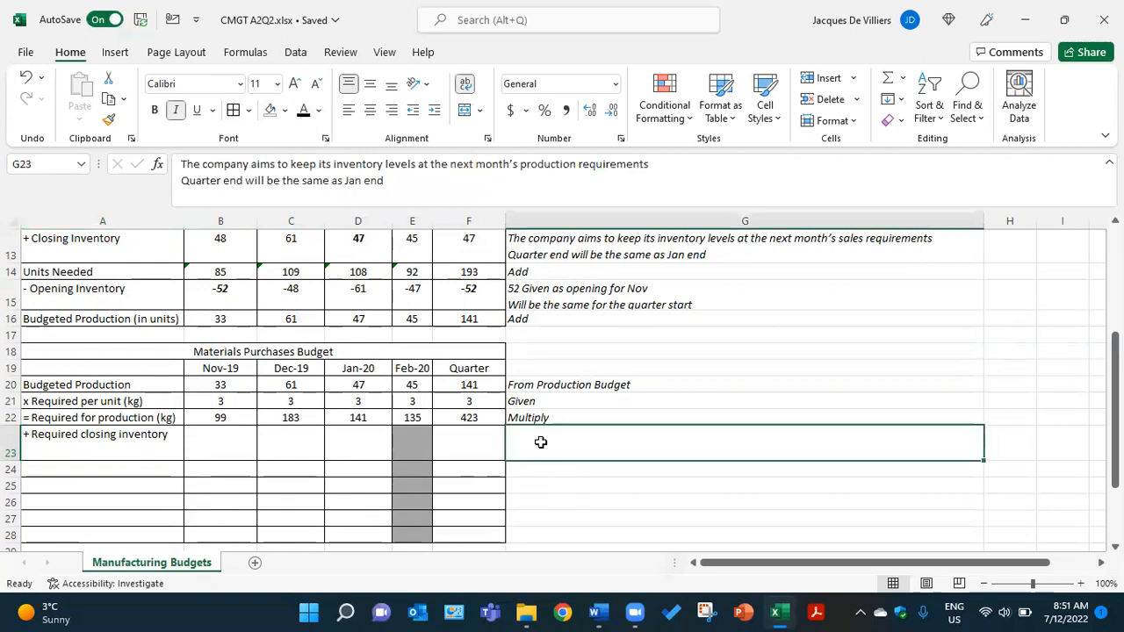
{"action": "left_click", "coordinate": [299, 120]}
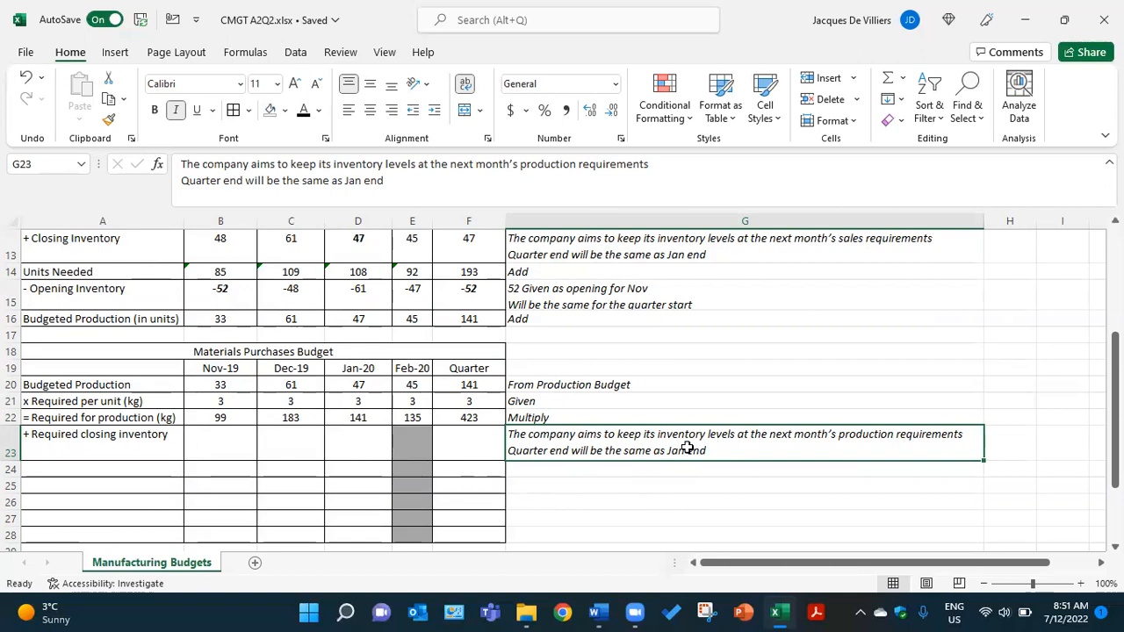
- Reveal the Required closing inventory figures for Nov-19, Dec-19 and Jan-20 in B23, C23 and D23 in black
{"action": "left_click", "coordinate": [224, 444]}
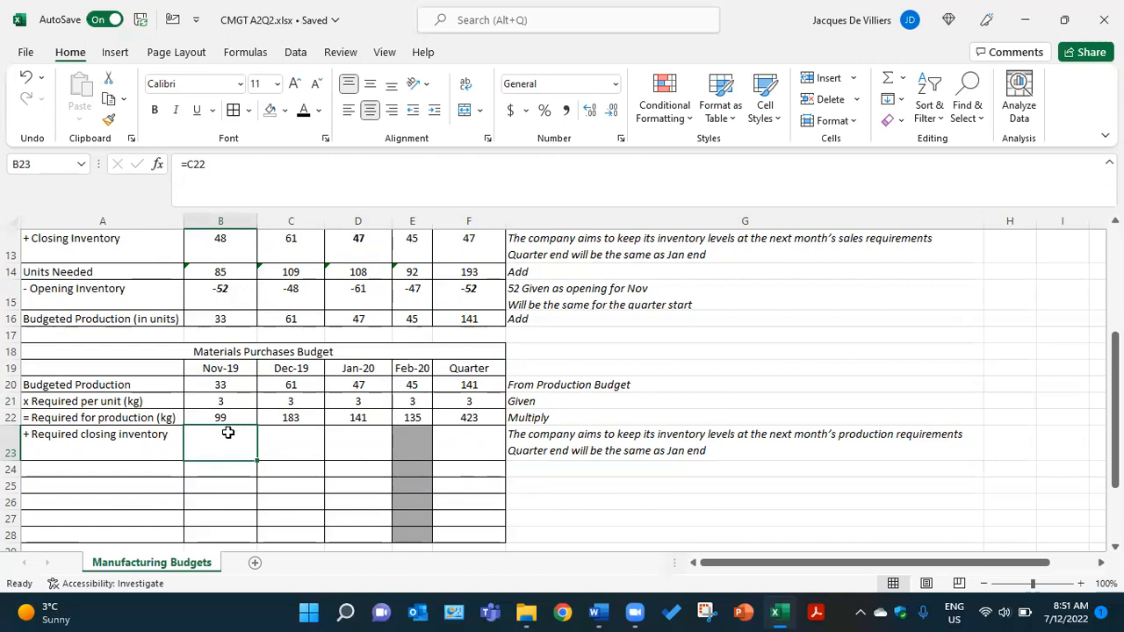
{"action": "left_click", "coordinate": [305, 111]}
{"action": "left_click", "coordinate": [277, 435]}
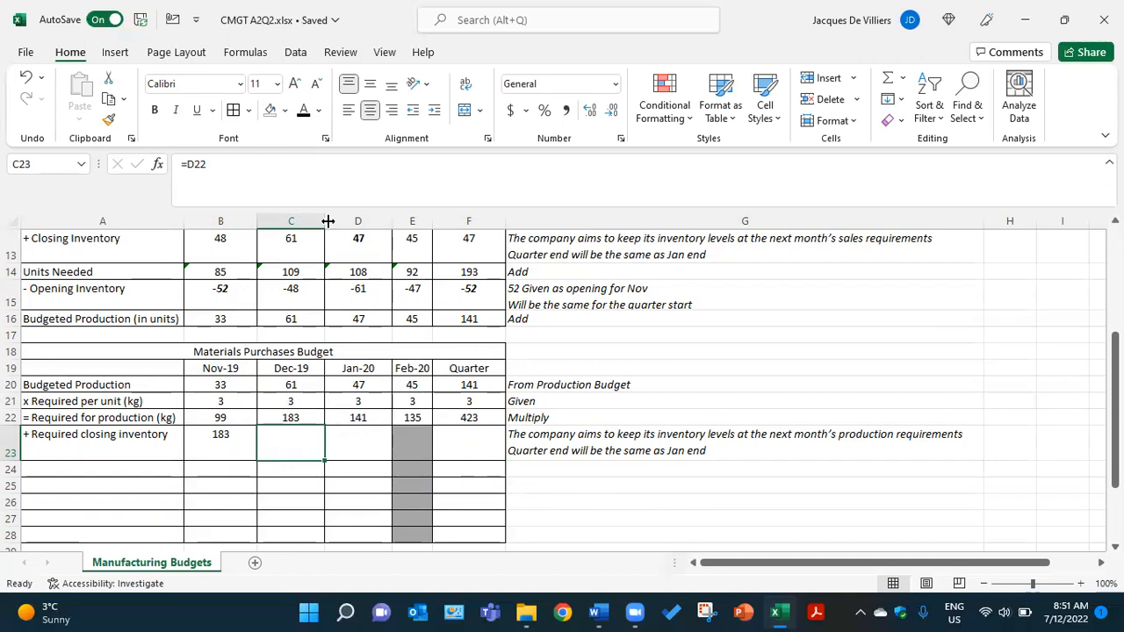
{"action": "left_click", "coordinate": [307, 110]}
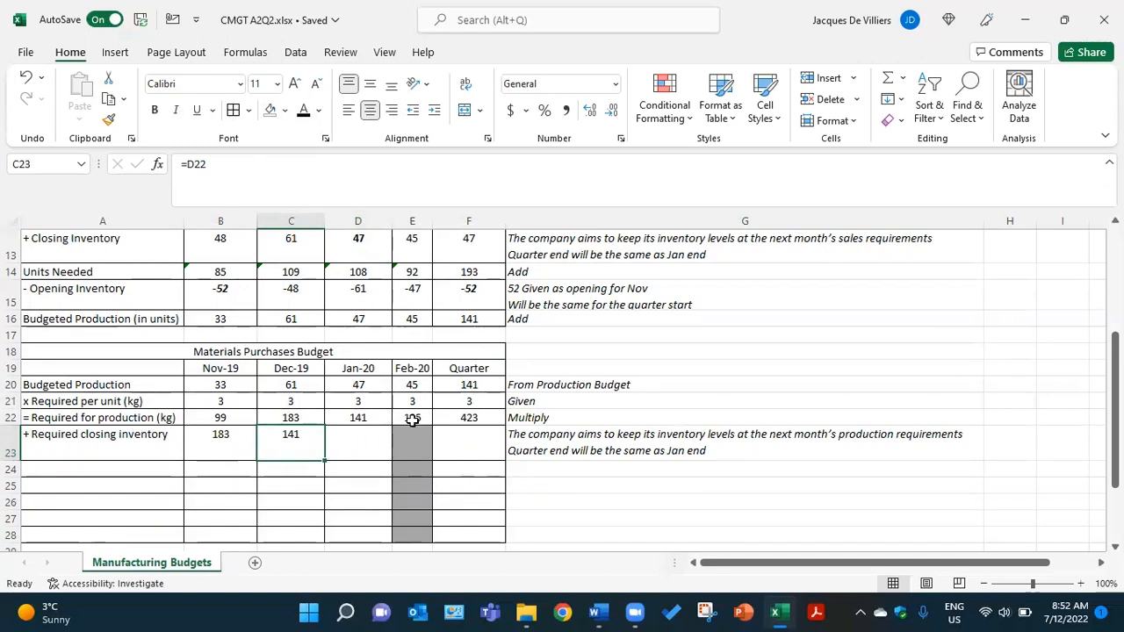
{"action": "left_click", "coordinate": [362, 439]}
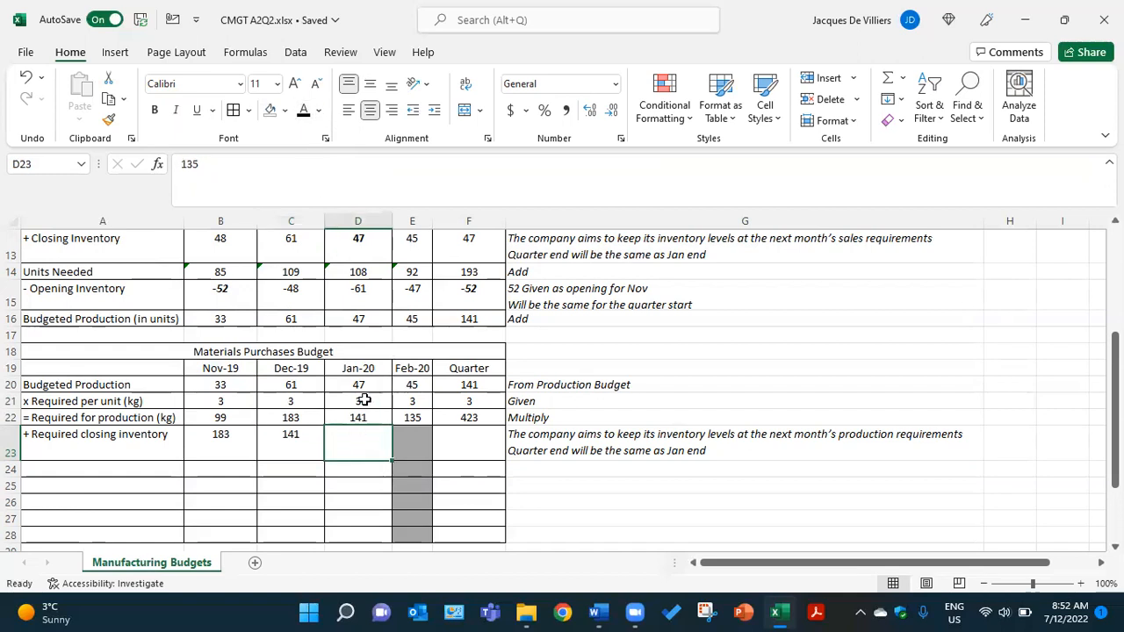
{"action": "left_click", "coordinate": [307, 113]}
- Compare the Feb-20 production requirement in E22 with D23 and reveal the quarter's closing inventory in F23 in black
{"action": "left_click", "coordinate": [412, 418]}
{"action": "left_click", "coordinate": [365, 436]}
{"action": "left_click", "coordinate": [460, 448]}
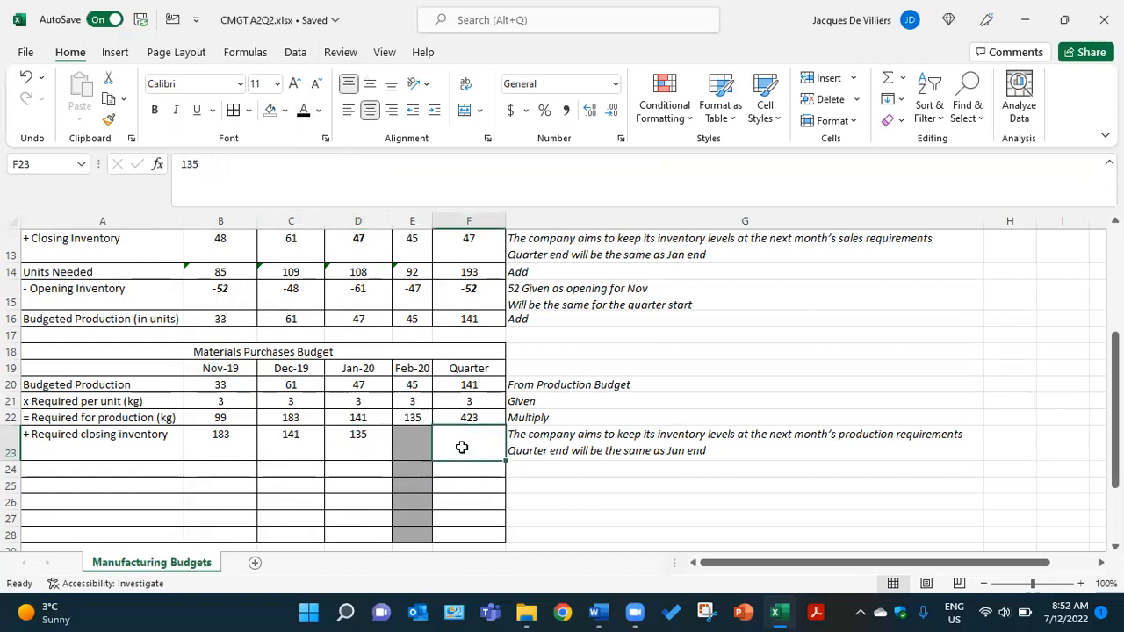
{"action": "left_click", "coordinate": [307, 123]}
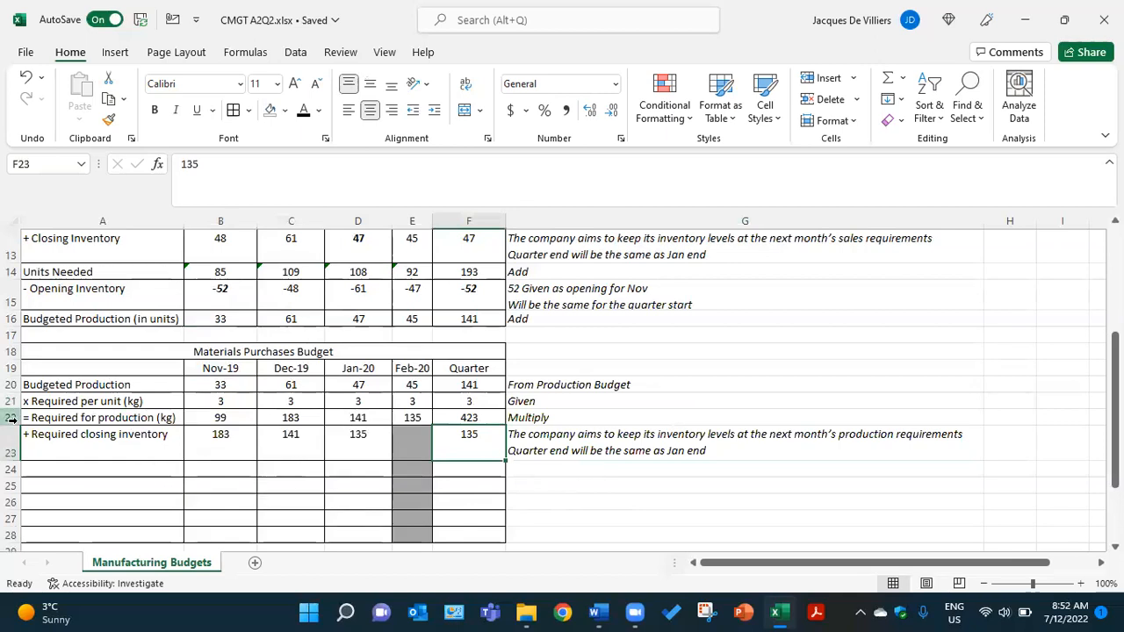
- Review B22 and B23, and make the Total Needed (kg) label in A24 and the figures in B24 and C24 black
{"action": "left_click", "coordinate": [227, 418]}
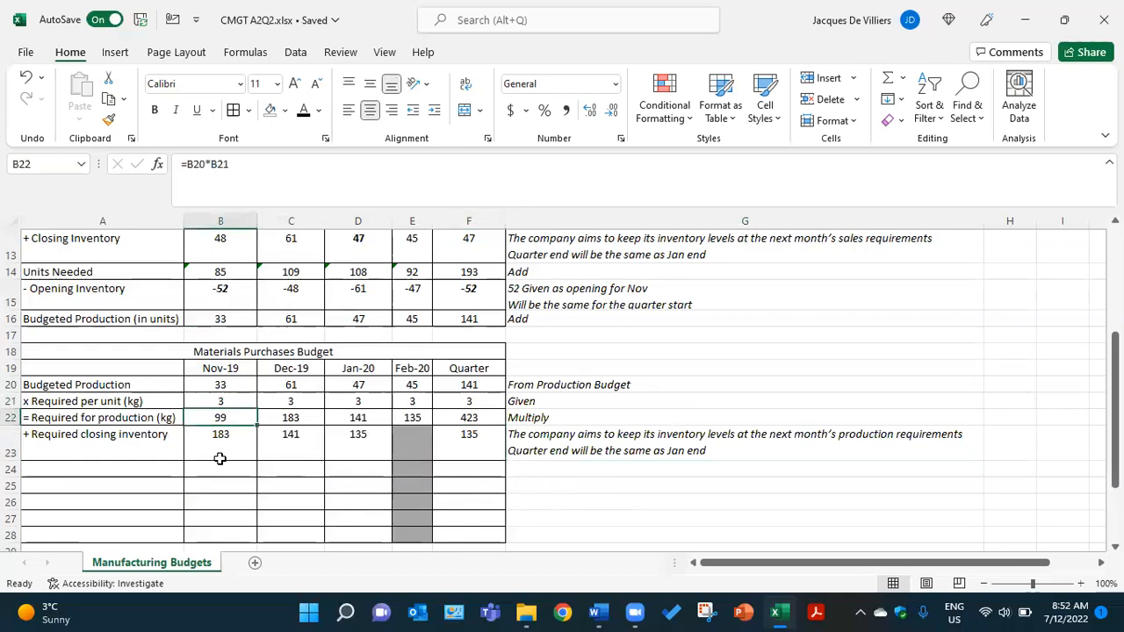
{"action": "left_click", "coordinate": [221, 439]}
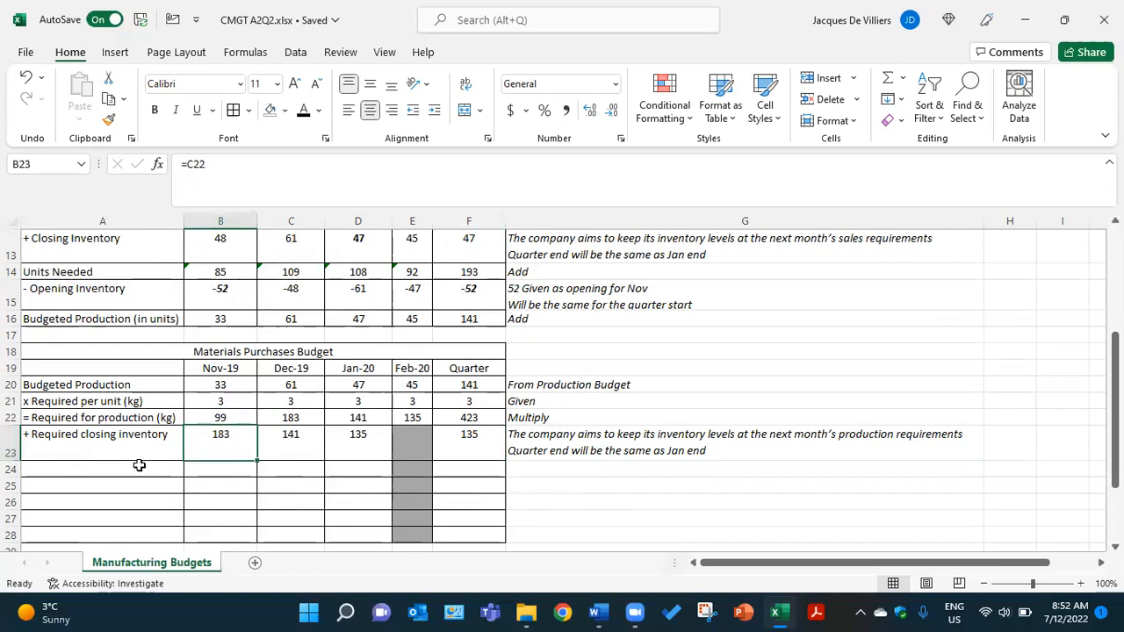
{"action": "left_click", "coordinate": [139, 467]}
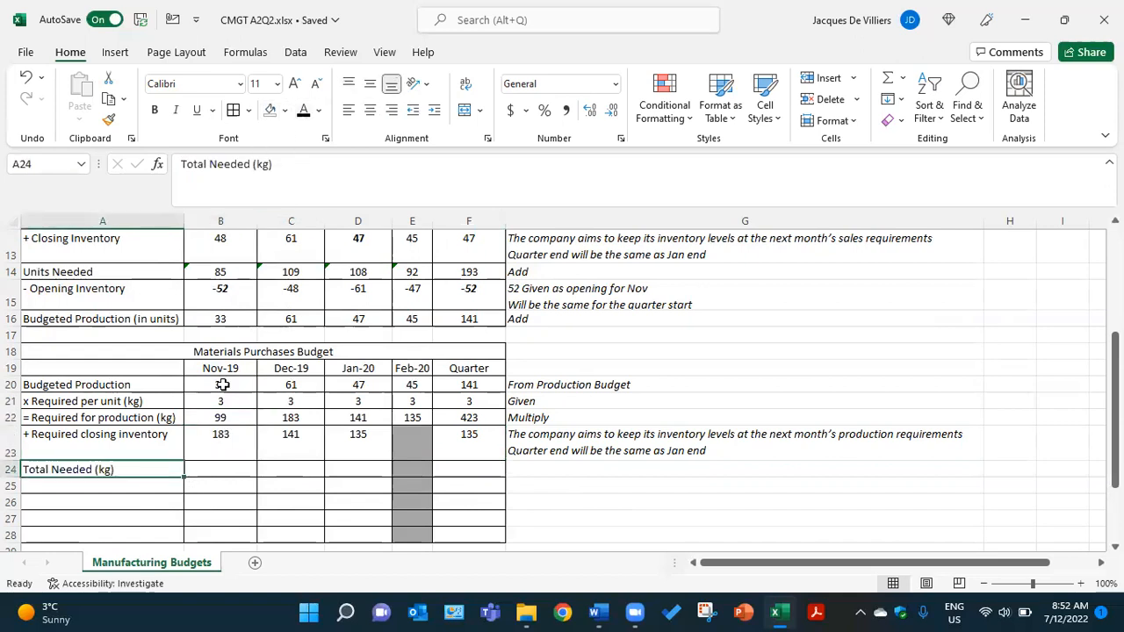
{"action": "left_click_drag", "start_coordinate": [218, 455], "coordinate": [221, 468]}
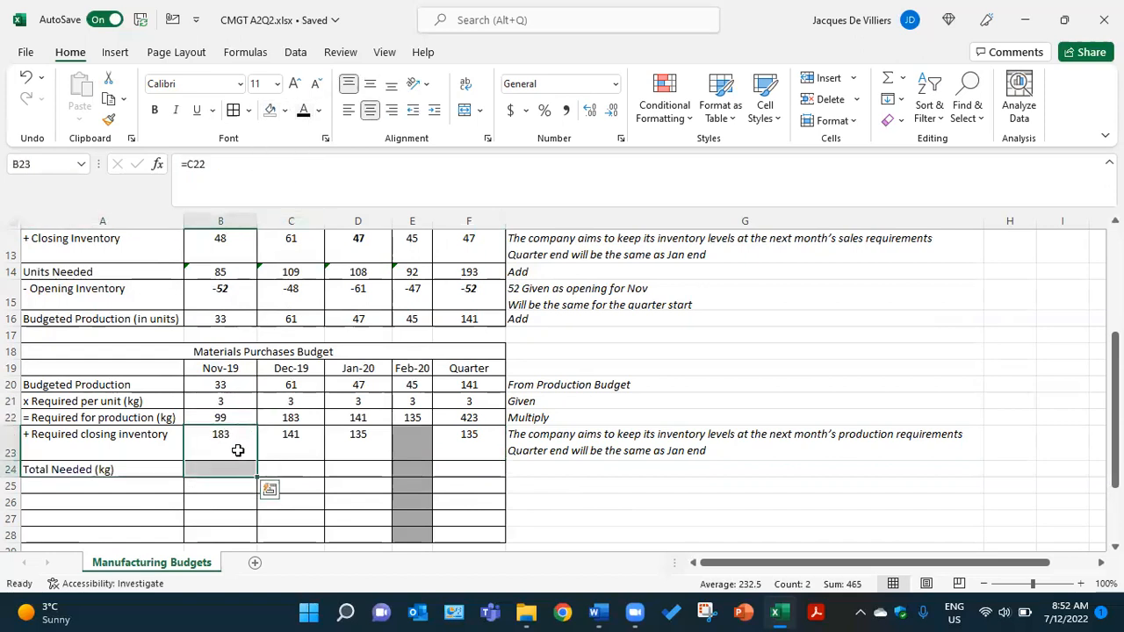
{"action": "left_click", "coordinate": [235, 466]}
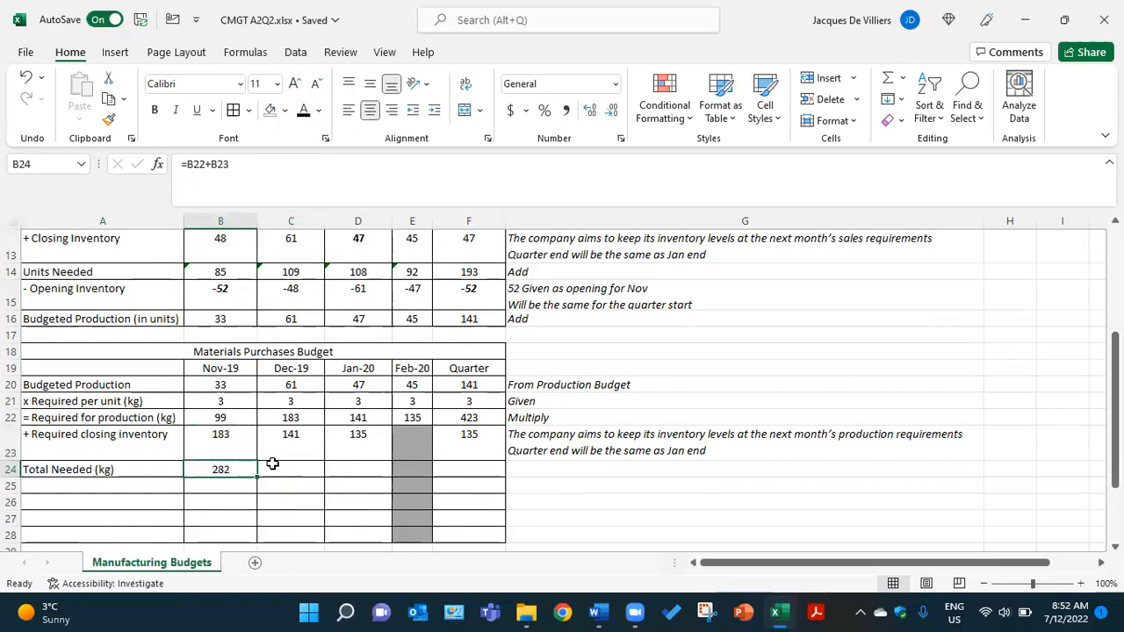
{"action": "left_click", "coordinate": [269, 466]}
{"action": "left_click", "coordinate": [301, 114]}
- Reveal the Total Needed figures for Jan-20 and the quarter in D24 and F24 and the note in G24 in black
{"action": "left_click", "coordinate": [346, 466]}
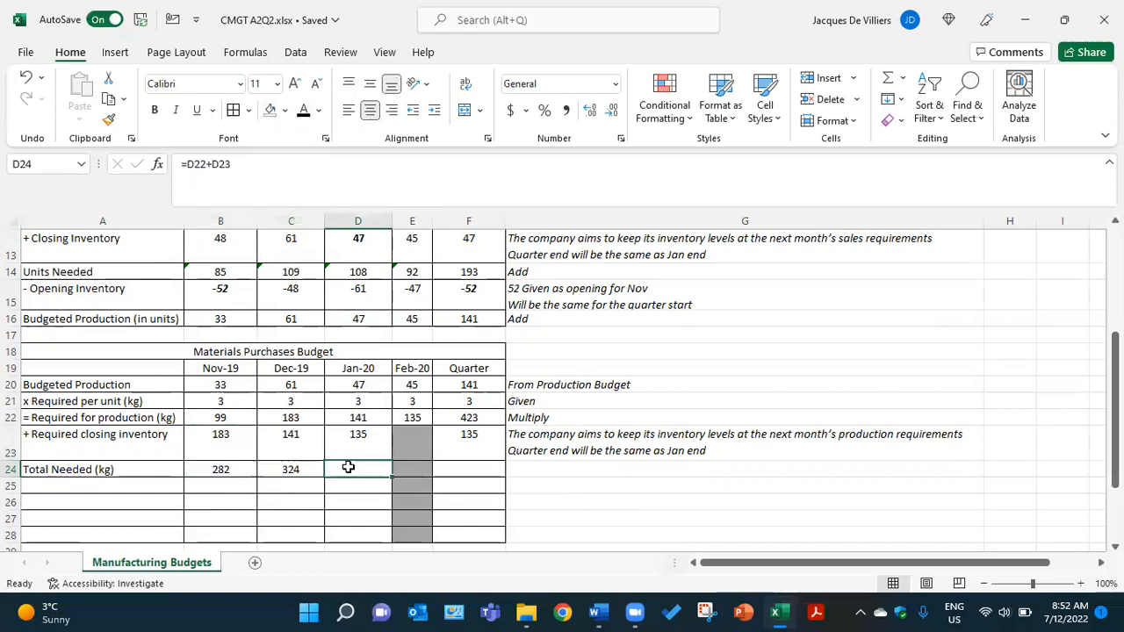
{"action": "left_click", "coordinate": [305, 114]}
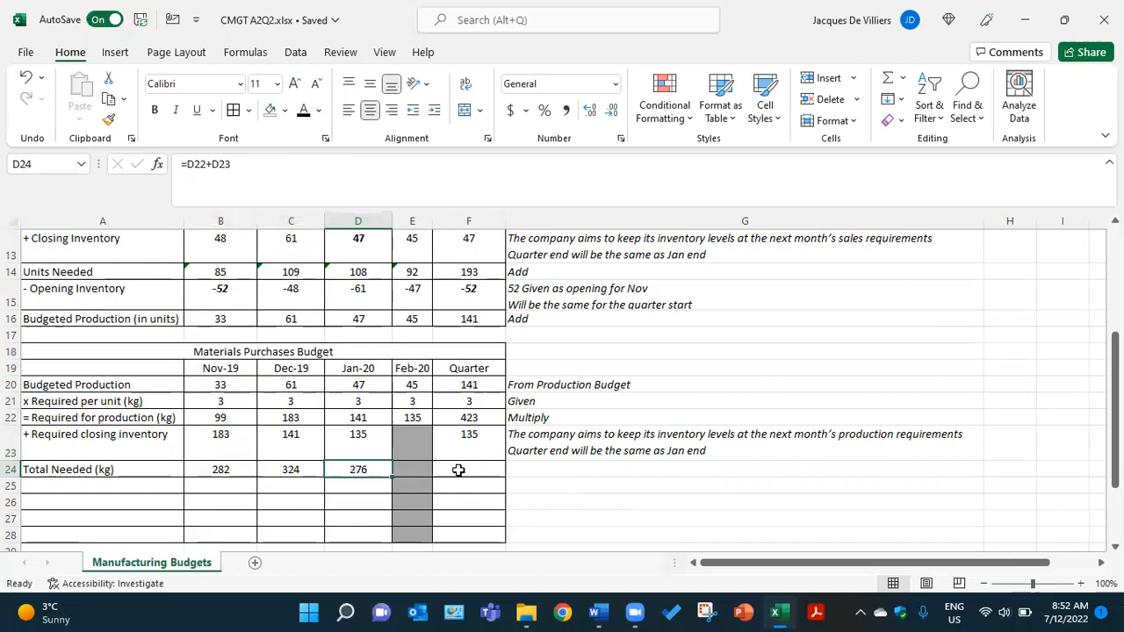
{"action": "left_click", "coordinate": [458, 470]}
{"action": "left_click", "coordinate": [304, 114]}
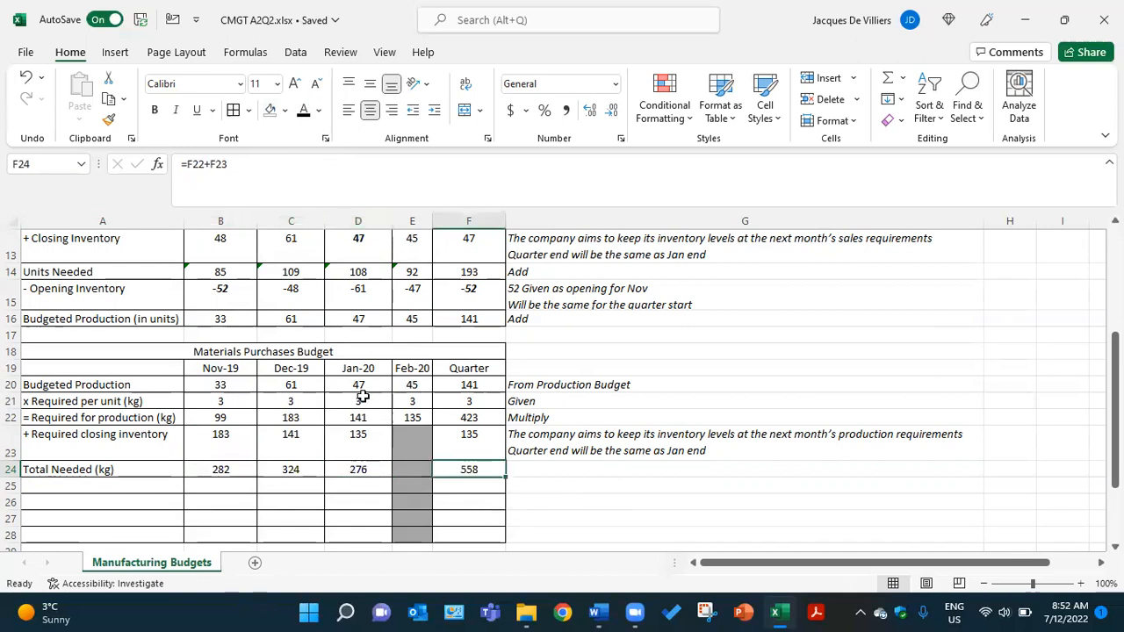
{"action": "left_click", "coordinate": [524, 469]}
{"action": "left_click", "coordinate": [303, 110]}
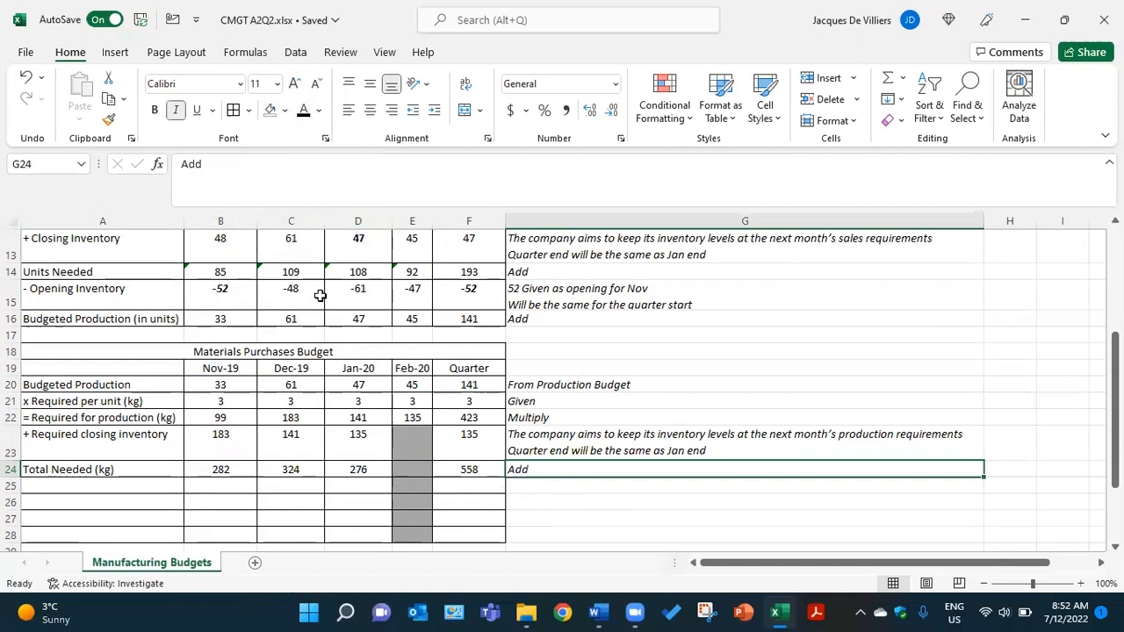
- Make the Opening Inventory (kg) label in A25 and the Nov-19 and Dec-19 figures in B25 and C25 black
{"action": "left_click", "coordinate": [146, 483]}
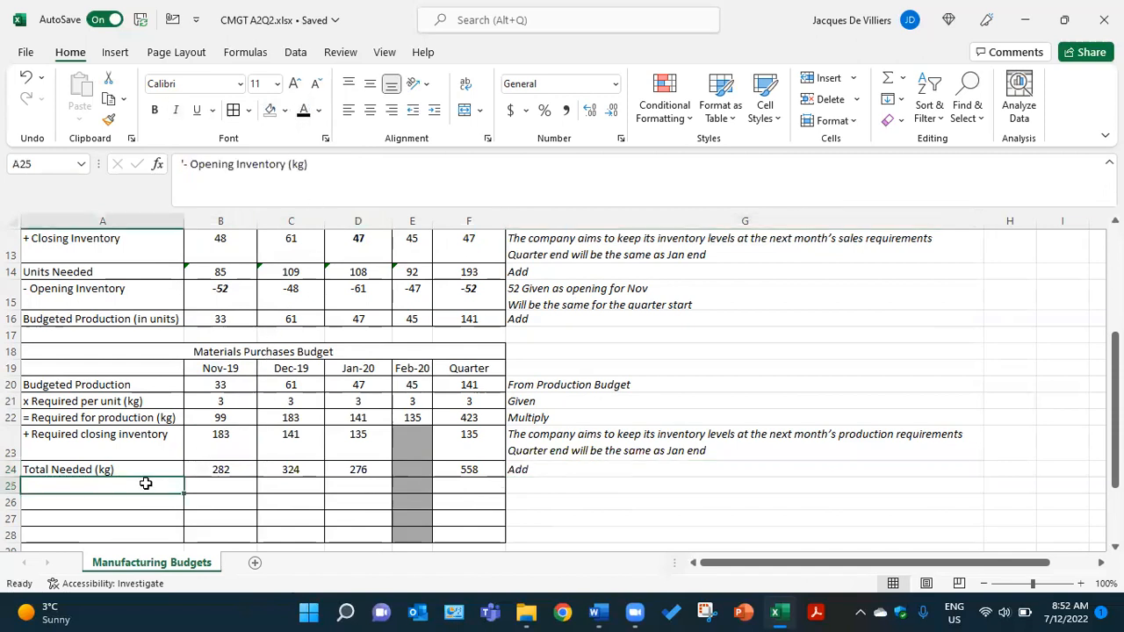
{"action": "left_click", "coordinate": [305, 116]}
{"action": "left_click", "coordinate": [219, 486]}
{"action": "left_click", "coordinate": [304, 113]}
{"action": "left_click", "coordinate": [292, 486]}
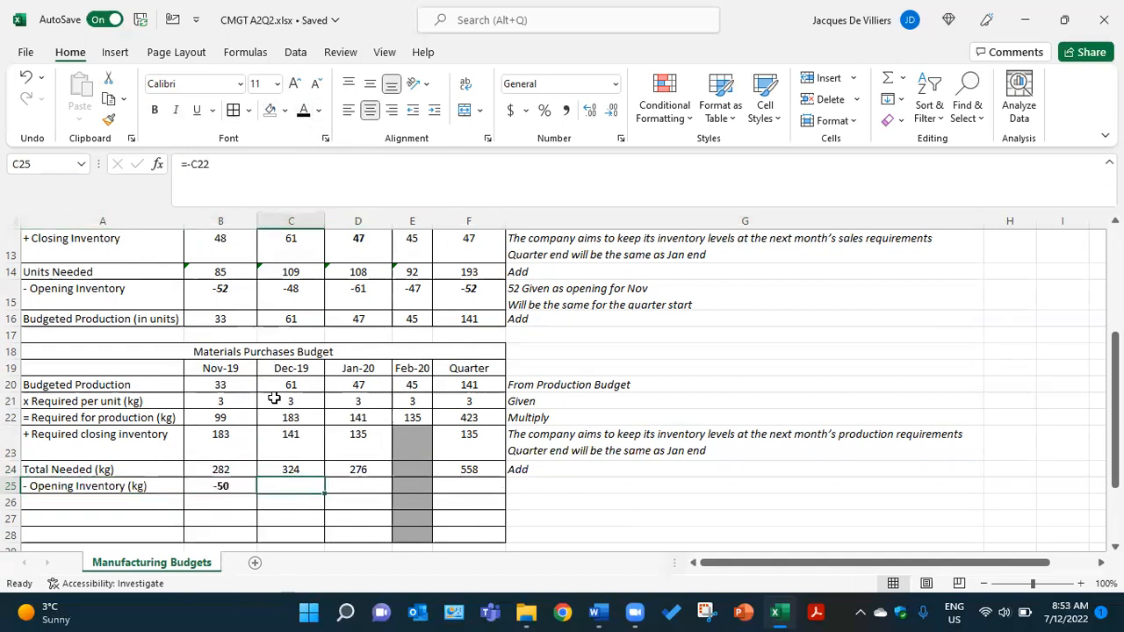
{"action": "left_click", "coordinate": [304, 112]}
- Reveal the Opening Inventory figures for Jan-20 and the quarter in D25 and F25 and the note in G25 in black
{"action": "left_click", "coordinate": [370, 486]}
{"action": "left_click", "coordinate": [304, 113]}
{"action": "left_click", "coordinate": [478, 484]}
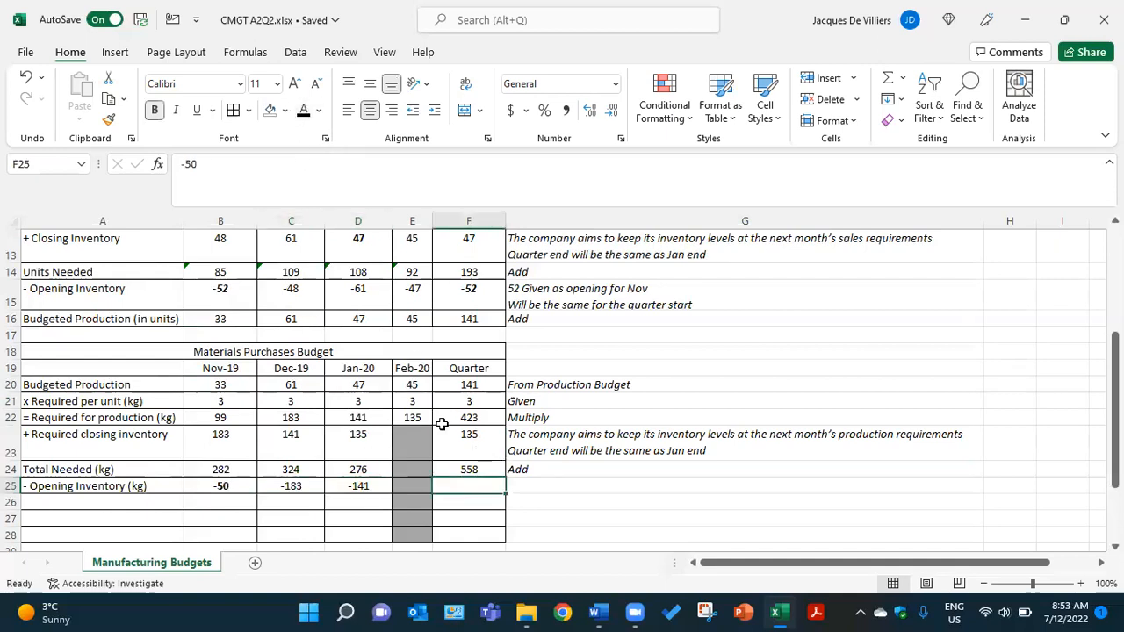
{"action": "left_click", "coordinate": [304, 113]}
{"action": "left_click", "coordinate": [528, 486]}
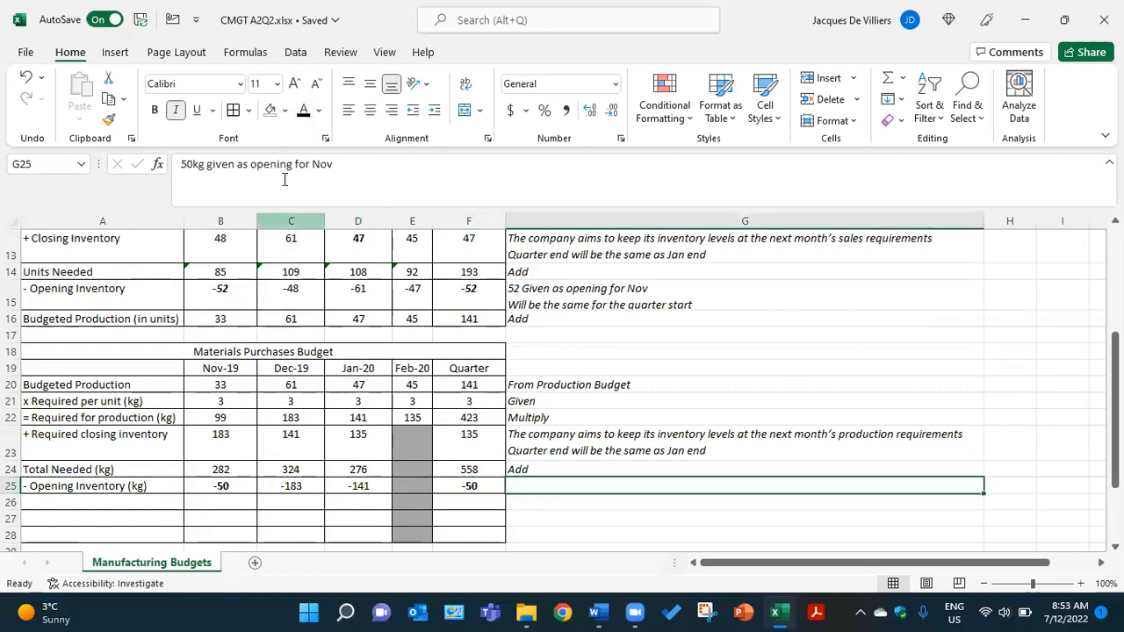
{"action": "left_click", "coordinate": [304, 112]}
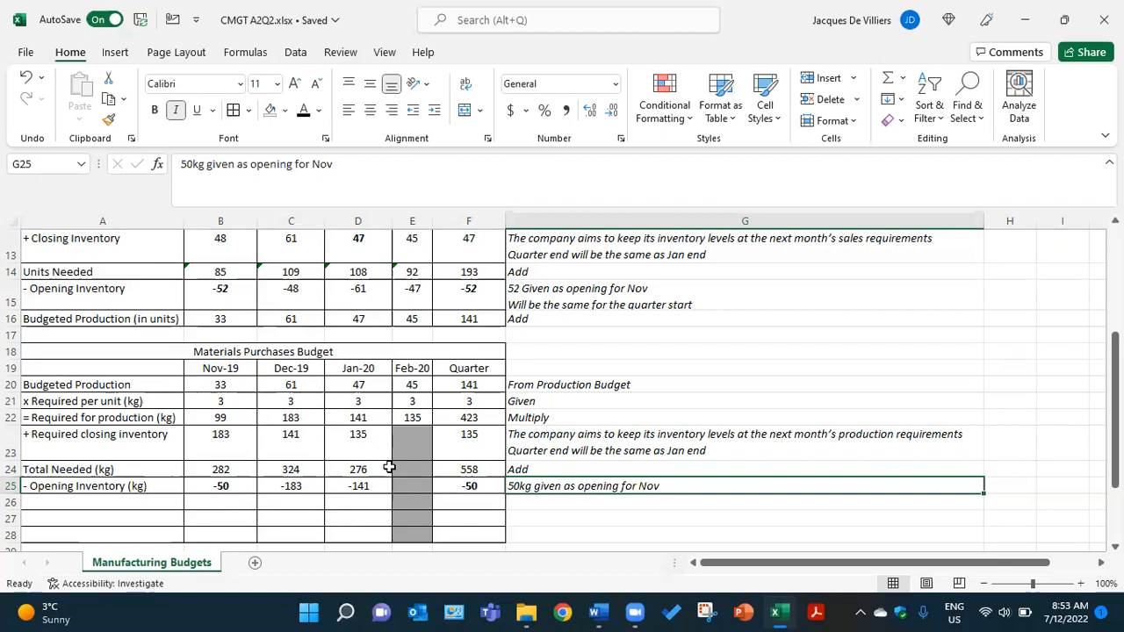
- Compare the Nov-19 Opening Inventory (kg) in B25 with the quarter's opening inventory in F25
{"action": "left_click", "coordinate": [481, 488]}
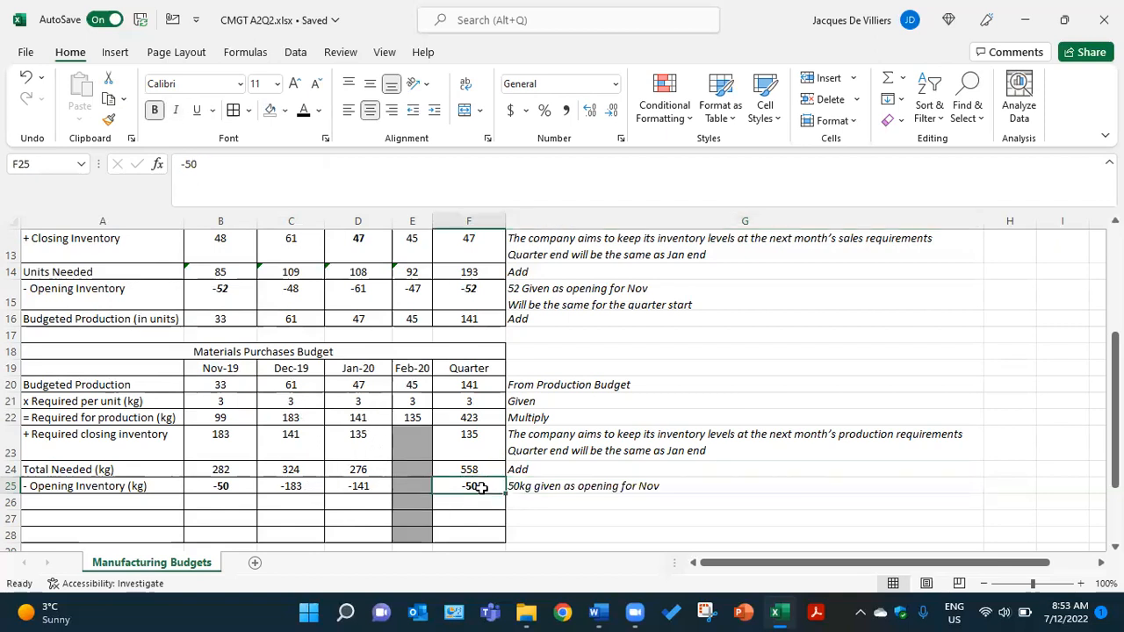
{"action": "left_click", "coordinate": [247, 493]}
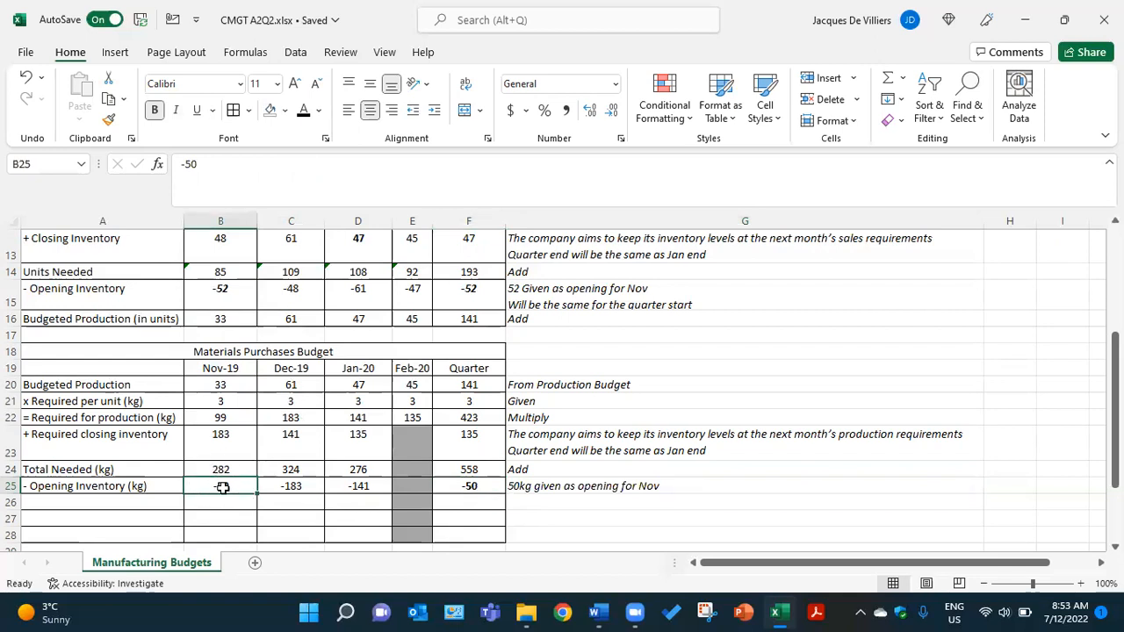
{"action": "left_click", "coordinate": [472, 488]}
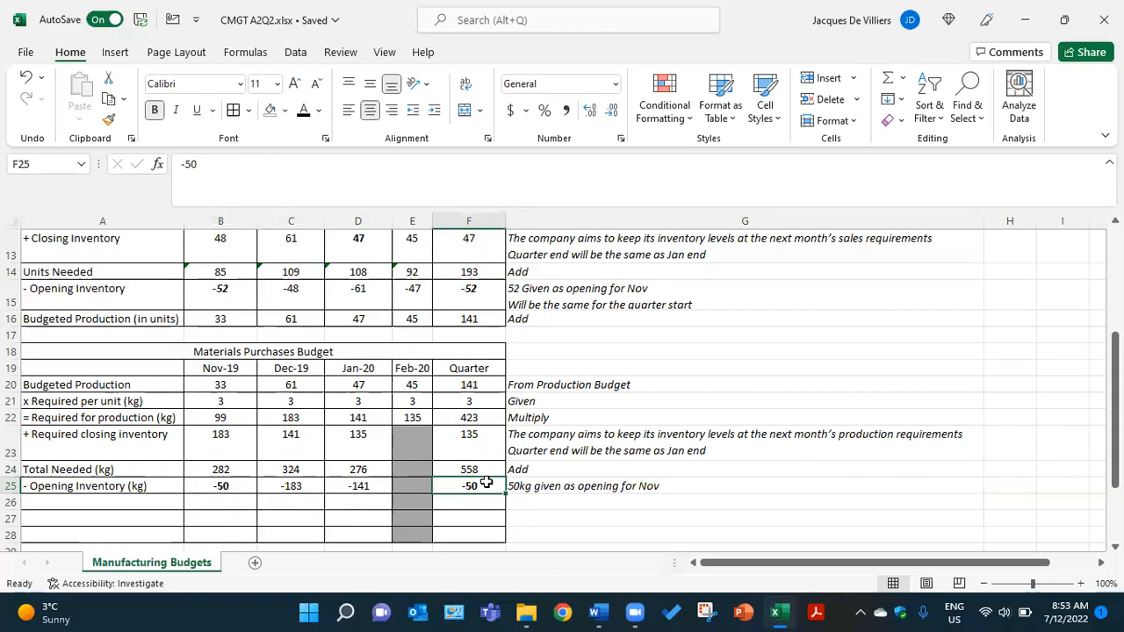
- Make the Total Purchases (kg) label in A26 and the Nov-19 and Dec-19 figures in B26 and C26 black
{"action": "scroll", "coordinate": [500, 477], "scroll_direction": "down", "scroll_amount": 2}
{"action": "scroll", "coordinate": [351, 456], "scroll_direction": "up", "scroll_amount": 1}
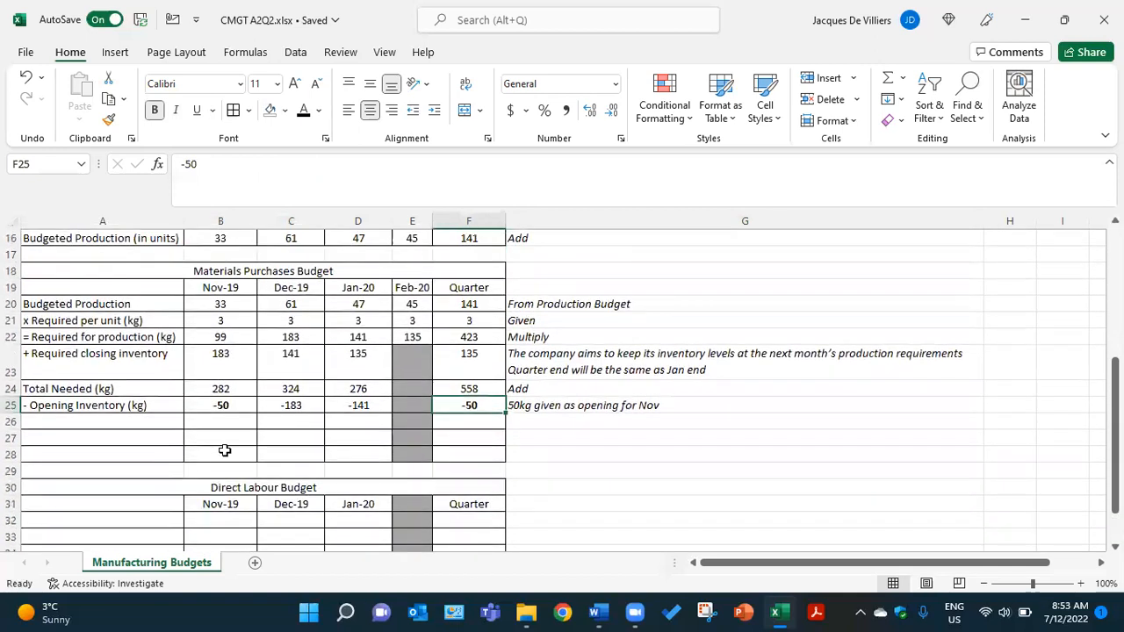
{"action": "left_click", "coordinate": [156, 421]}
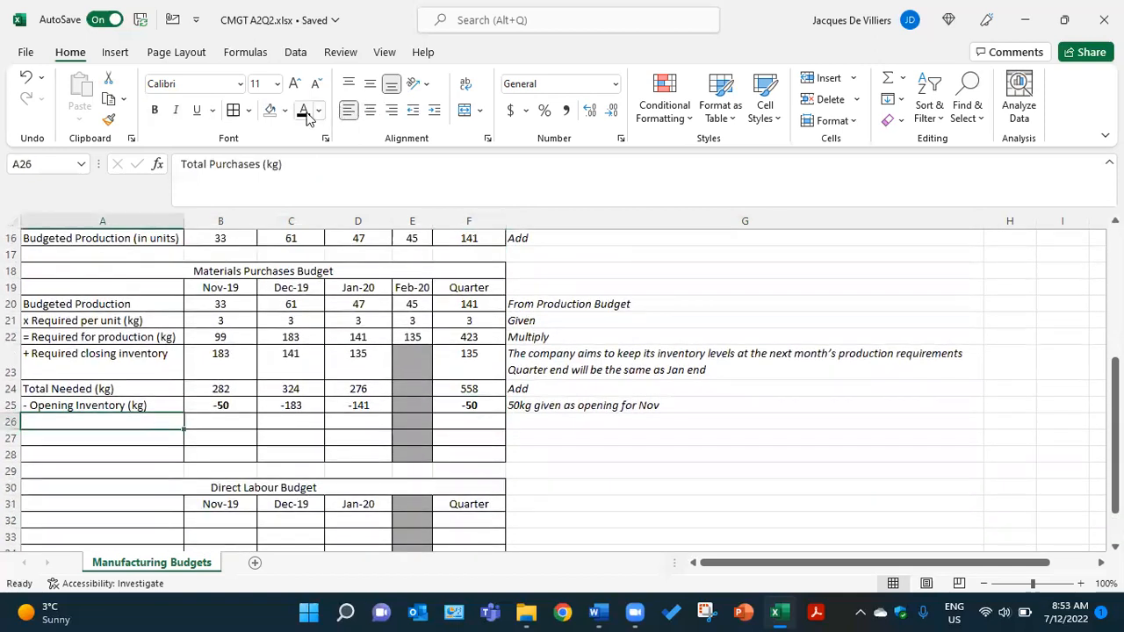
{"action": "left_click", "coordinate": [221, 421]}
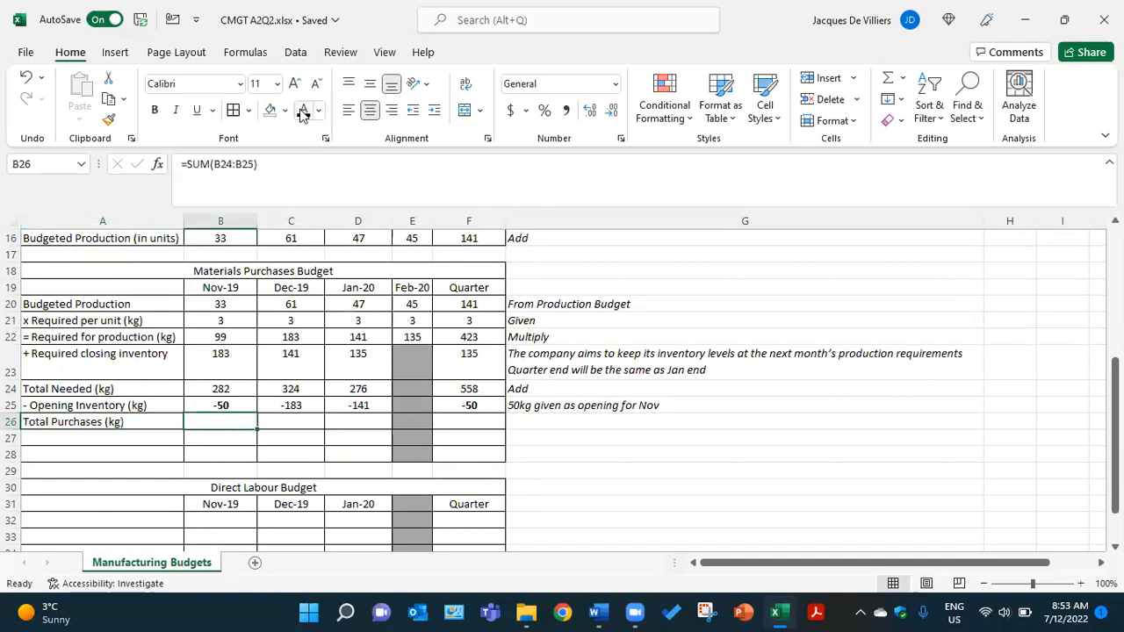
{"action": "left_click", "coordinate": [281, 420]}
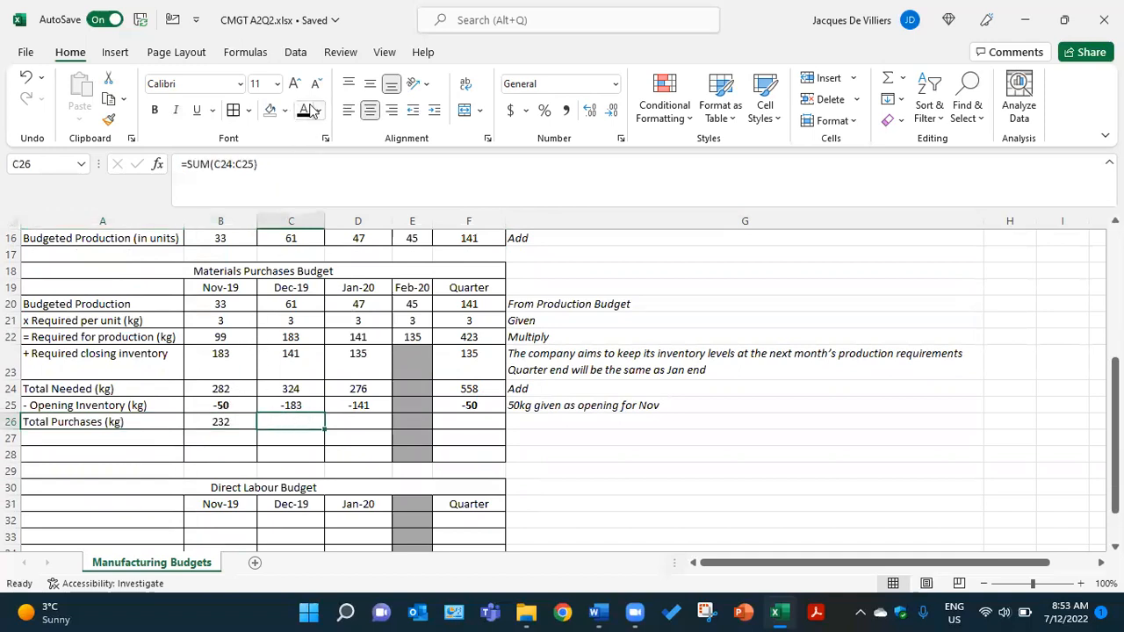
- Reveal the Total Purchases figures for Jan-20 and the quarter in D26 and F26 and the note in G26 in black
{"action": "left_click", "coordinate": [368, 420]}
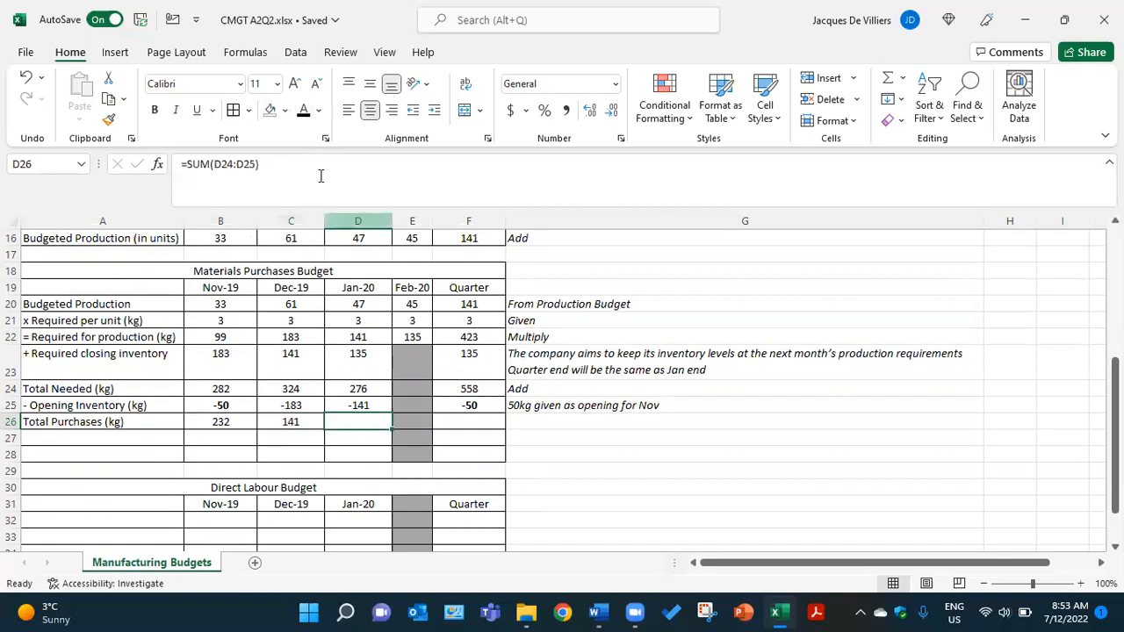
{"action": "left_click", "coordinate": [448, 425]}
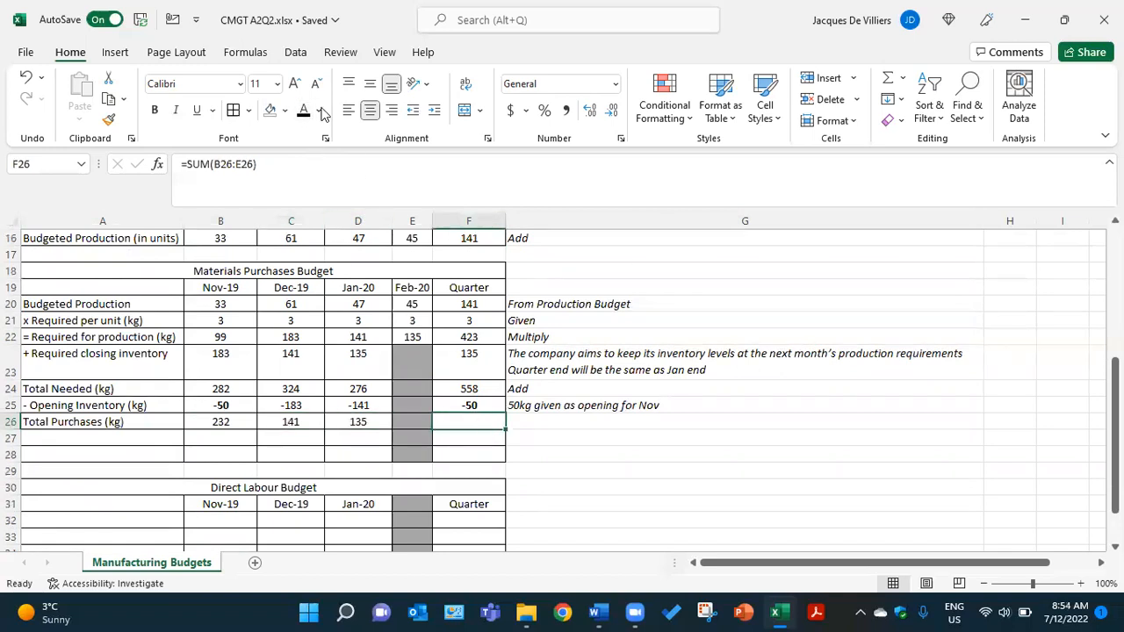
{"action": "left_click", "coordinate": [524, 429]}
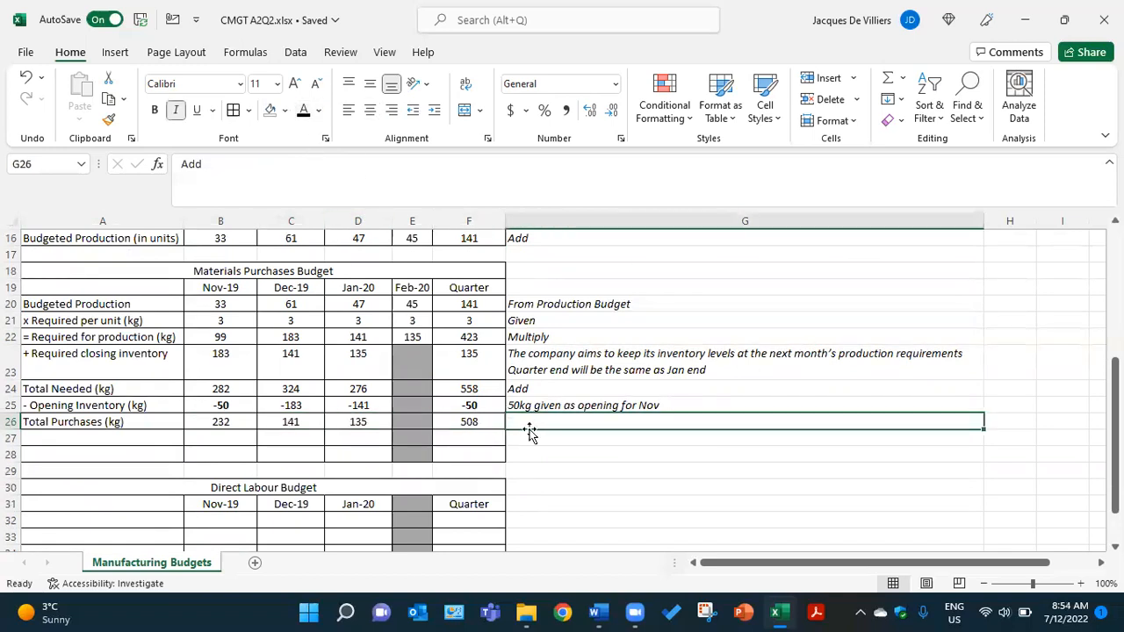
{"action": "left_click", "coordinate": [307, 114]}
- Make the x Price per kg label in A27 and the Nov-19 and Dec-19 prices in B27 and C27 black
{"action": "left_click", "coordinate": [146, 435]}
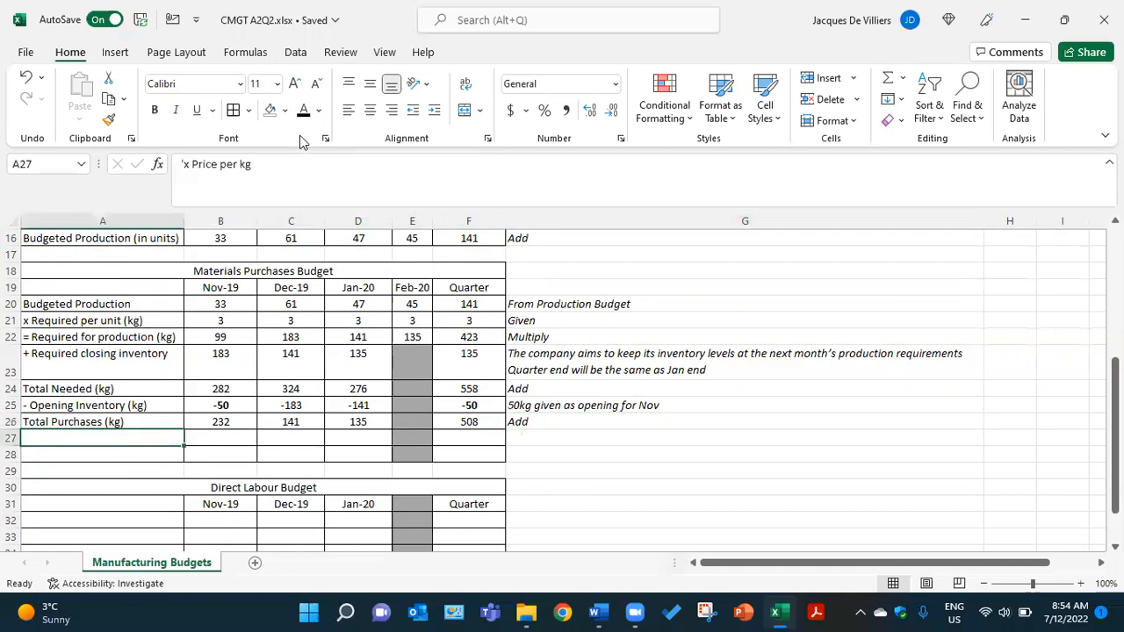
{"action": "left_click", "coordinate": [231, 440]}
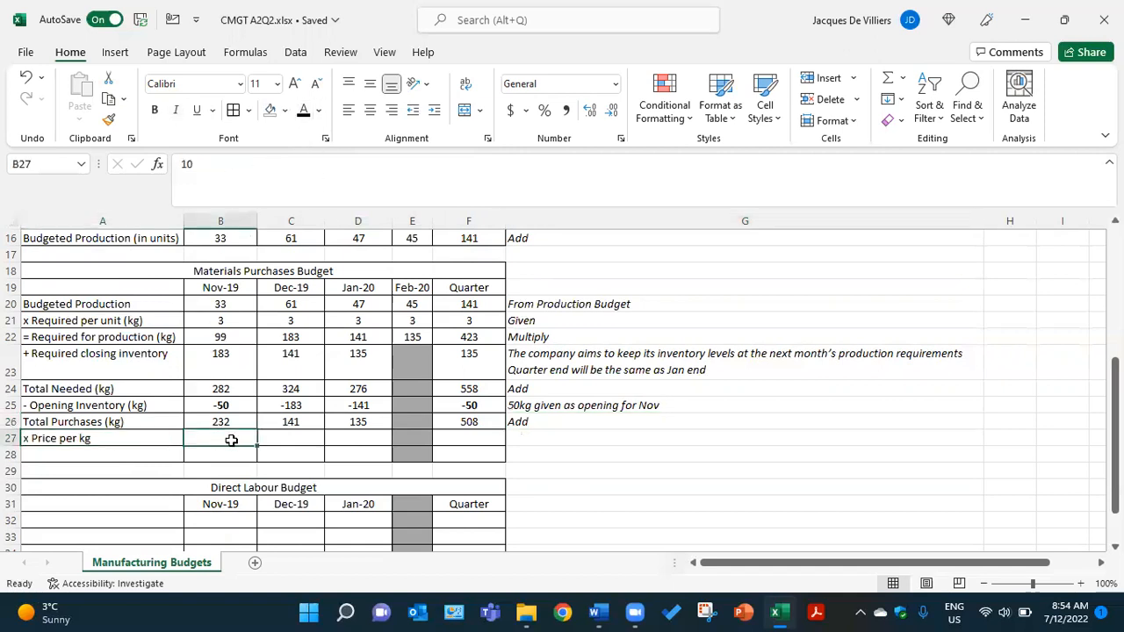
{"action": "left_click", "coordinate": [304, 114]}
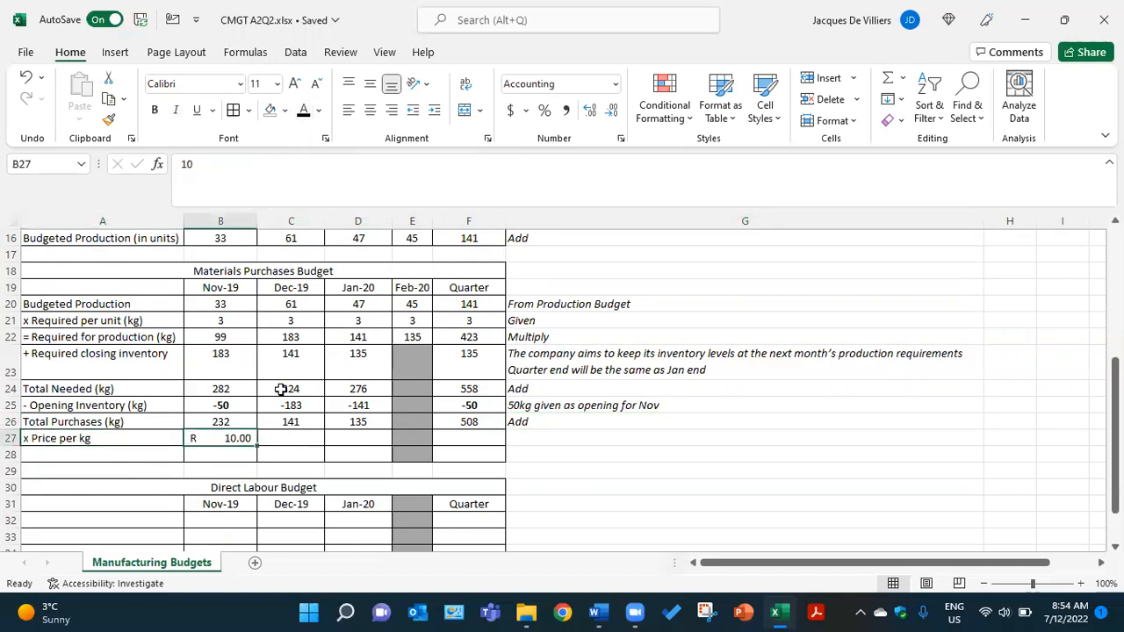
{"action": "left_click", "coordinate": [291, 438]}
{"action": "left_click", "coordinate": [304, 112]}
- Reveal the price per kg for Jan-20 and the quarter in D27 and F27 and the note in G27 in black
{"action": "left_click", "coordinate": [363, 438]}
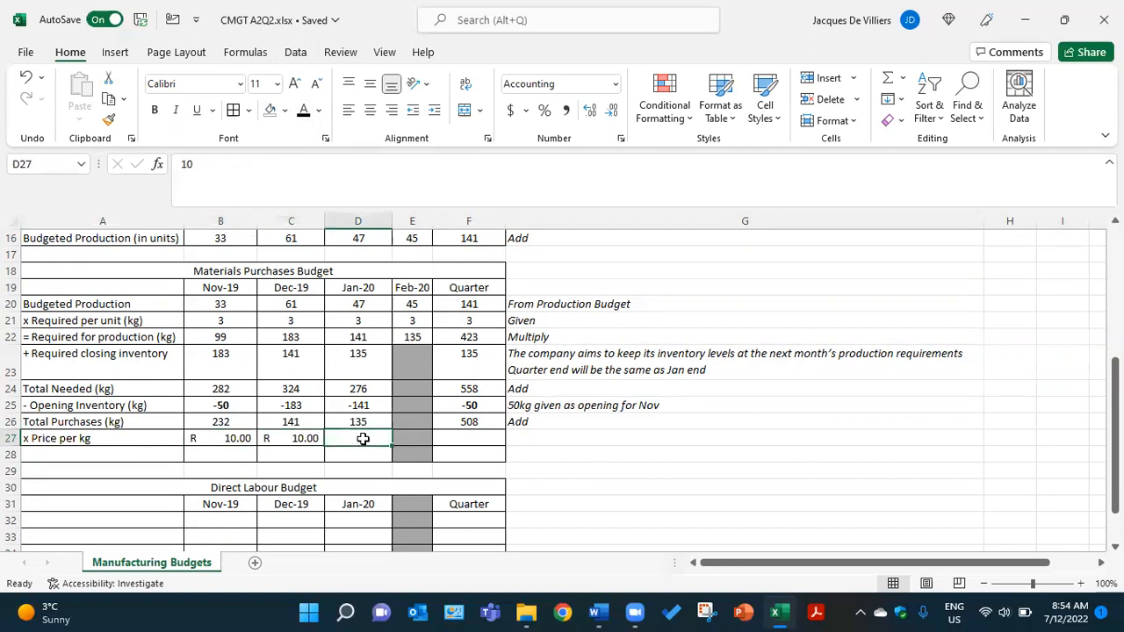
{"action": "left_click", "coordinate": [304, 113]}
{"action": "left_click", "coordinate": [465, 438]}
{"action": "left_click", "coordinate": [304, 112]}
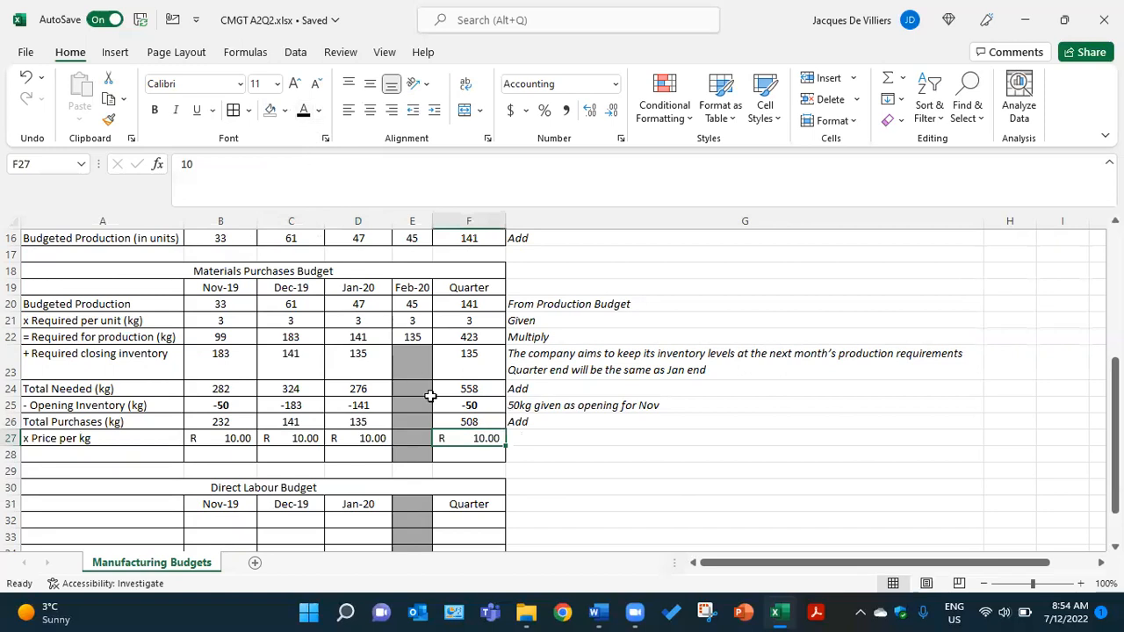
{"action": "left_click", "coordinate": [545, 441]}
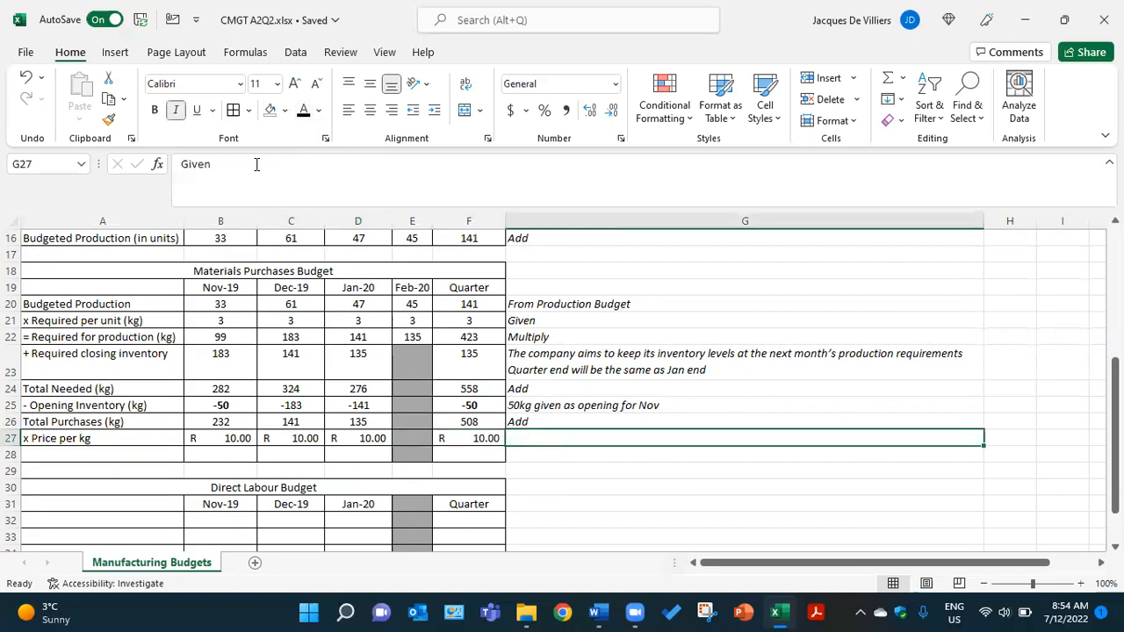
{"action": "left_click", "coordinate": [303, 113]}
- Make the Total Direct Material Cost label in A28 and the Nov-19 and Dec-19 amounts in B28 and C28 black
{"action": "left_click", "coordinate": [155, 456]}
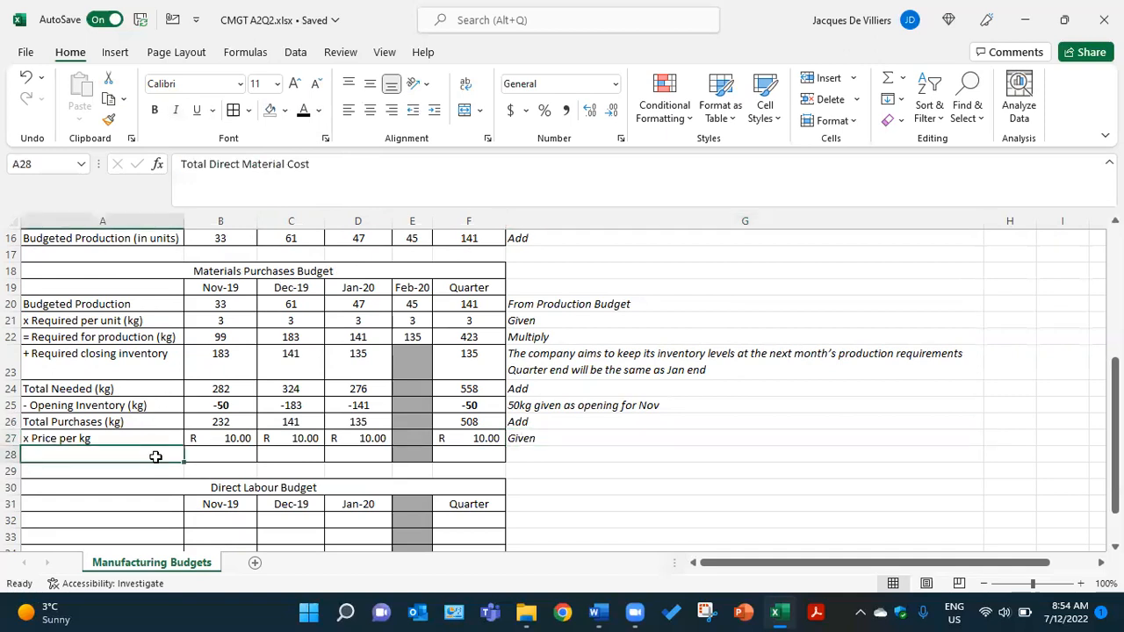
{"action": "left_click", "coordinate": [303, 112]}
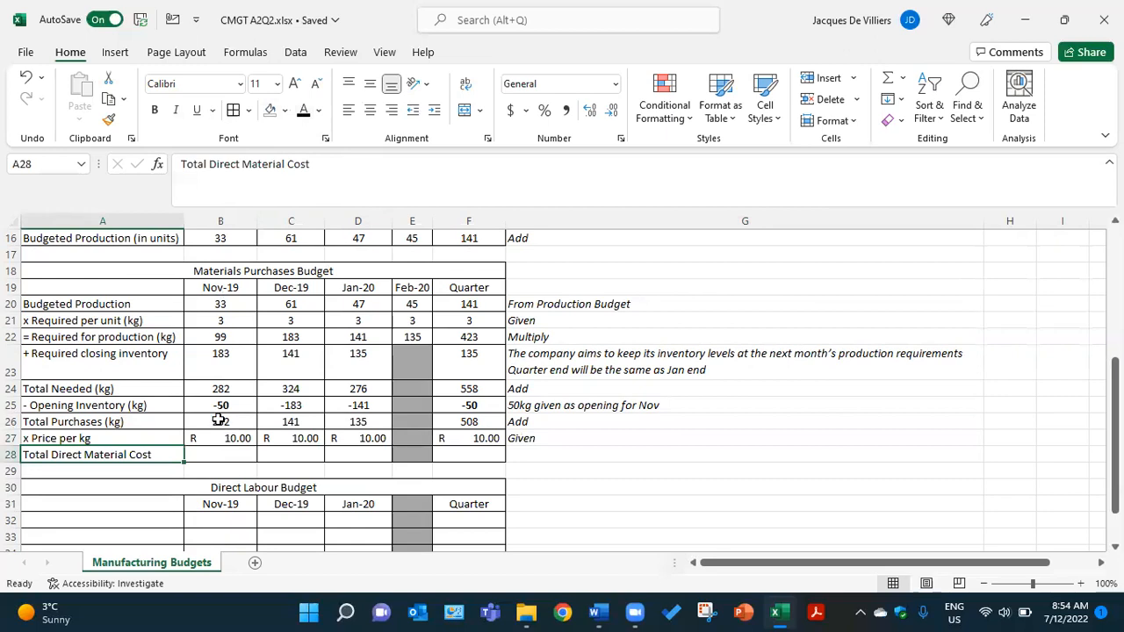
{"action": "left_click", "coordinate": [222, 454]}
{"action": "left_click", "coordinate": [305, 109]}
{"action": "left_click", "coordinate": [276, 454]}
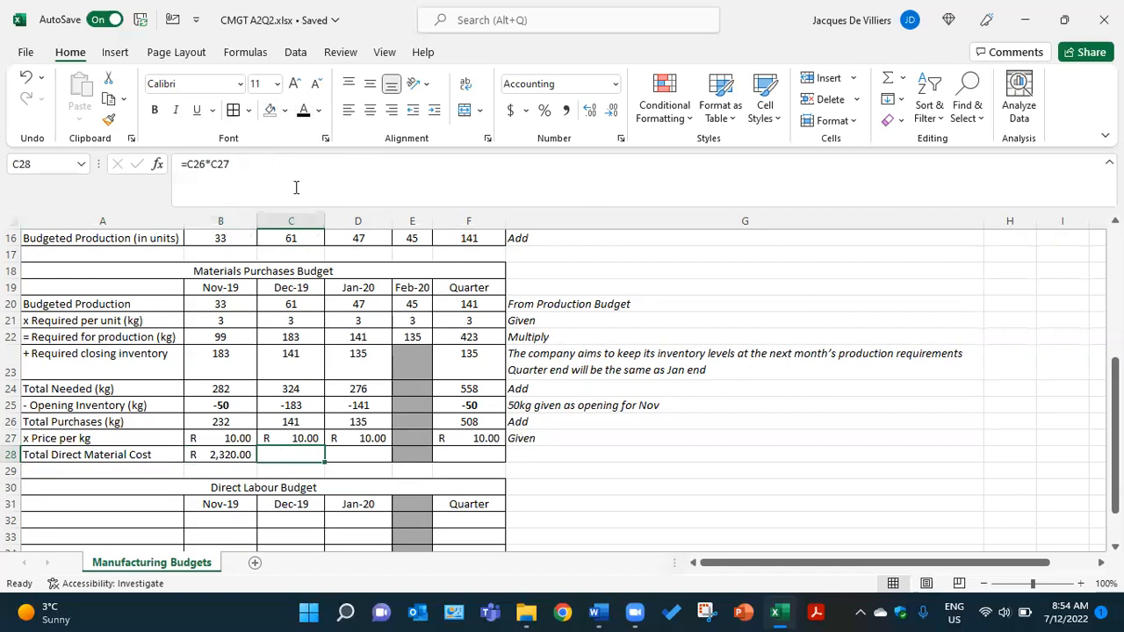
{"action": "left_click", "coordinate": [303, 110]}
- Reveal the Total Direct Material Cost for Jan-20 and the quarter in D28 and F28 and the note in G28 in black
{"action": "left_click", "coordinate": [373, 453]}
{"action": "left_click", "coordinate": [305, 109]}
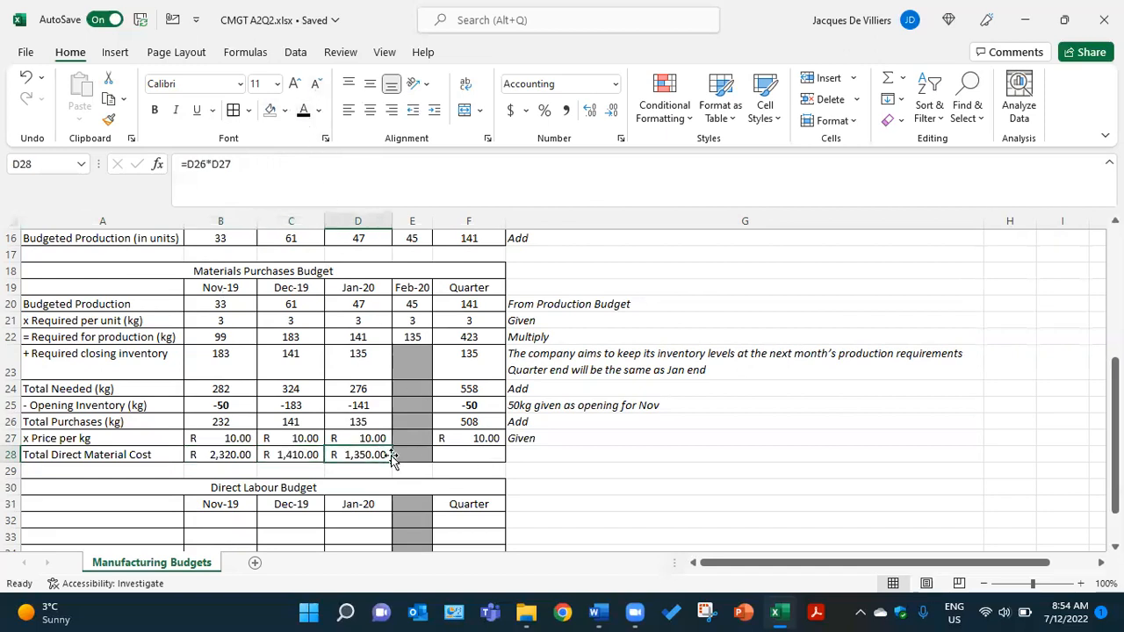
{"action": "left_click", "coordinate": [452, 454]}
{"action": "left_click", "coordinate": [305, 109]}
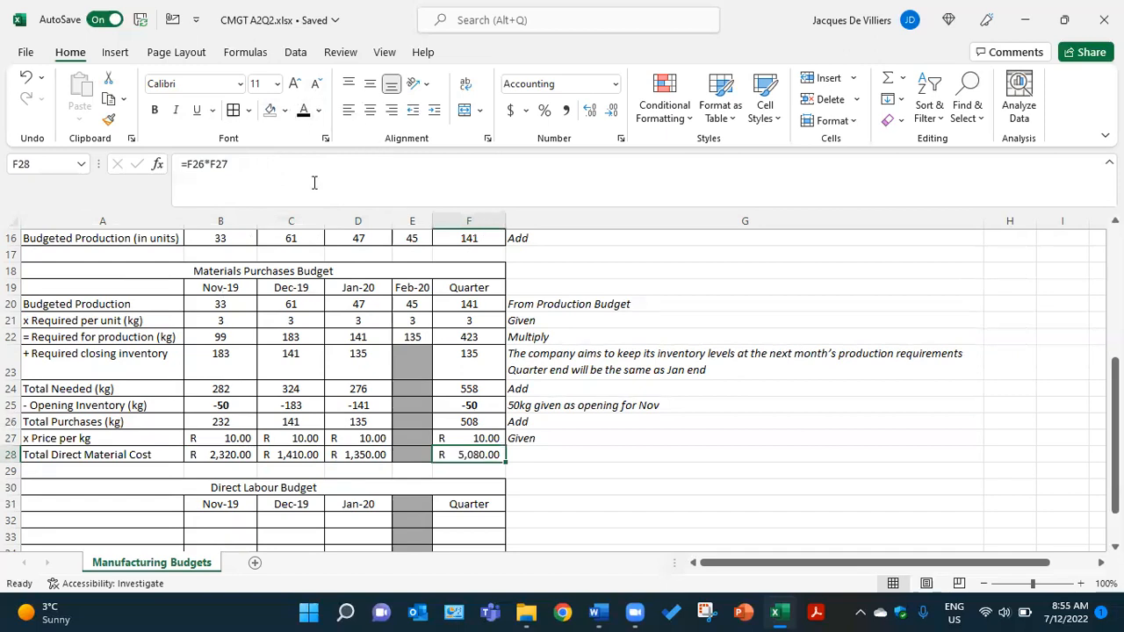
{"action": "left_click", "coordinate": [531, 453]}
{"action": "left_click", "coordinate": [303, 110]}
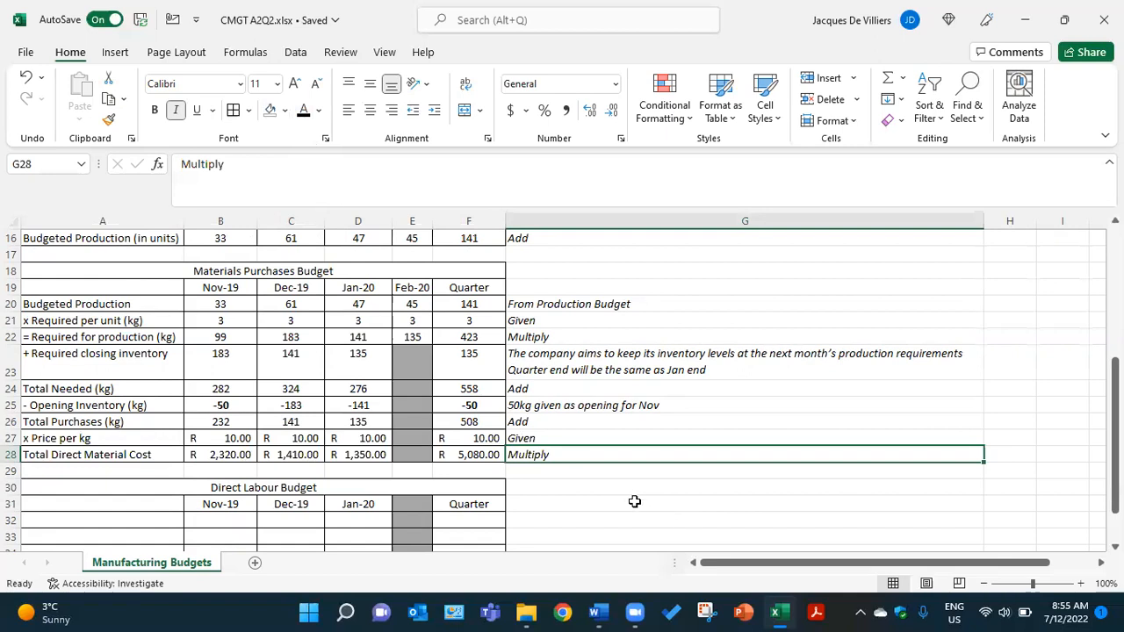
- Reveal the Direct Labour Budget's Budgeted Production row in black: label A32, monthly figures B32:D32, quarter F32 and note G32
{"action": "scroll", "coordinate": [628, 494], "scroll_direction": "down", "scroll_amount": 2}
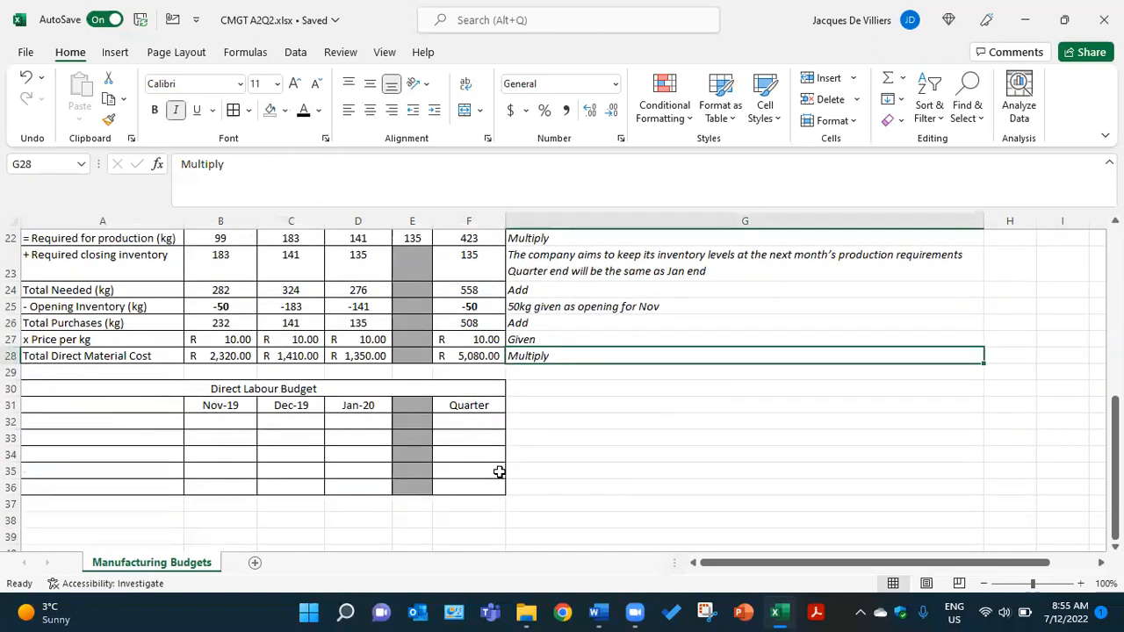
{"action": "scroll", "coordinate": [478, 457], "scroll_direction": "up", "scroll_amount": 1}
{"action": "scroll", "coordinate": [324, 454], "scroll_direction": "up", "scroll_amount": 1}
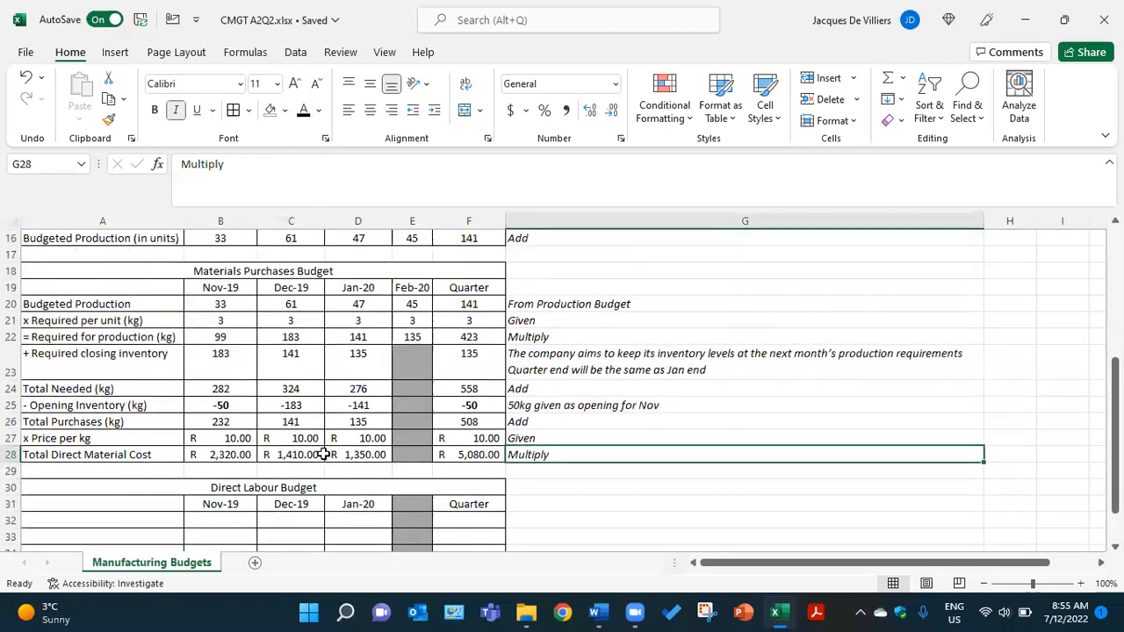
{"action": "left_click", "coordinate": [150, 505]}
{"action": "left_click", "coordinate": [155, 519]}
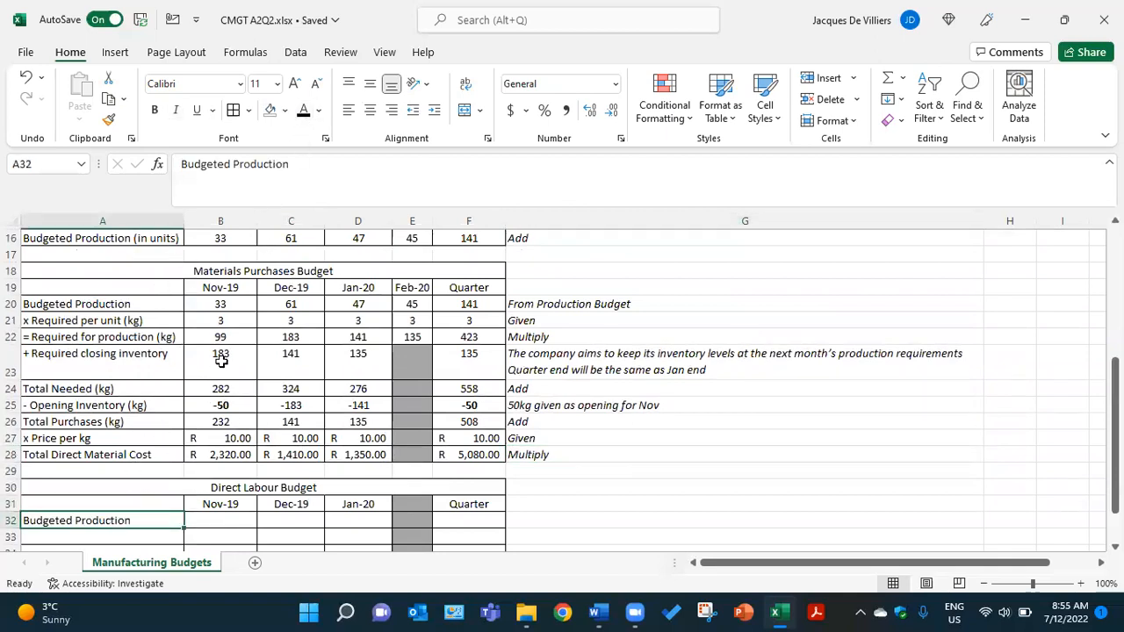
{"action": "left_click_drag", "start_coordinate": [224, 520], "coordinate": [349, 520]}
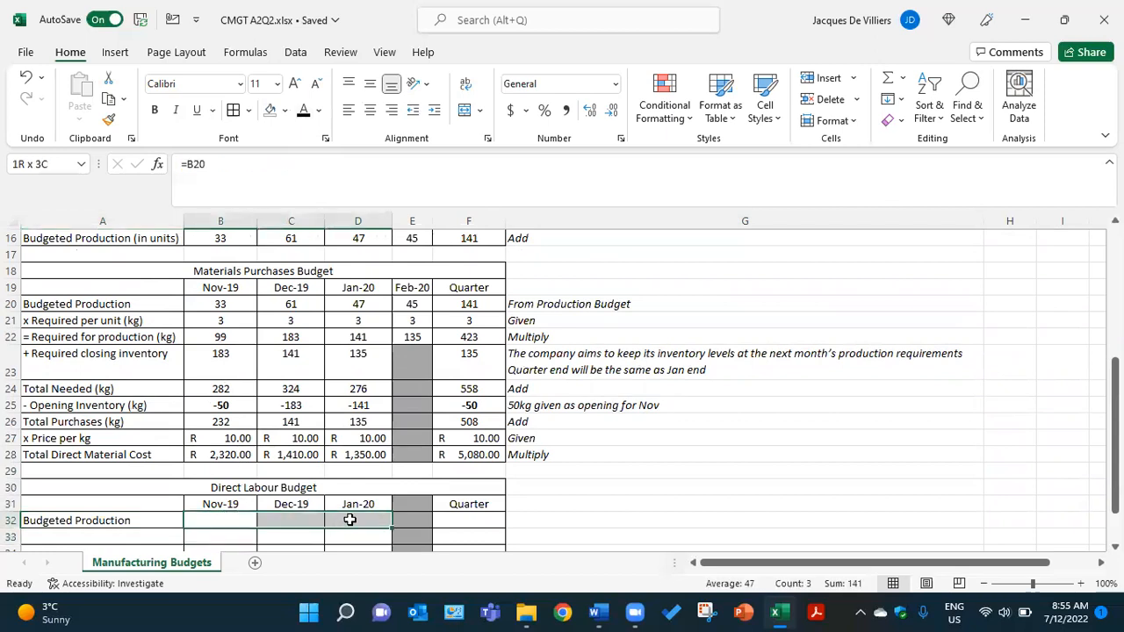
{"action": "left_click", "coordinate": [303, 112]}
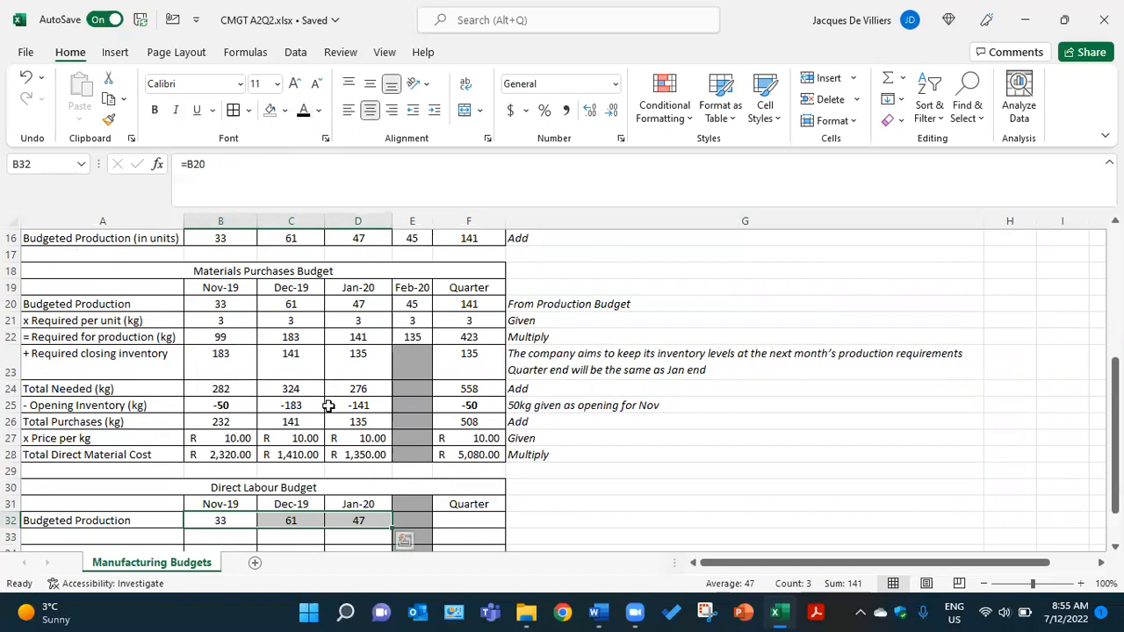
{"action": "left_click", "coordinate": [481, 522]}
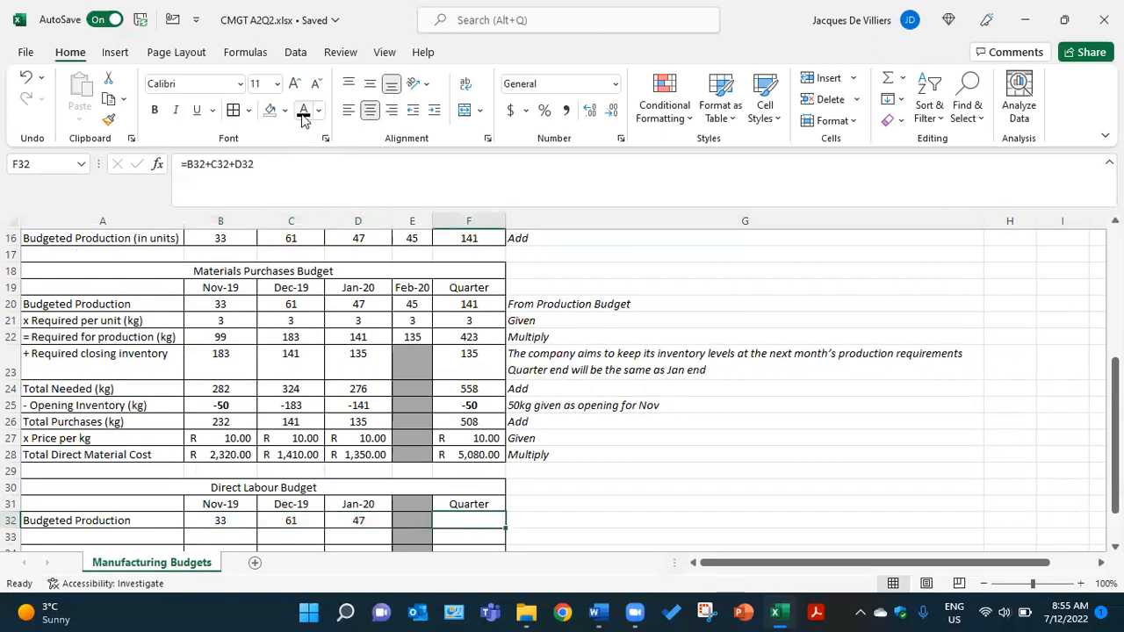
{"action": "left_click", "coordinate": [539, 520]}
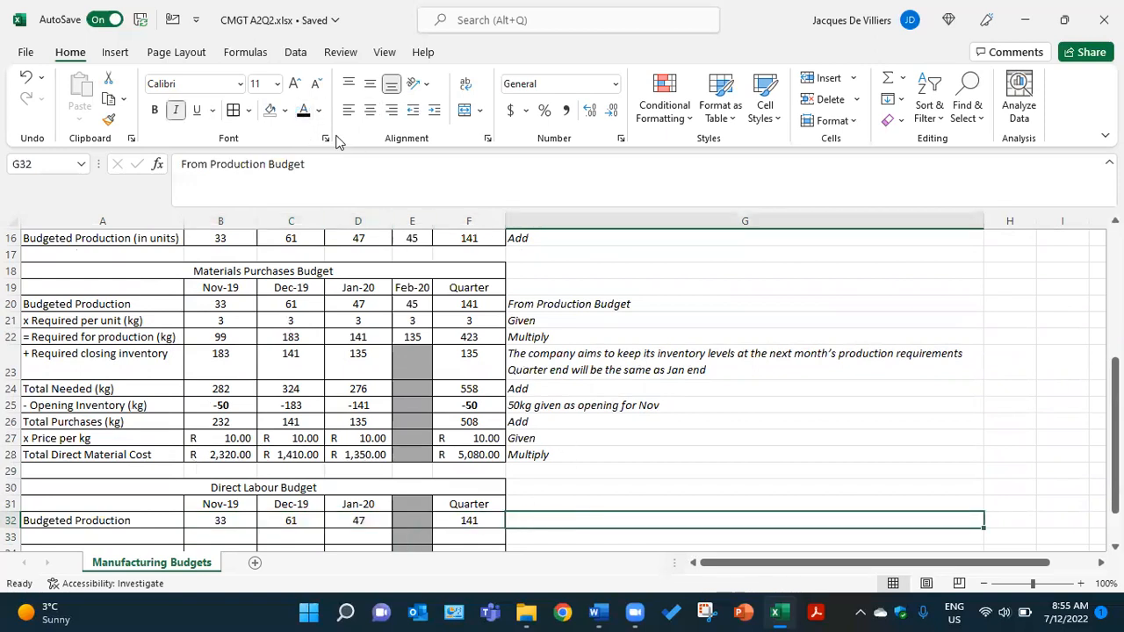
- Make the x Direct LH / unit label in A33 and the Nov-19 and Dec-19 figures in B33 and C33 black
{"action": "scroll", "coordinate": [572, 325], "scroll_direction": "down", "scroll_amount": 1}
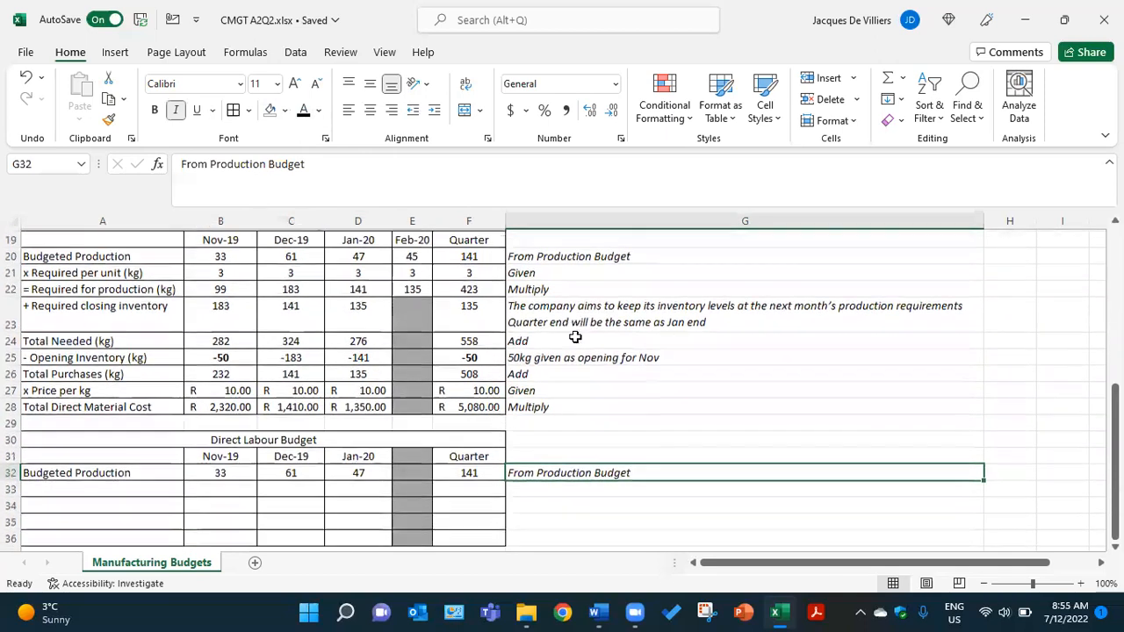
{"action": "left_click", "coordinate": [177, 484]}
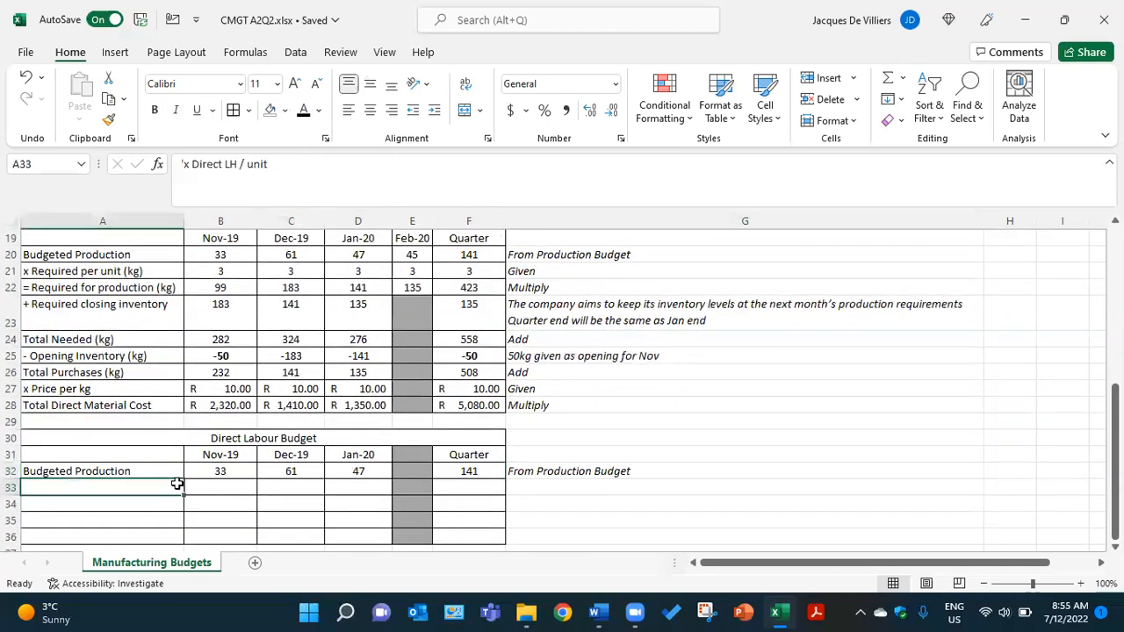
{"action": "left_click", "coordinate": [304, 110]}
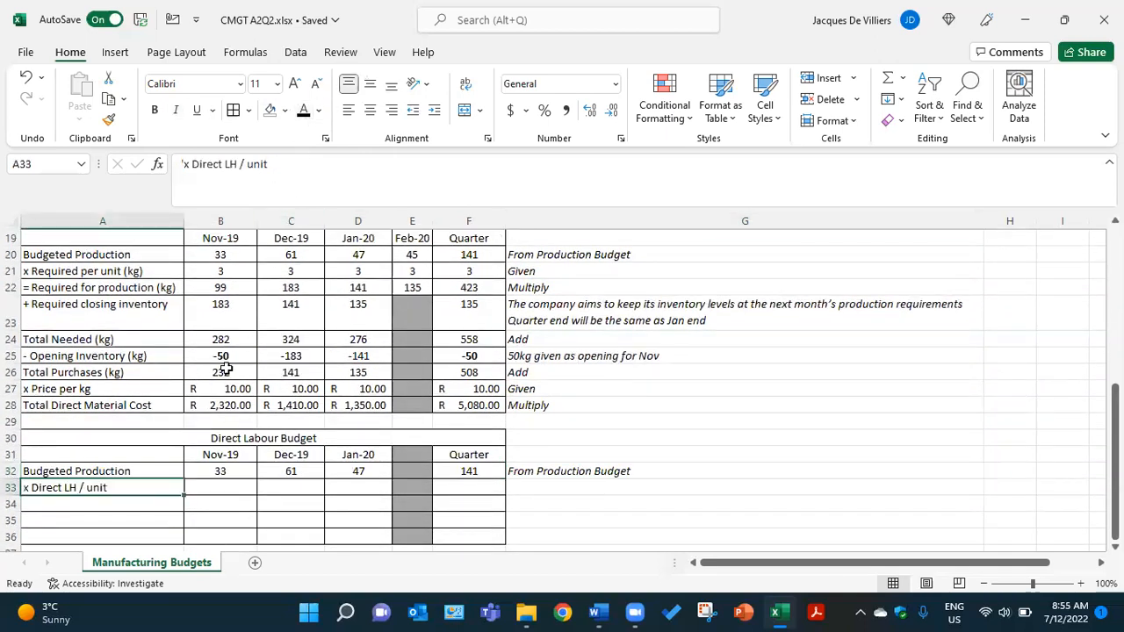
{"action": "left_click", "coordinate": [216, 489]}
{"action": "left_click", "coordinate": [303, 112]}
{"action": "left_click", "coordinate": [293, 488]}
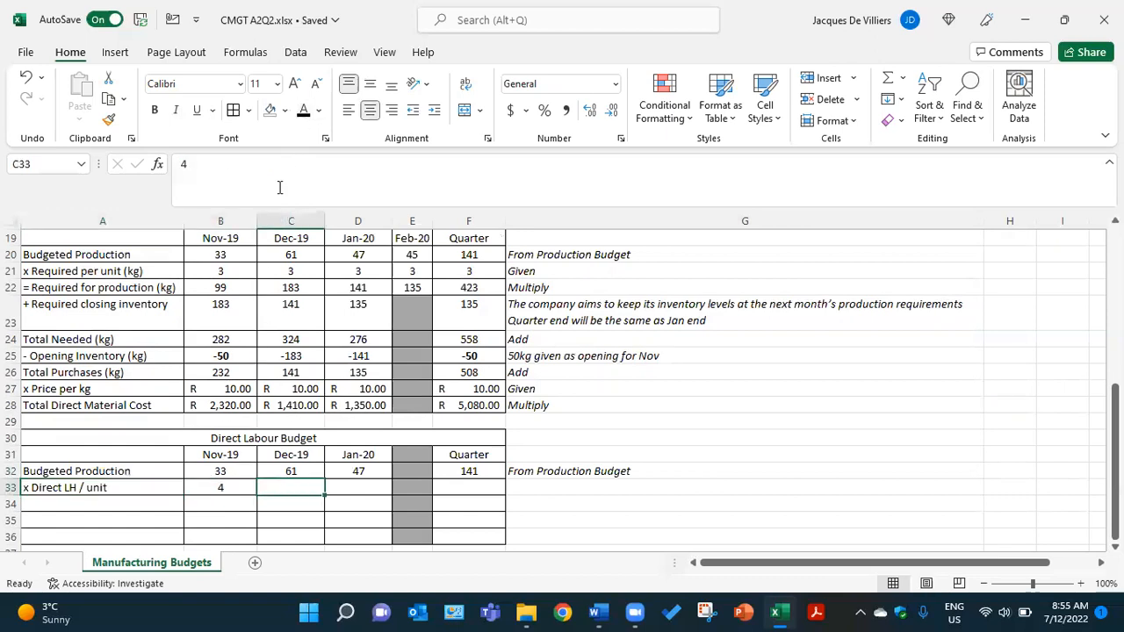
{"action": "left_click", "coordinate": [304, 110]}
- Reveal the direct labour hours per unit for Jan-20 and the quarter in D33 and F33 and the note in G33 in black
{"action": "left_click", "coordinate": [364, 487]}
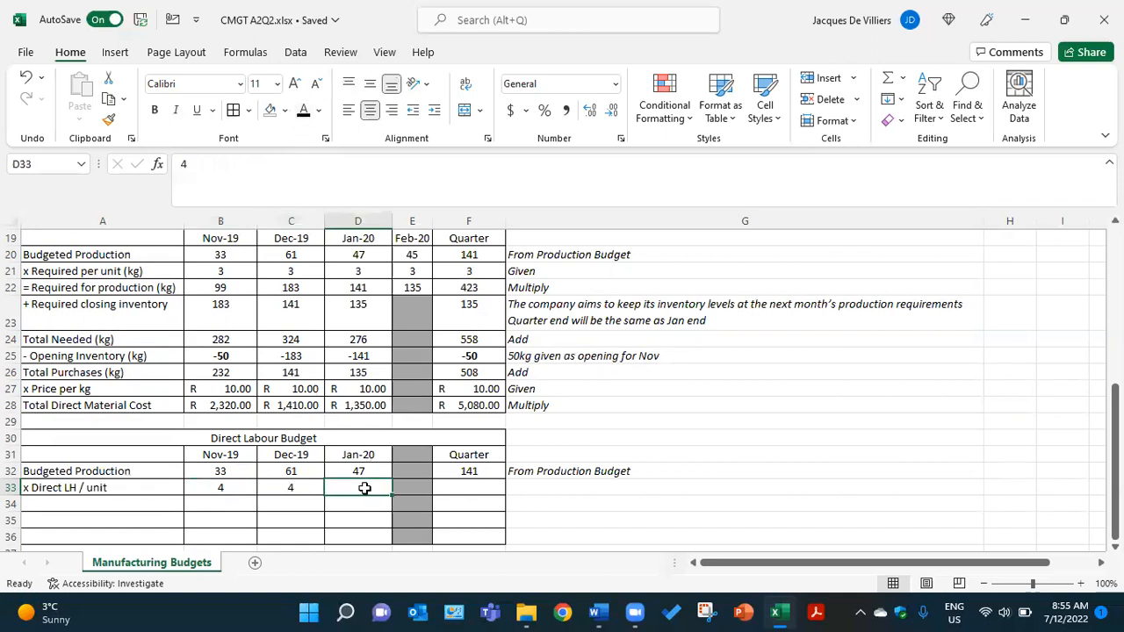
{"action": "left_click", "coordinate": [304, 111]}
{"action": "left_click", "coordinate": [477, 489]}
{"action": "left_click", "coordinate": [304, 110]}
{"action": "left_click", "coordinate": [542, 484]}
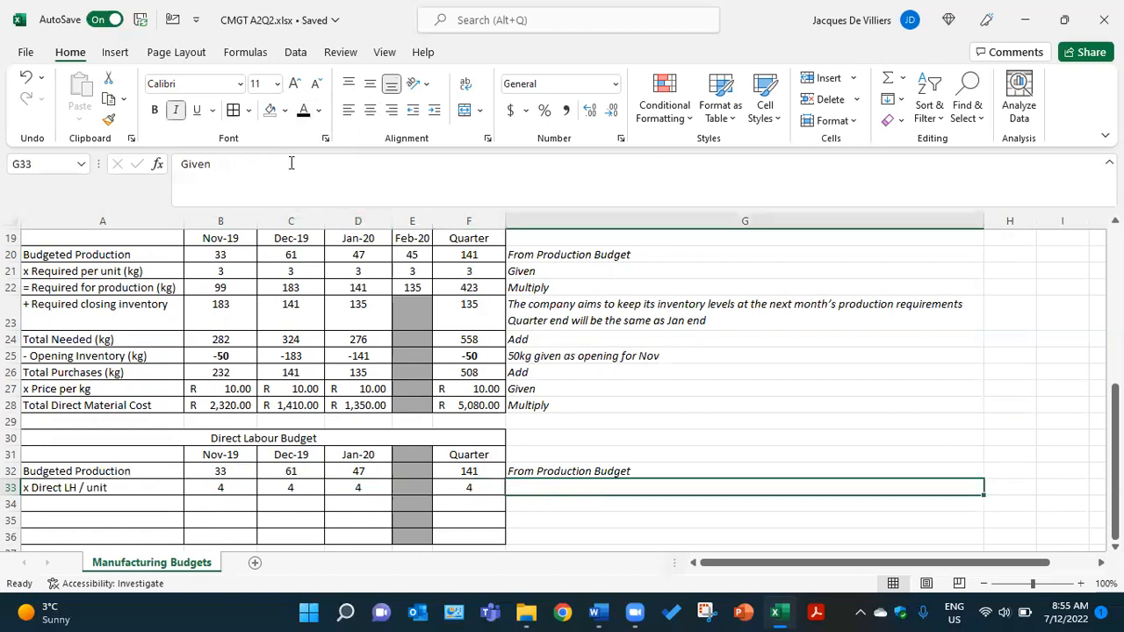
{"action": "left_click", "coordinate": [304, 110]}
- Reveal the Direct LH needed row in black: label A34, monthly figures B34:D34, quarter F34 and note G34
{"action": "left_click", "coordinate": [152, 503]}
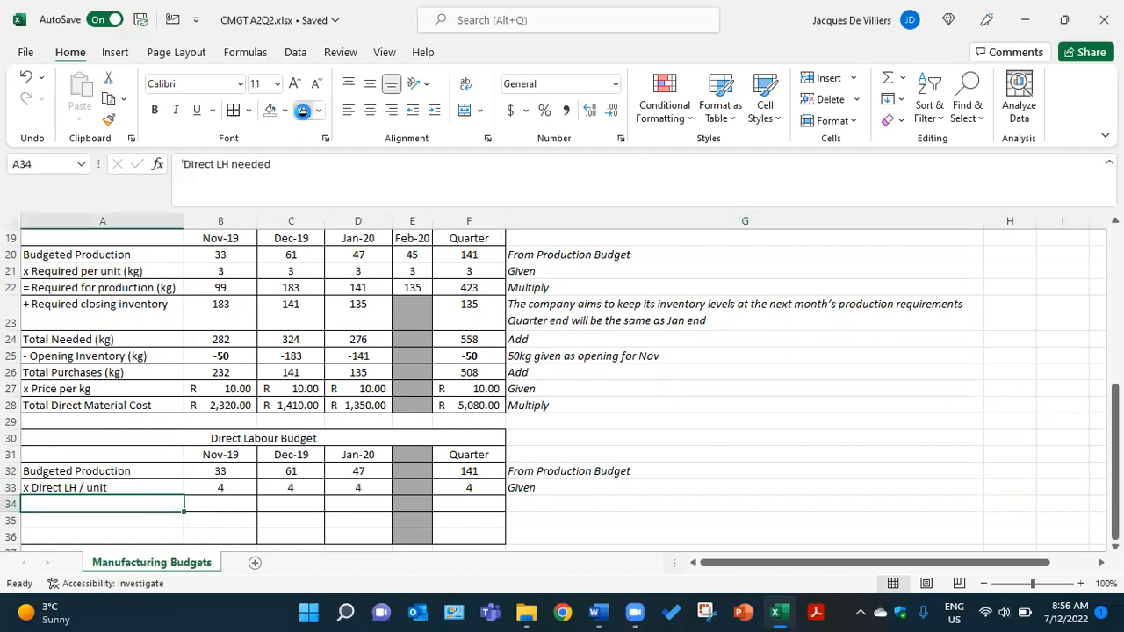
{"action": "left_click", "coordinate": [233, 497]}
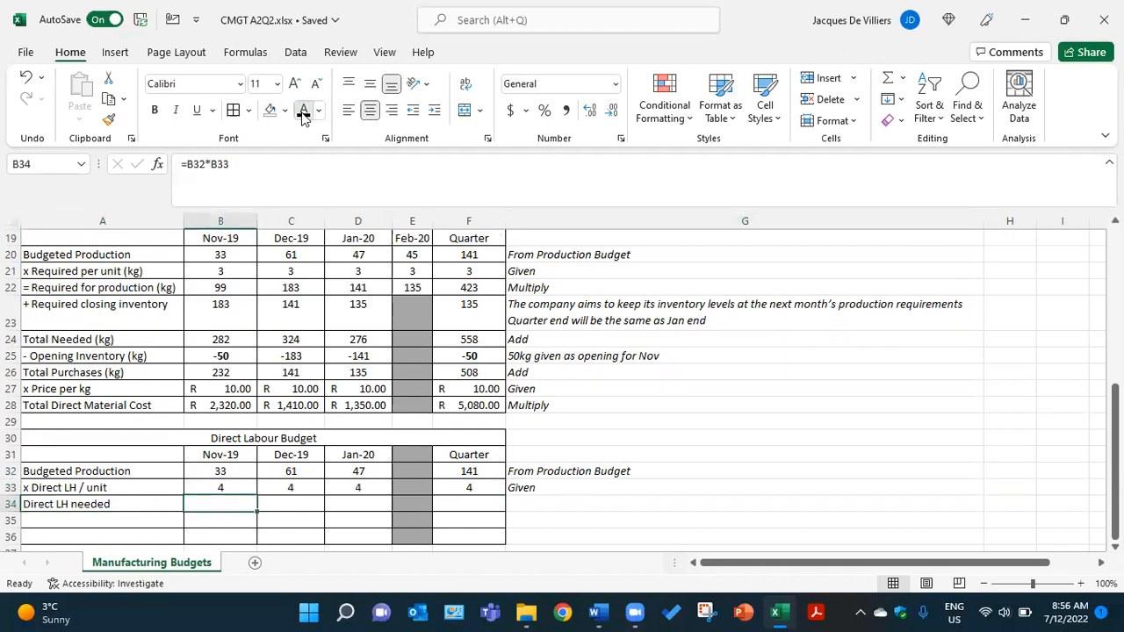
{"action": "left_click", "coordinate": [299, 503]}
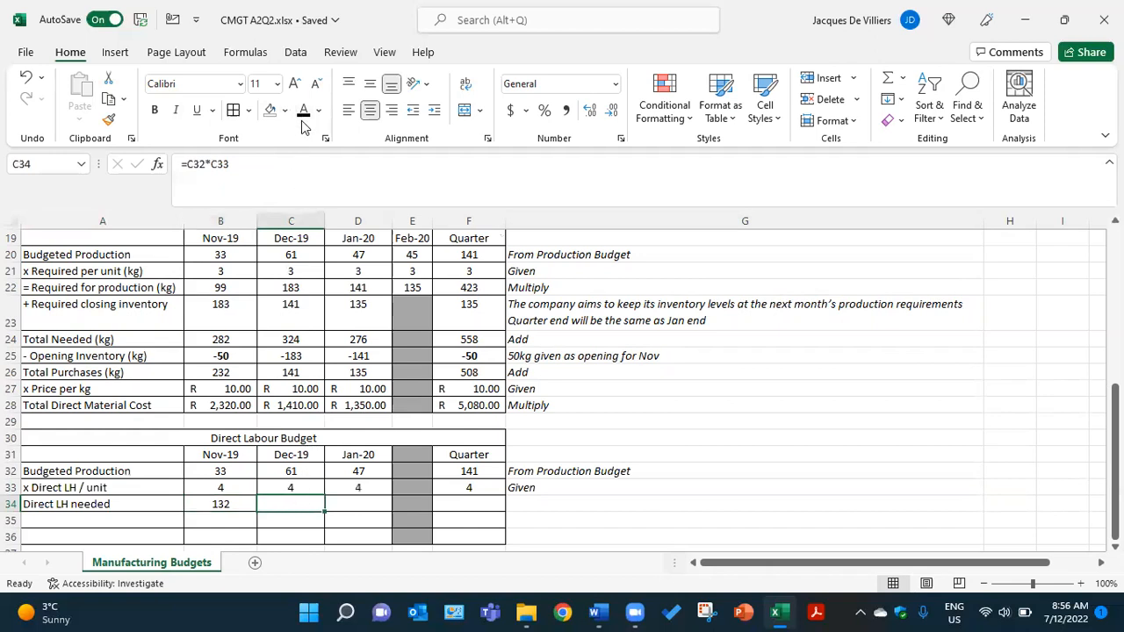
{"action": "left_click", "coordinate": [379, 503]}
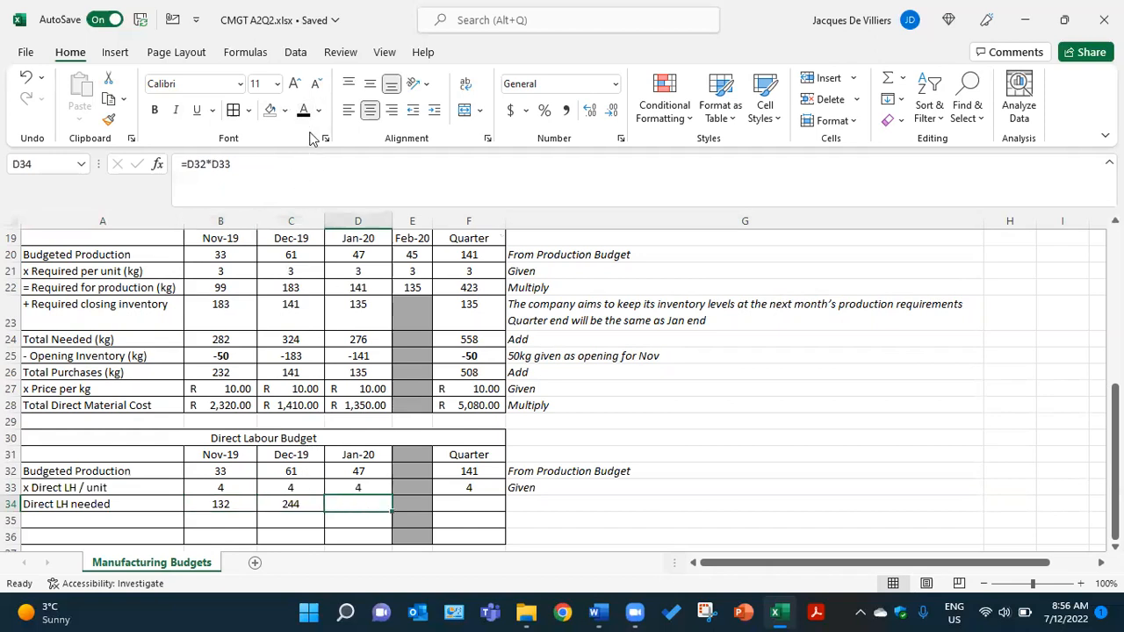
{"action": "left_click", "coordinate": [472, 501]}
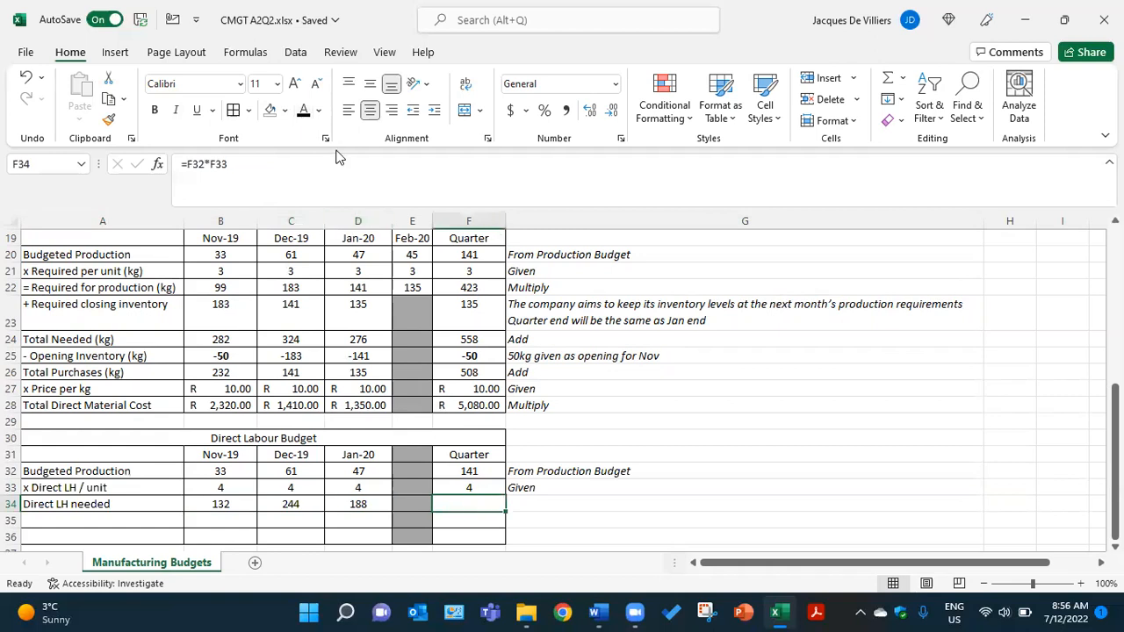
{"action": "left_click", "coordinate": [303, 109]}
{"action": "left_click", "coordinate": [540, 506]}
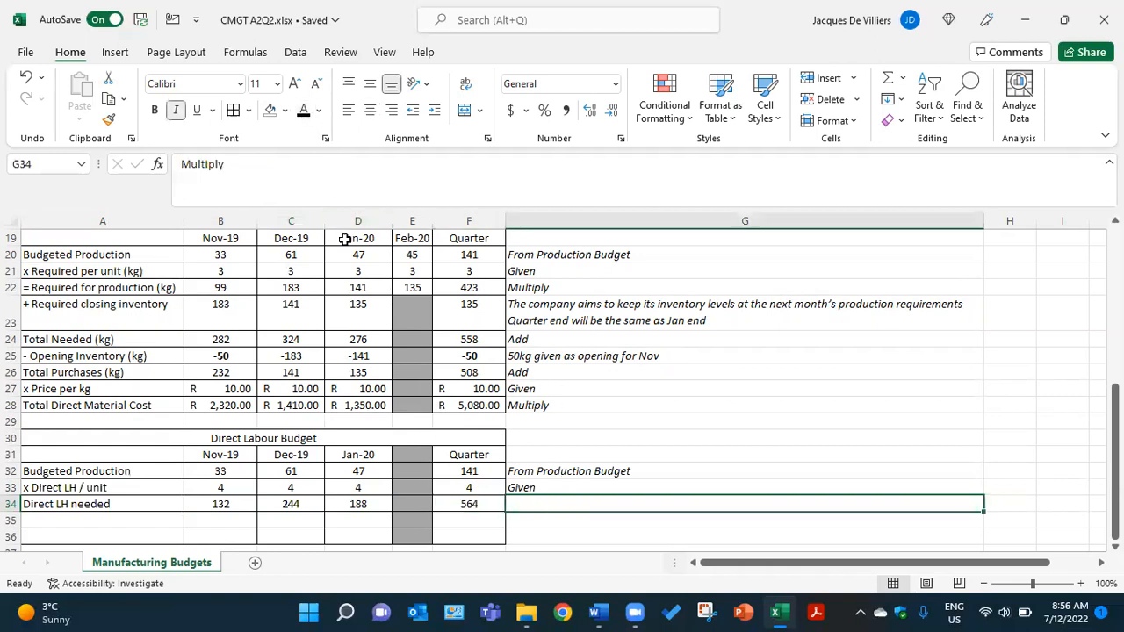
{"action": "left_click", "coordinate": [303, 110]}
- Make the x Hourly wage label in A35 and the Nov-19, Dec-19 and Jan-20 rates in B35:D35 black
{"action": "scroll", "coordinate": [138, 509], "scroll_direction": "down", "scroll_amount": 1}
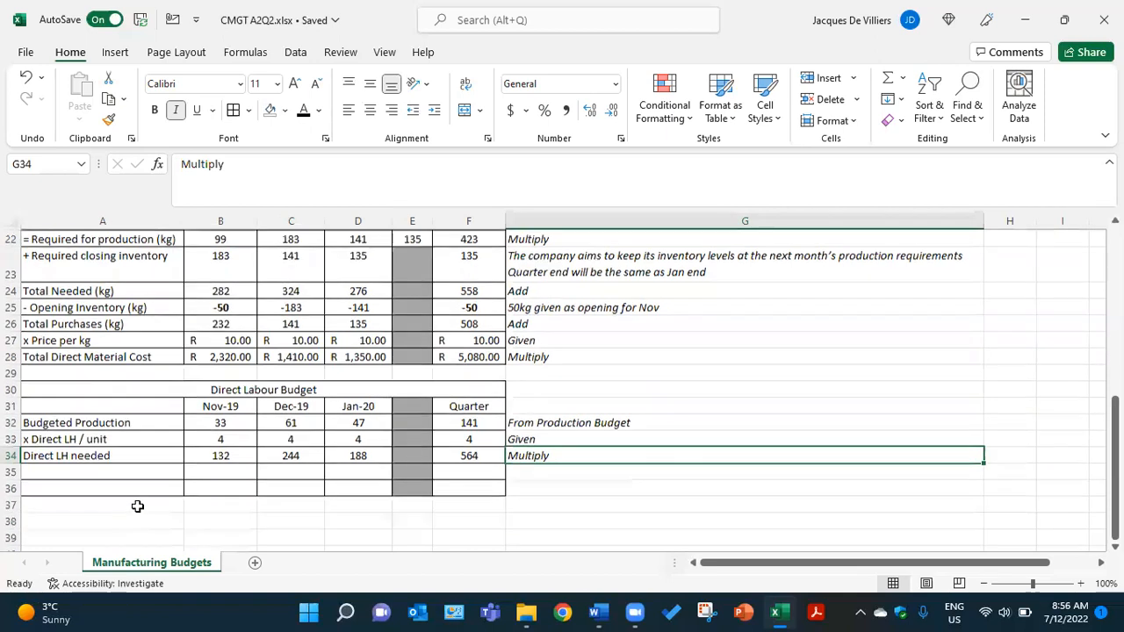
{"action": "left_click", "coordinate": [156, 475]}
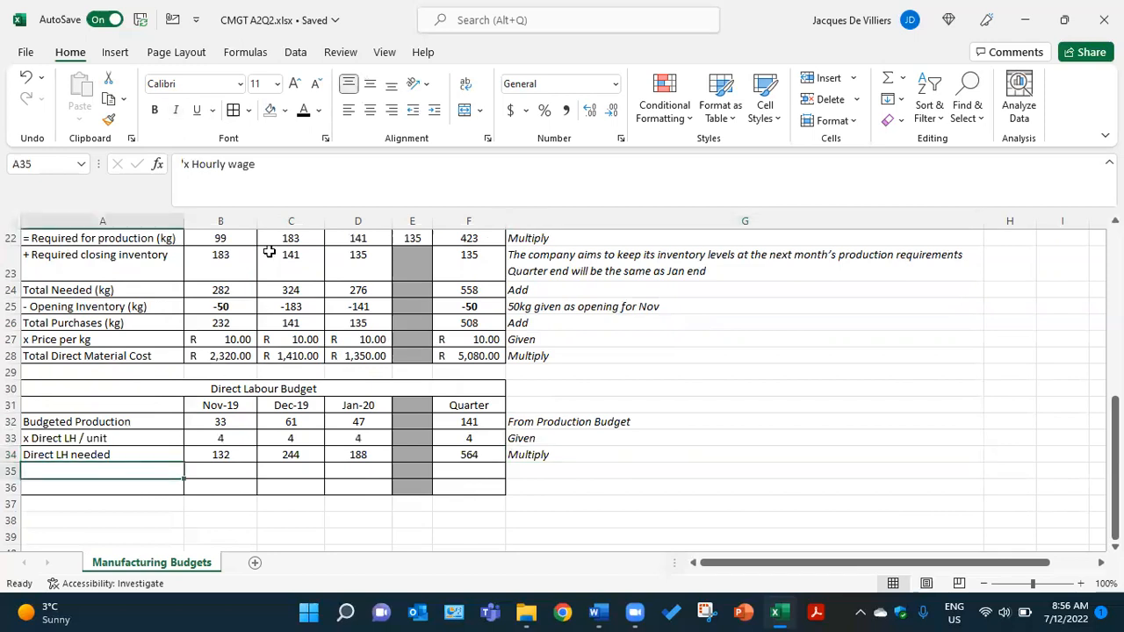
{"action": "left_click", "coordinate": [230, 474]}
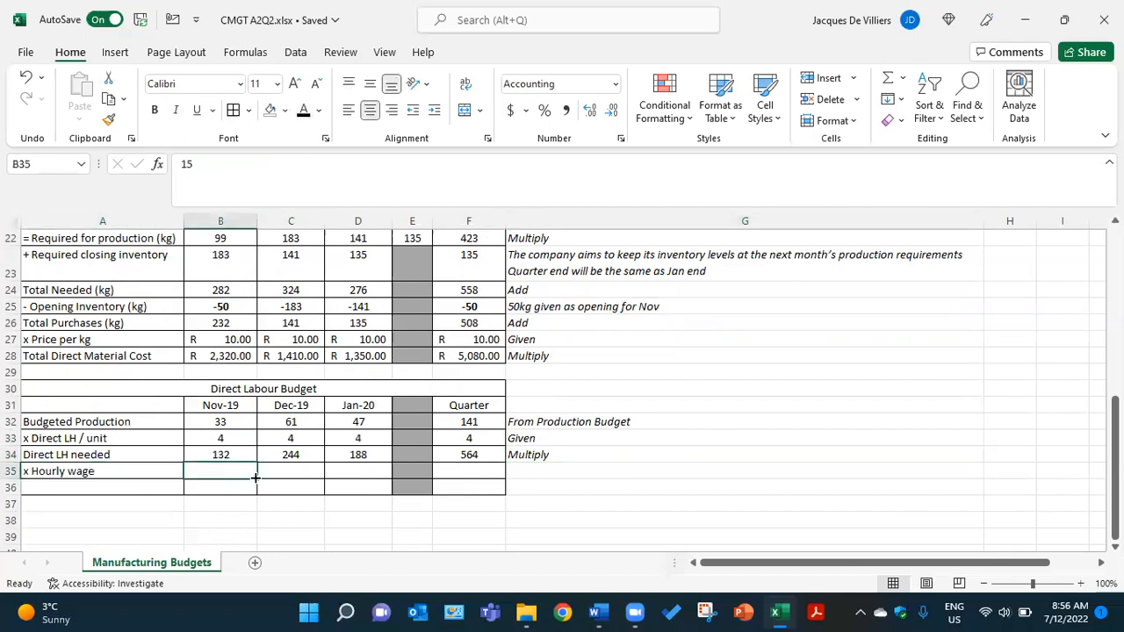
{"action": "left_click", "coordinate": [304, 111]}
{"action": "left_click", "coordinate": [285, 470]}
{"action": "left_click", "coordinate": [305, 112]}
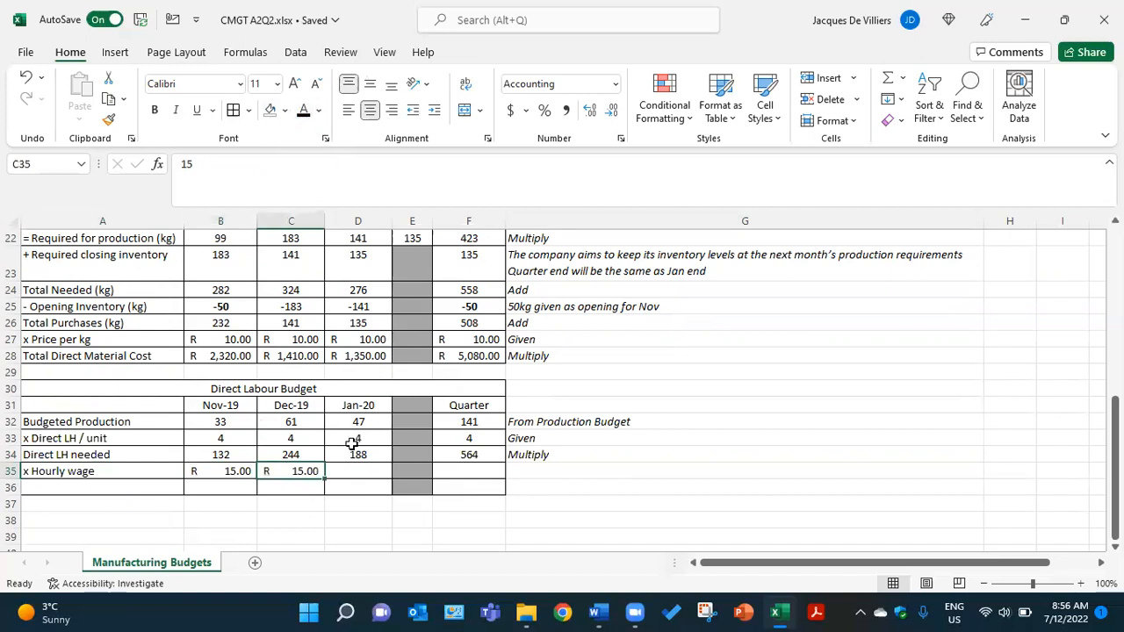
{"action": "left_click", "coordinate": [365, 472]}
{"action": "left_click", "coordinate": [305, 111]}
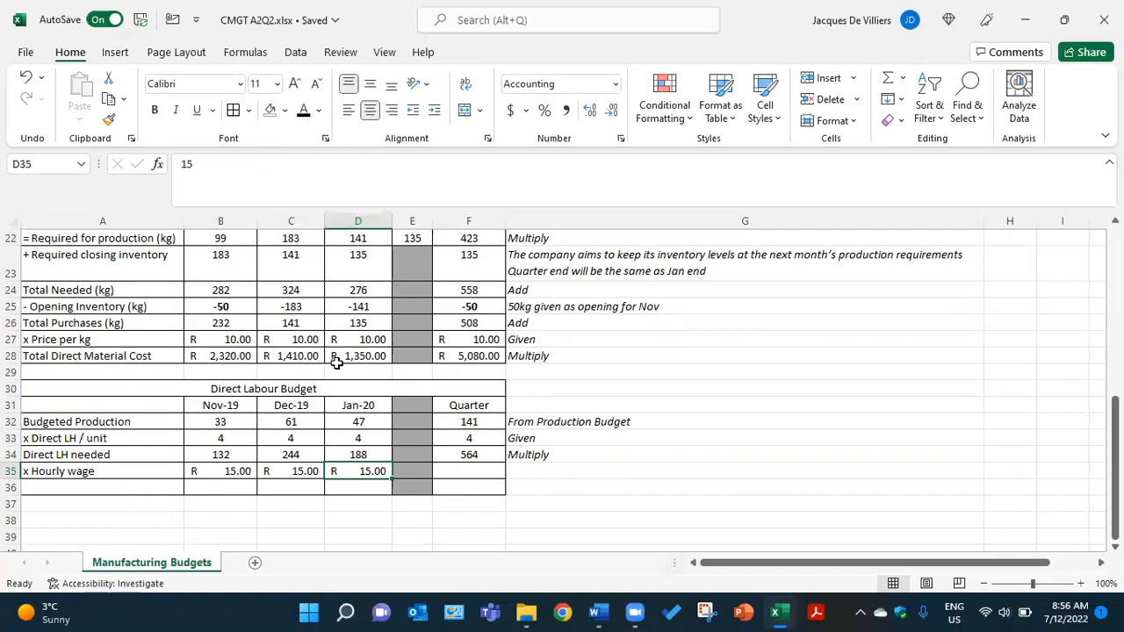
- Reveal the quarter's hourly wage in F35 and the note in G35 in black
{"action": "scroll", "coordinate": [311, 414], "scroll_direction": "up", "scroll_amount": 2}
{"action": "scroll", "coordinate": [312, 415], "scroll_direction": "up", "scroll_amount": 5}
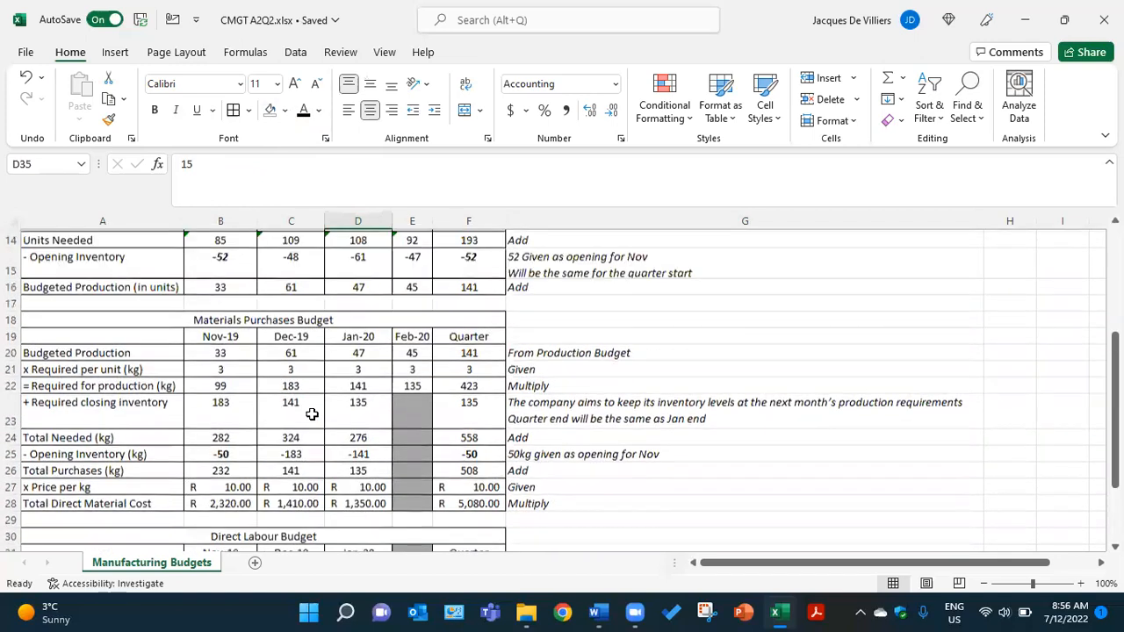
{"action": "scroll", "coordinate": [298, 383], "scroll_direction": "down", "scroll_amount": 5}
{"action": "scroll", "coordinate": [291, 355], "scroll_direction": "down", "scroll_amount": 2}
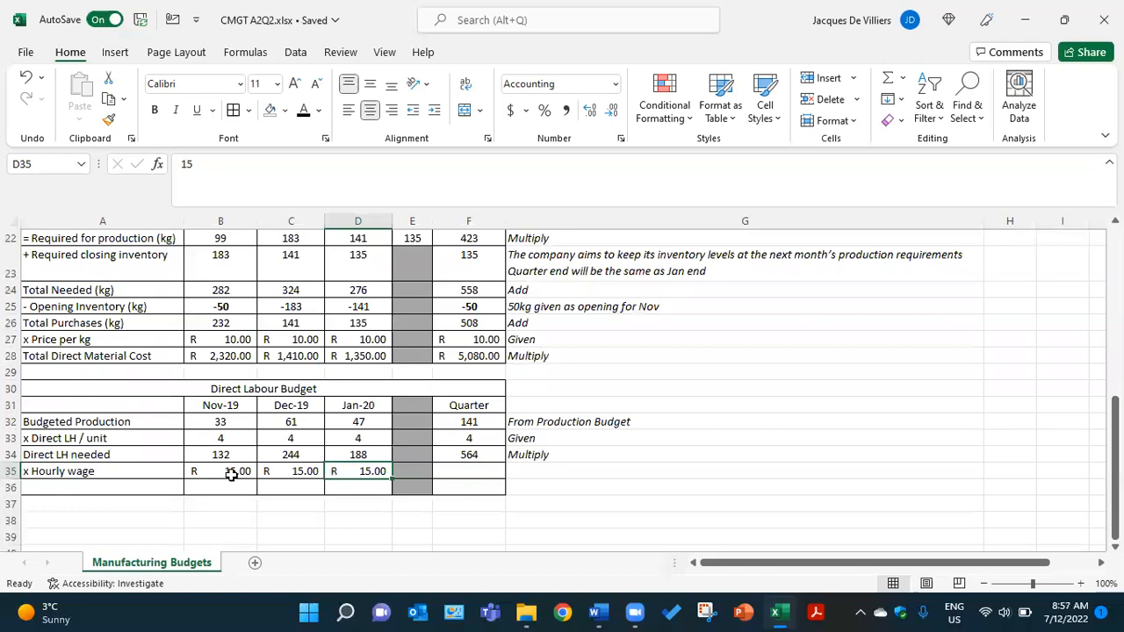
{"action": "left_click", "coordinate": [455, 471]}
{"action": "left_click", "coordinate": [304, 115]}
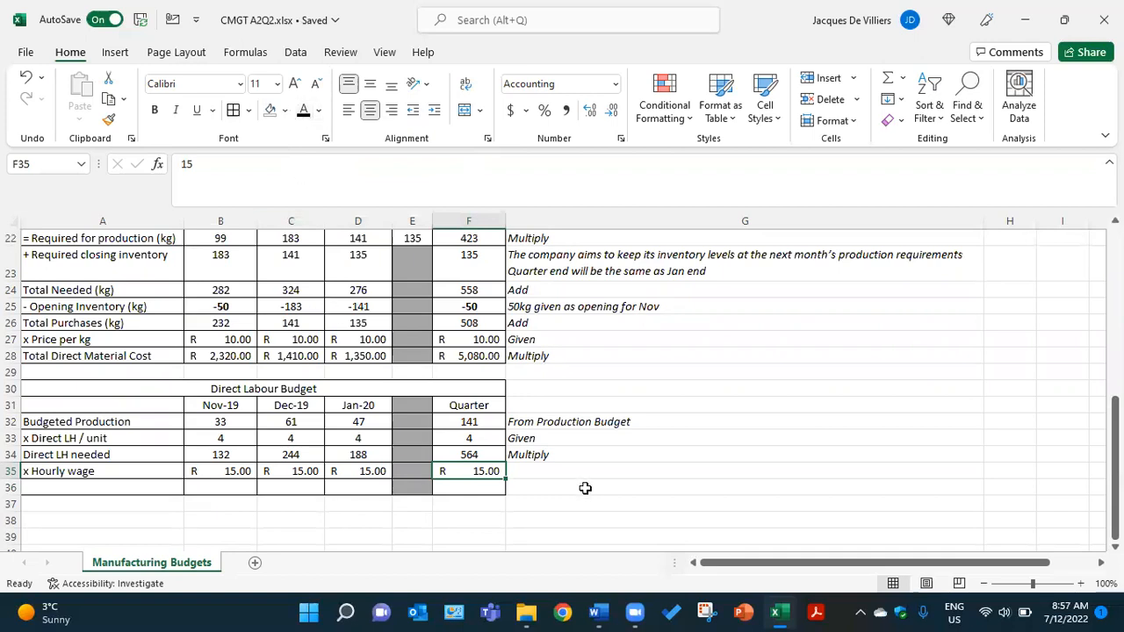
{"action": "left_click", "coordinate": [521, 469]}
{"action": "left_click", "coordinate": [301, 112]}
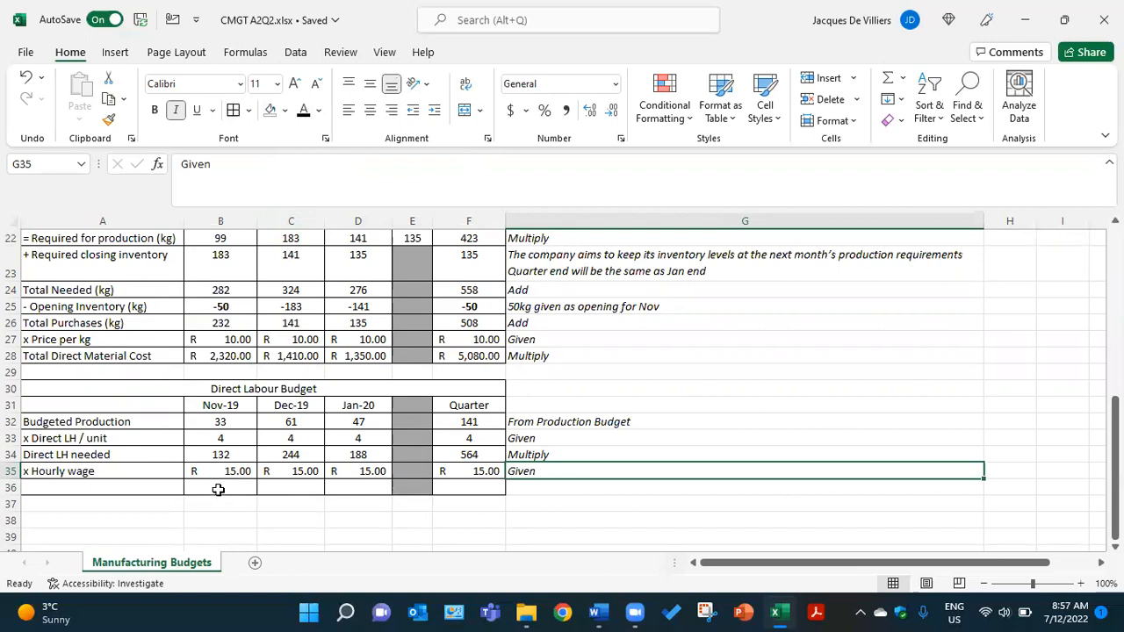
- Reveal the Total Direct Labour Cost row in black: label A36, monthly amounts B36:D36, quarter F36 and note G36
{"action": "left_click", "coordinate": [158, 489]}
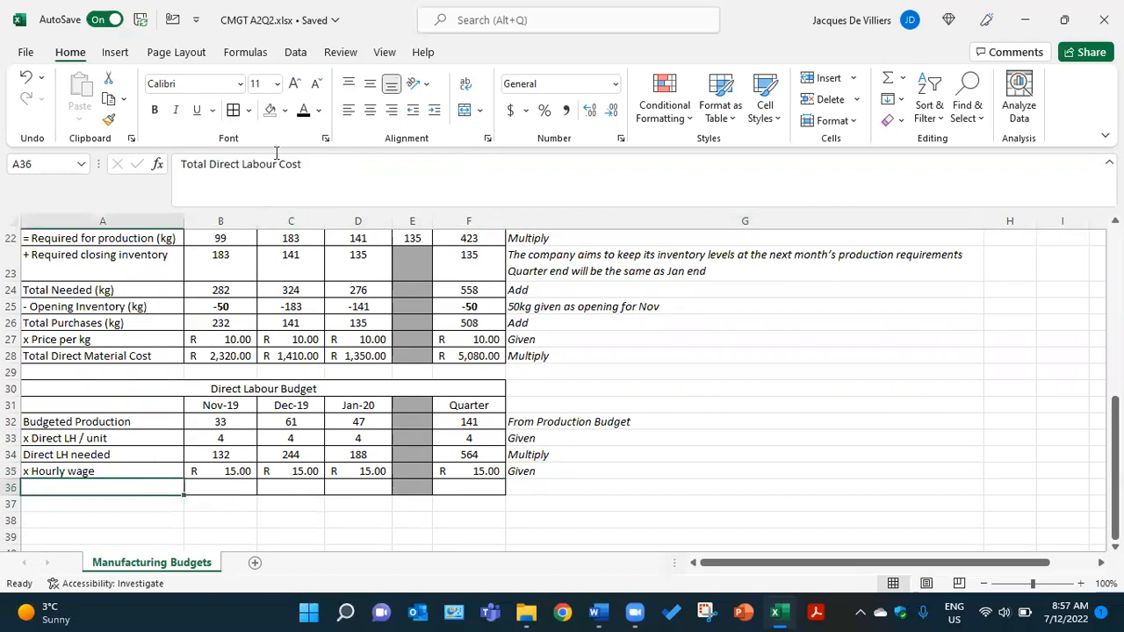
{"action": "left_click", "coordinate": [218, 484]}
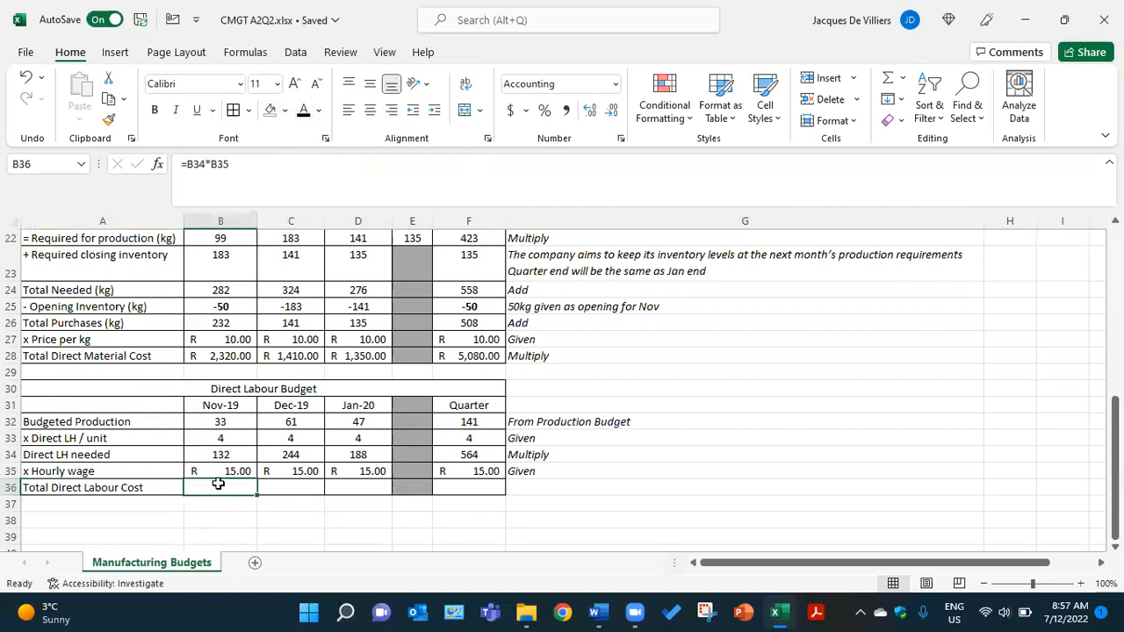
{"action": "left_click", "coordinate": [303, 110]}
{"action": "left_click", "coordinate": [303, 490]}
{"action": "left_click", "coordinate": [303, 109]}
{"action": "left_click", "coordinate": [360, 488]}
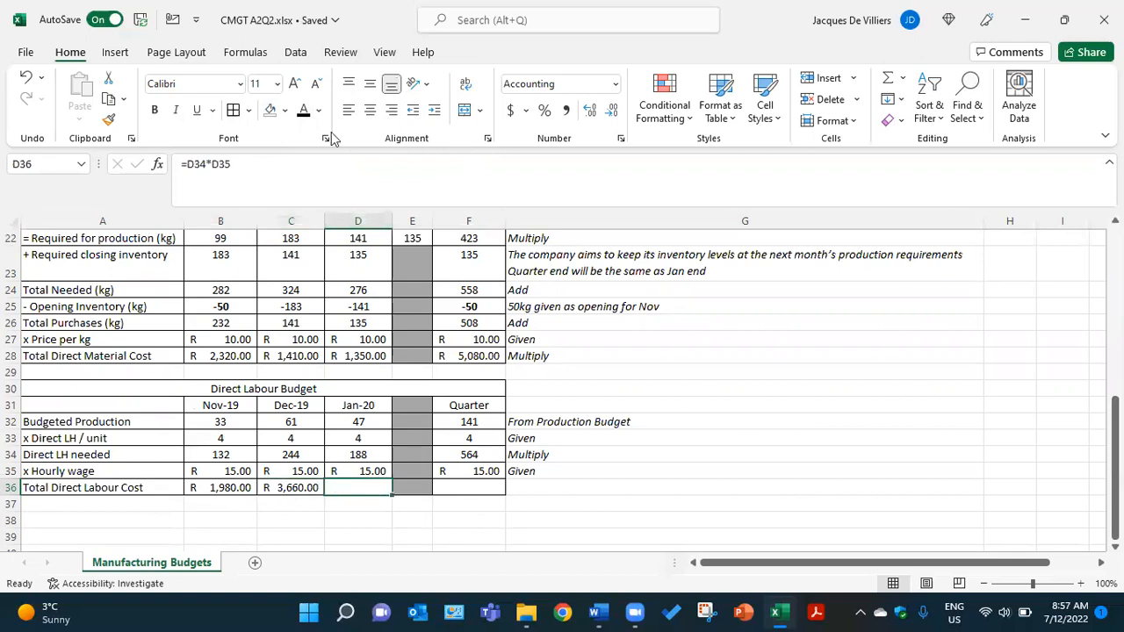
{"action": "left_click", "coordinate": [303, 110]}
{"action": "left_click", "coordinate": [461, 489]}
{"action": "type", "text": "=F34*F35"}
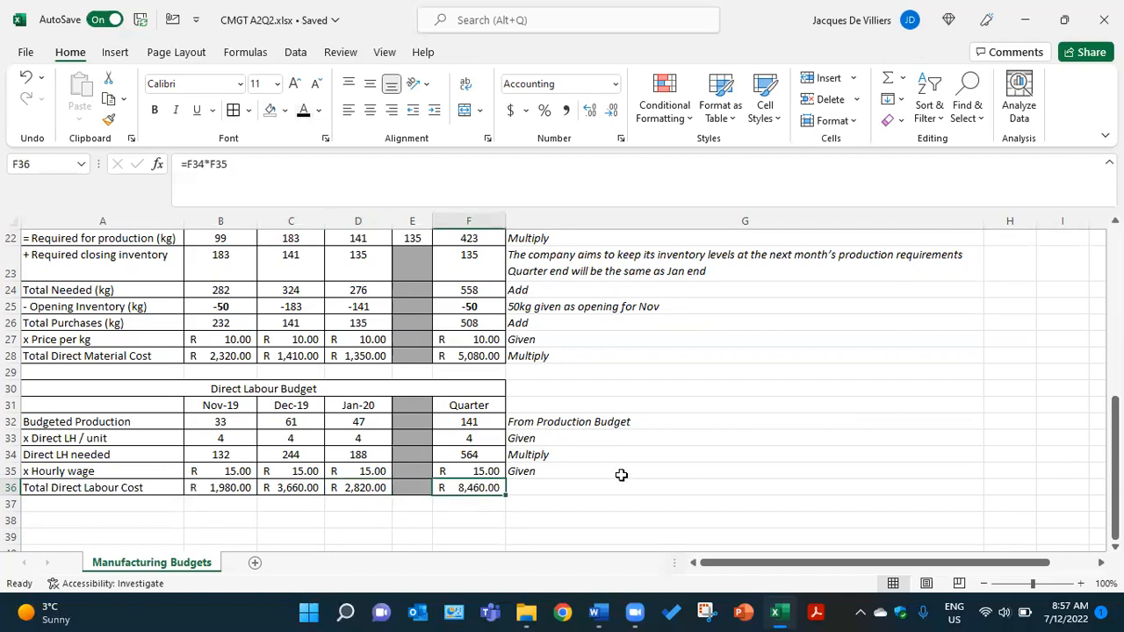
{"action": "left_click", "coordinate": [531, 485]}
{"action": "left_click", "coordinate": [303, 113]}
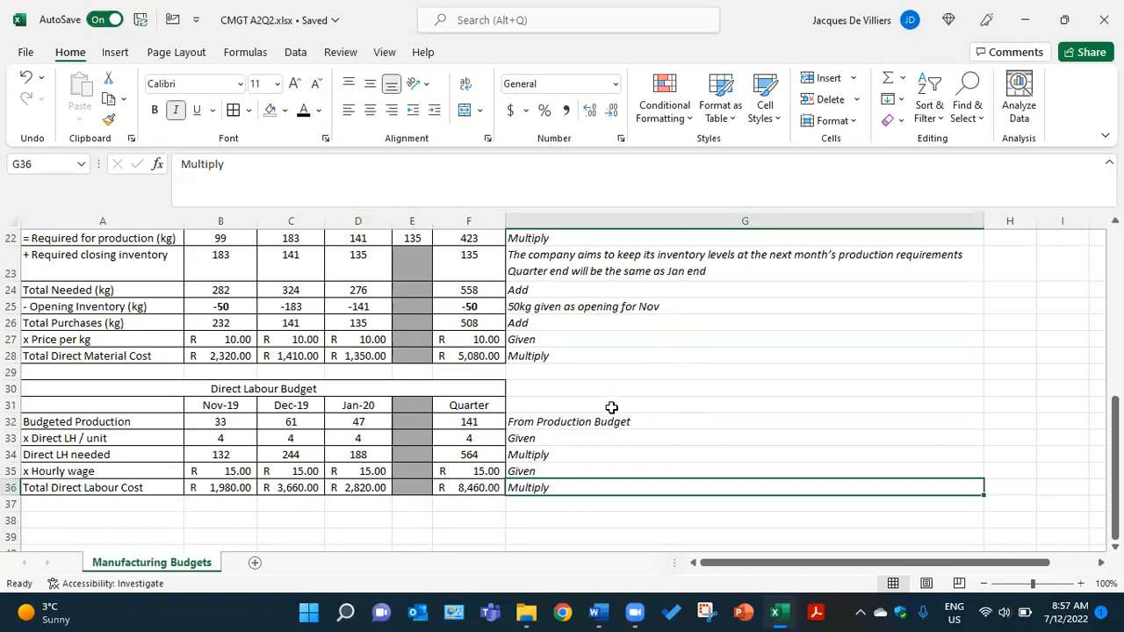
- Review the completed Sales, Production, Materials Purchases and Direct Labour Budgets from start to end
{"action": "scroll", "coordinate": [608, 404], "scroll_direction": "up", "scroll_amount": 5}
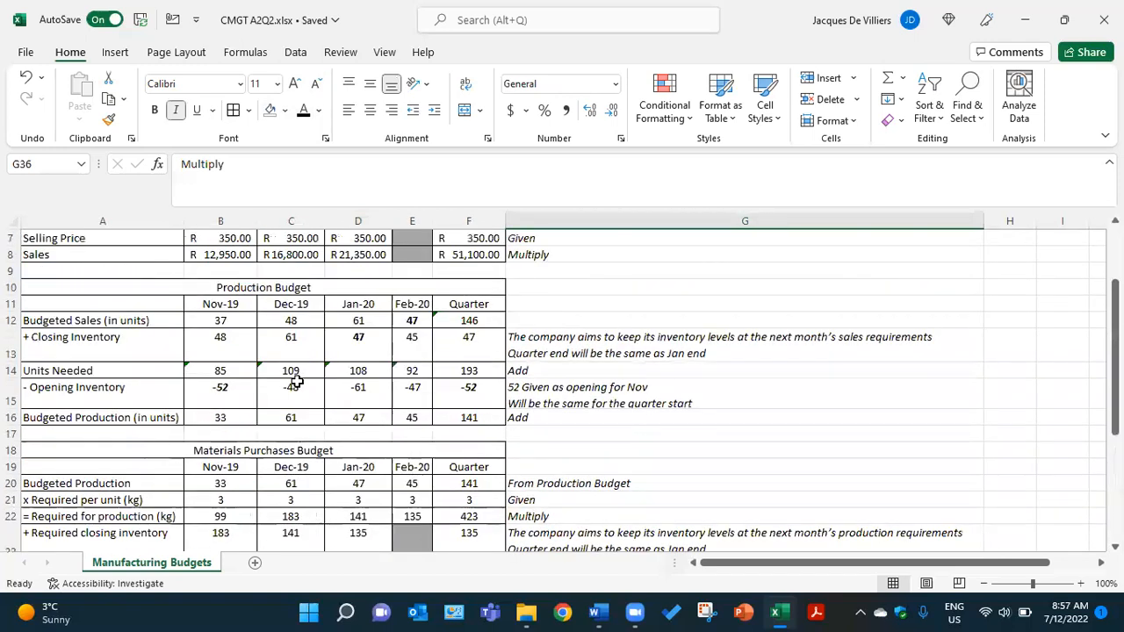
{"action": "scroll", "coordinate": [330, 369], "scroll_direction": "up", "scroll_amount": 2}
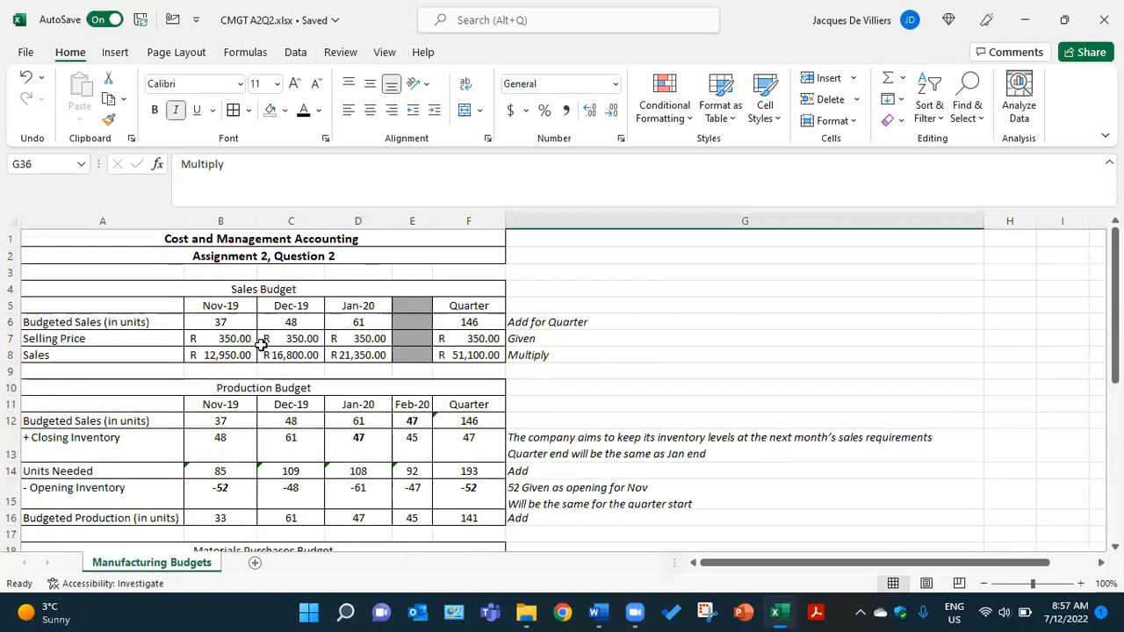
{"action": "scroll", "coordinate": [259, 334], "scroll_direction": "down", "scroll_amount": 5}
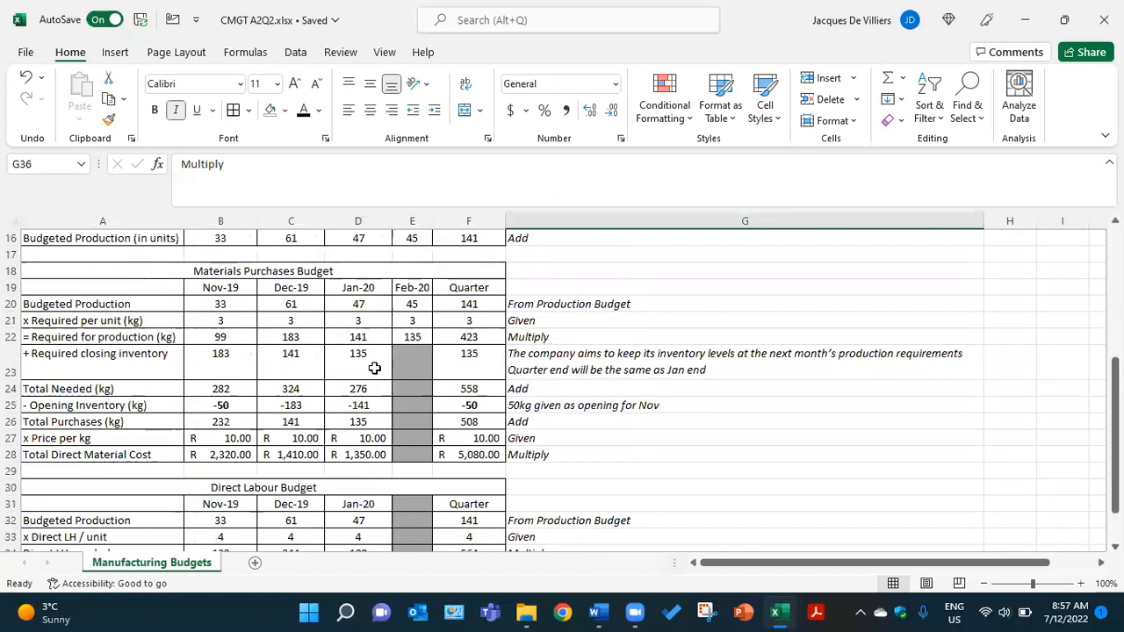
{"action": "scroll", "coordinate": [330, 329], "scroll_direction": "down", "scroll_amount": 2}
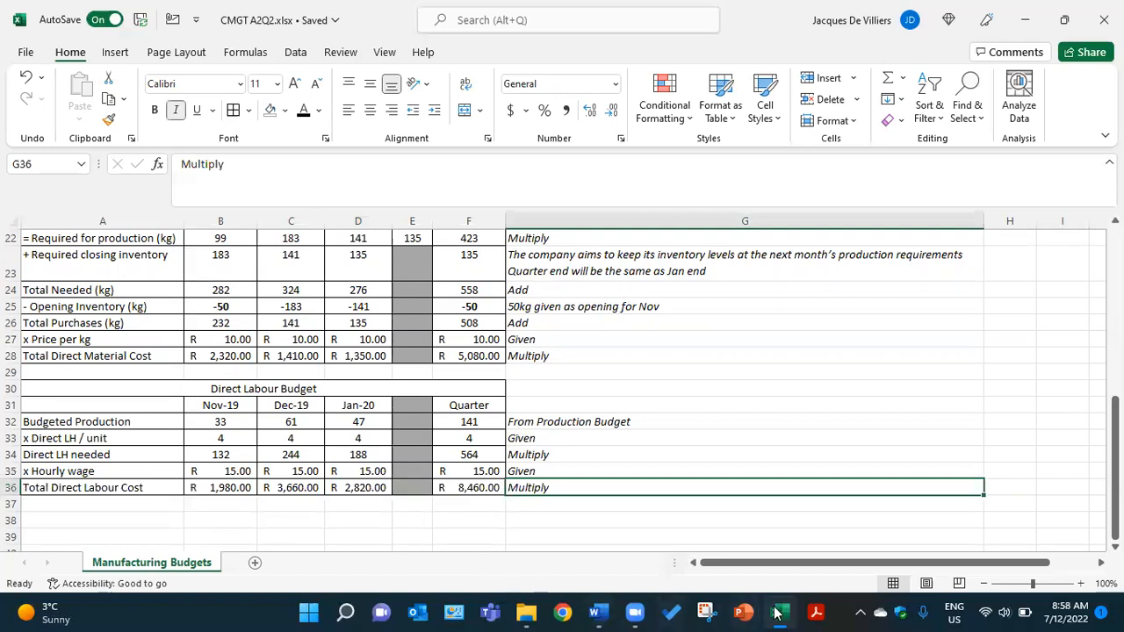
- Switch to Zoom's Meeting Controls window
{"action": "left_click", "coordinate": [635, 612]}
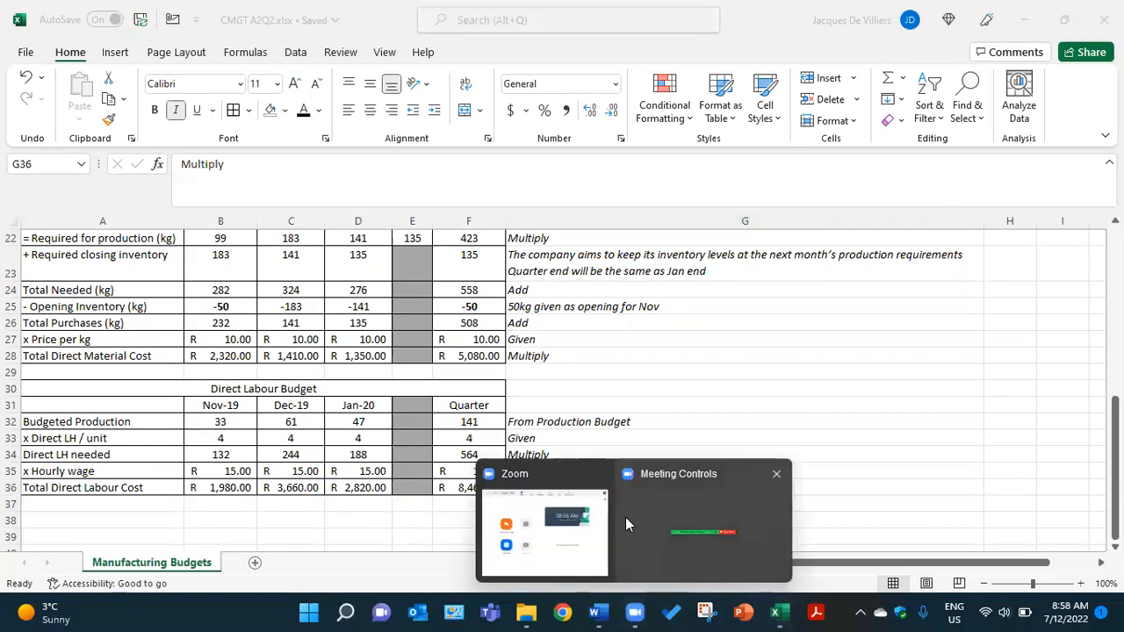
{"action": "left_click", "coordinate": [649, 525]}
{"action": "mouse_move", "coordinate": [632, 612]}
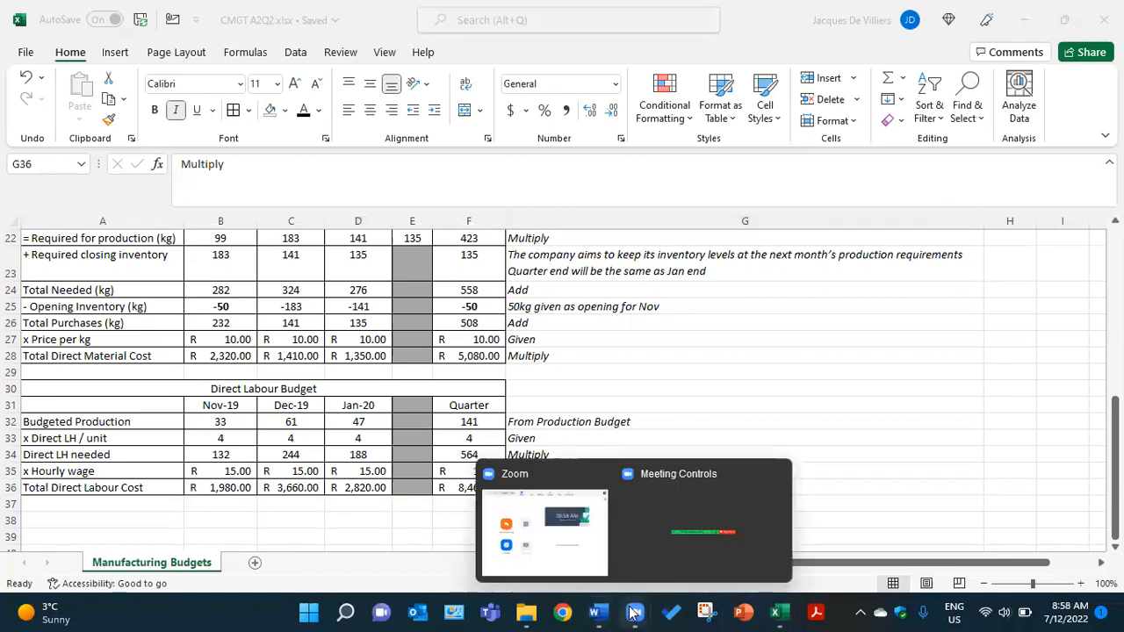